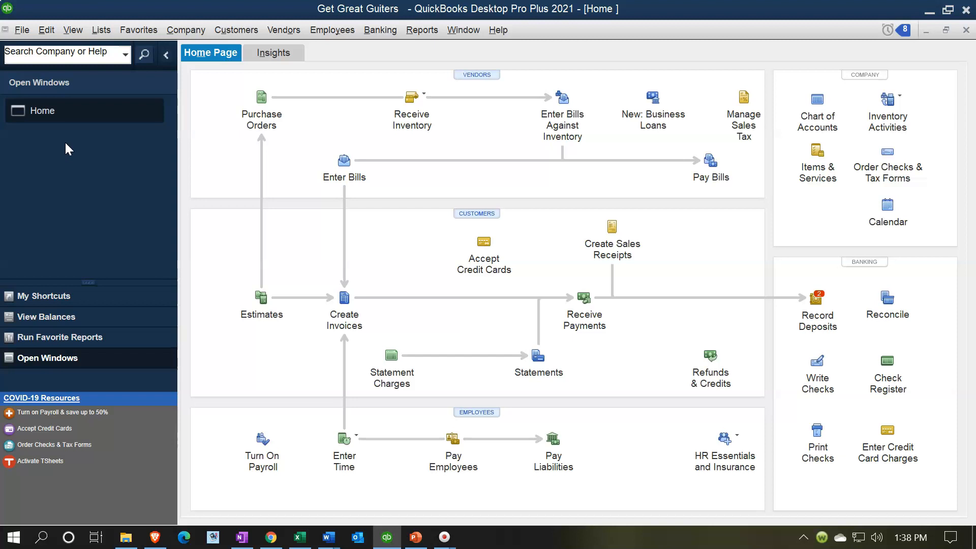
Switch to the Excel budget workbook and examine the Guitar Lessons amounts from January across to the yearly total.
left_click(304, 541)
left_click(362, 430)
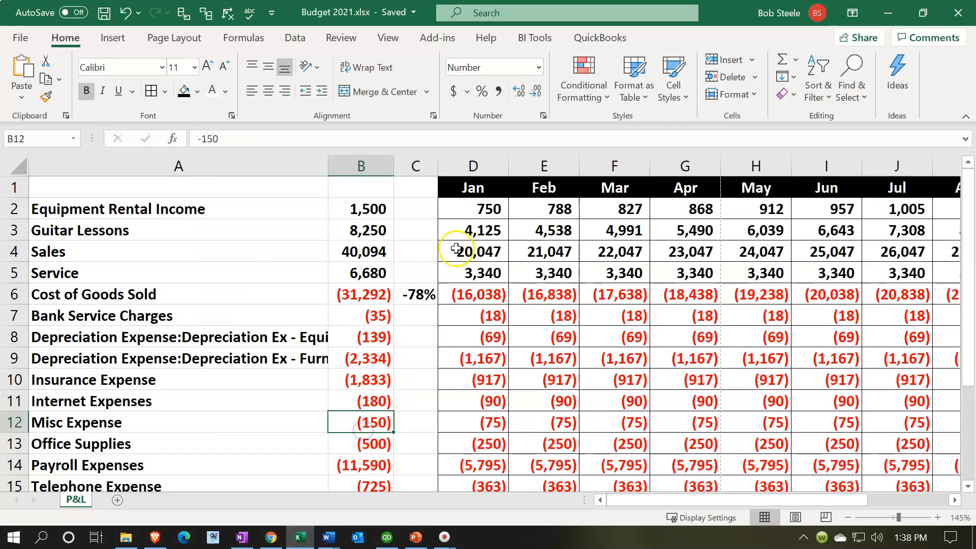
left_click(458, 230)
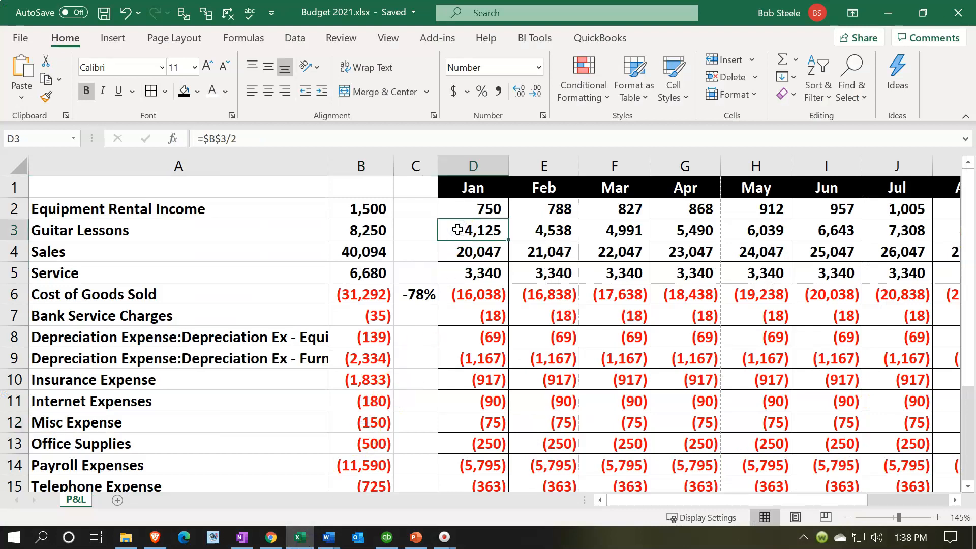
key("Right")
key("Right")
key("Right")
key("Right")
key("Right")
key("Right")
key("Right")
key("Right")
key("Right")
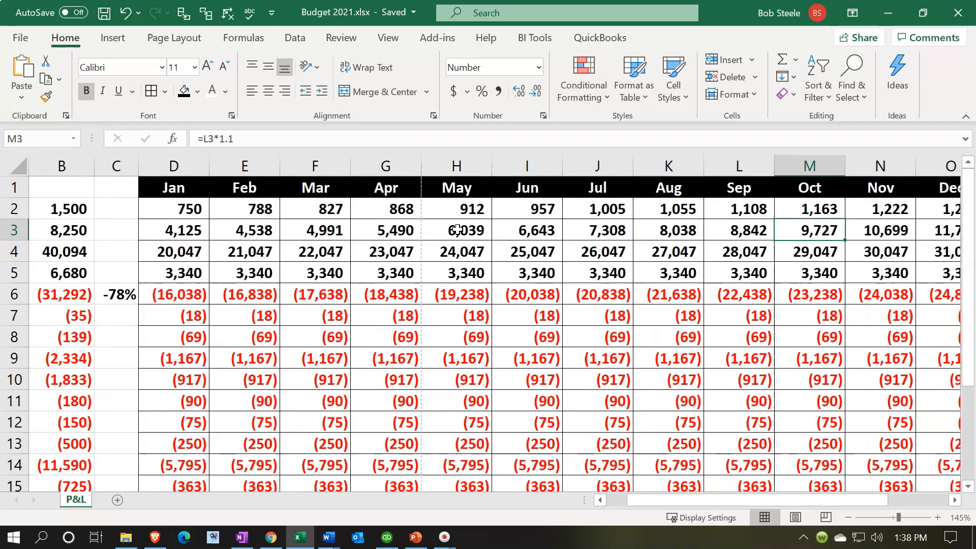
key("Right")
key("Right")
key("Right")
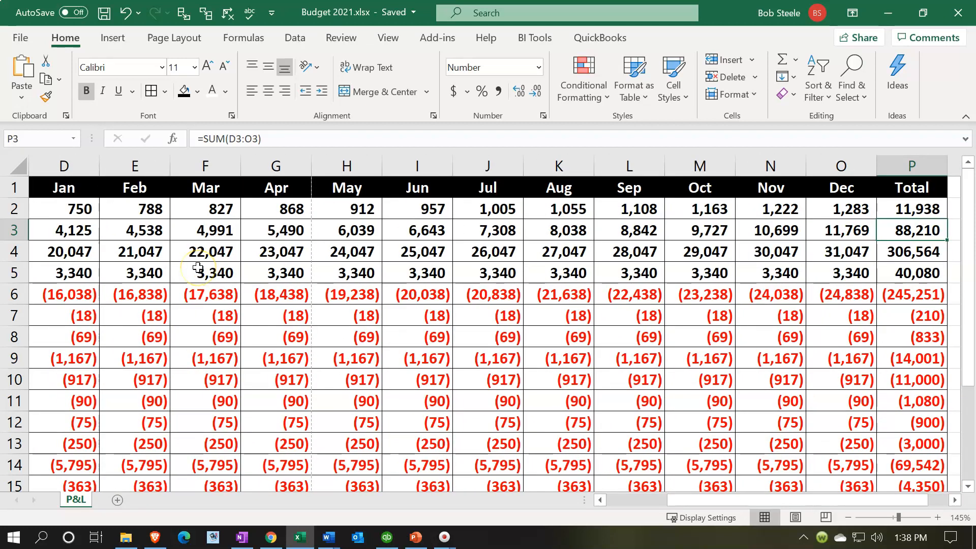
scroll(198, 268, "down", 1)
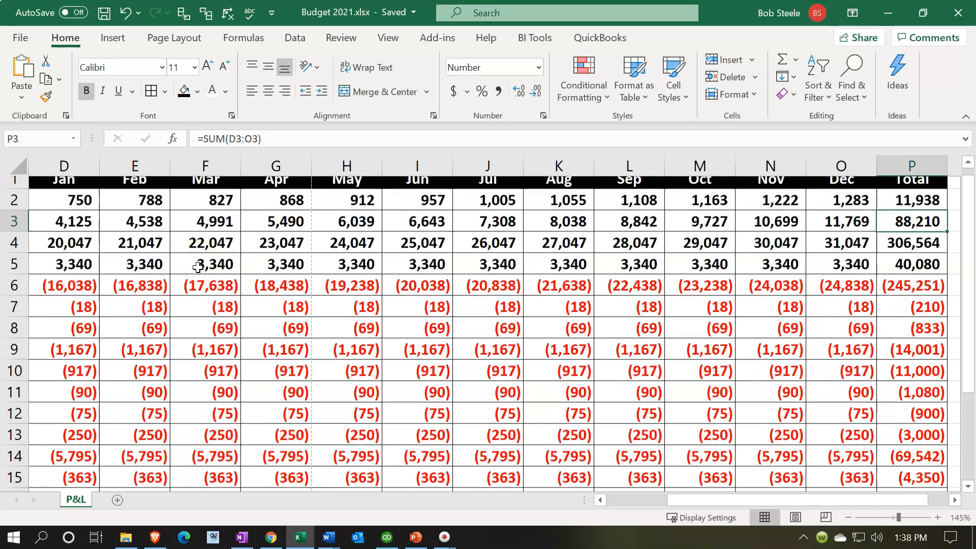
scroll(198, 267, "up", 1)
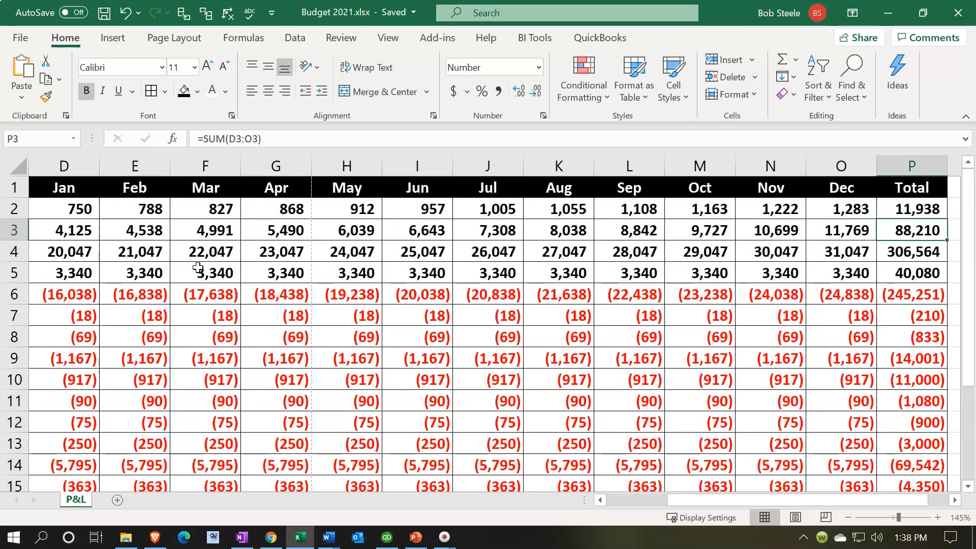
Highlight the January and February columns of the Excel budget sheet for review, and minimize the workbook.
left_click(389, 539)
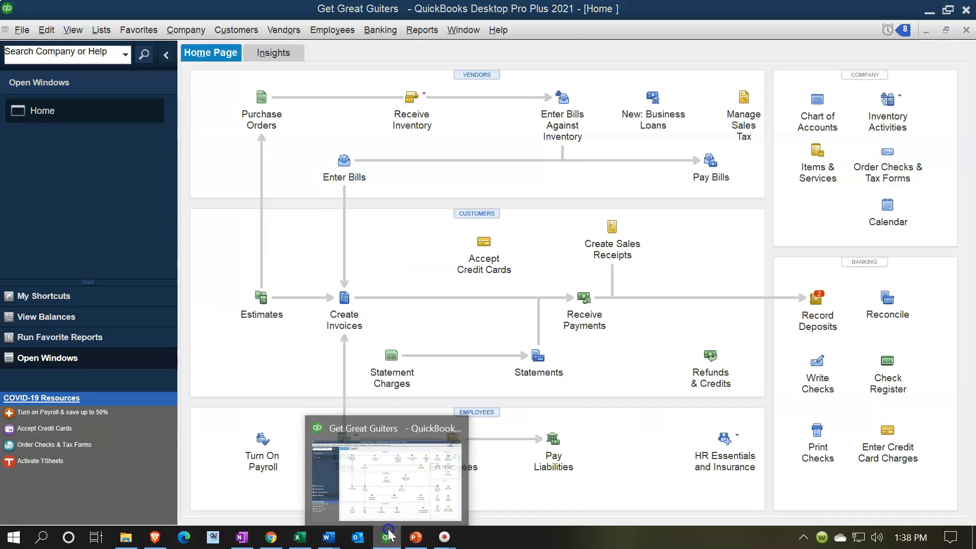
left_click(389, 534)
left_click_drag(70, 168, 115, 166)
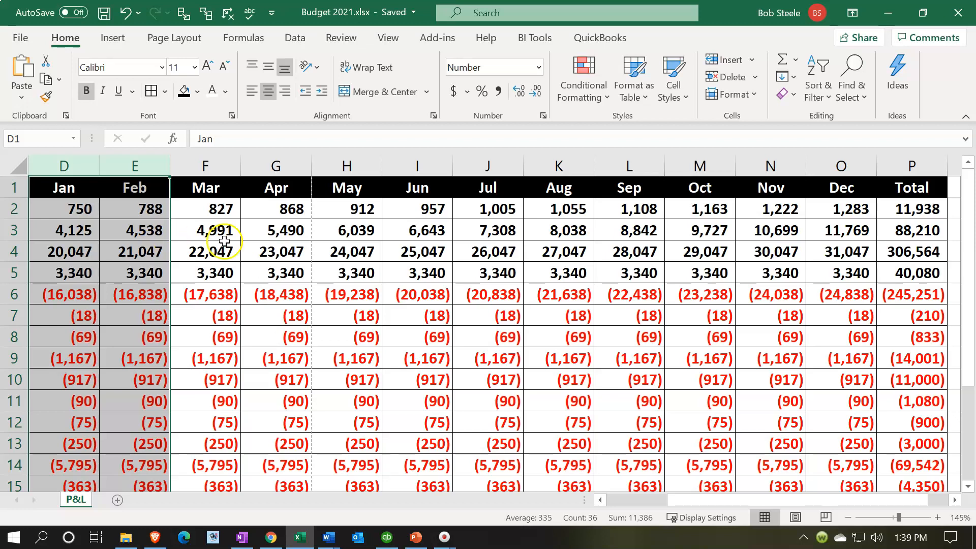
left_click(888, 16)
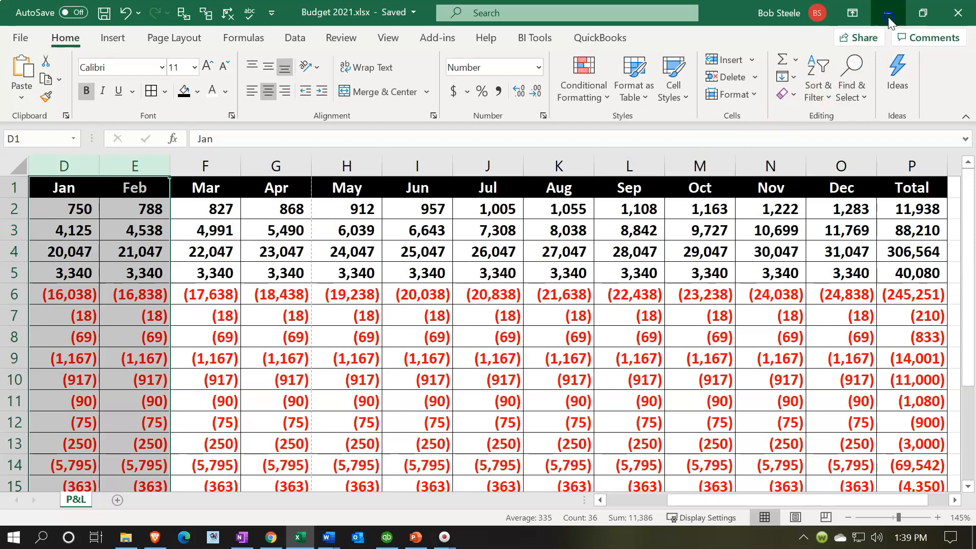
Switch to QuickBooks and create a 2021 Profit and Loss budget from scratch with no additional criteria.
left_click(387, 537)
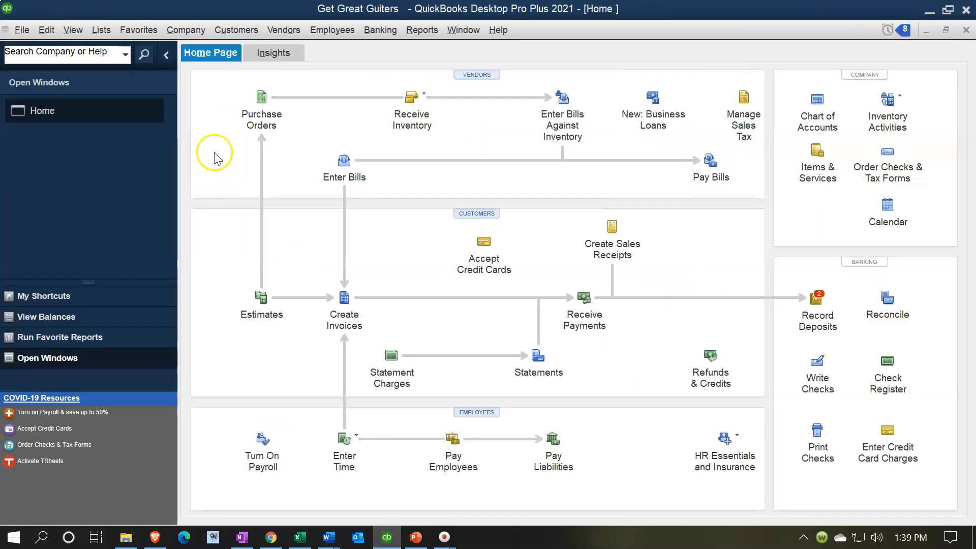
left_click(187, 32)
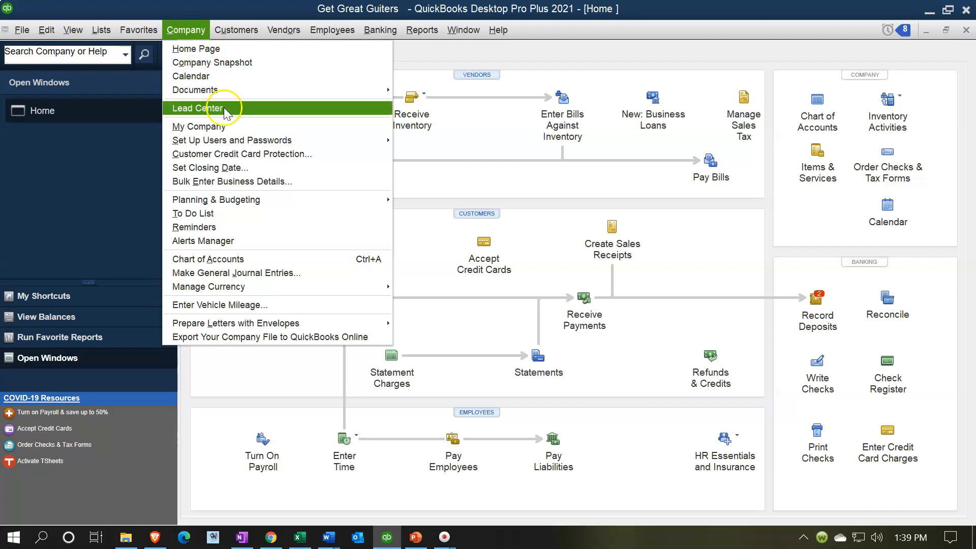
mouse_move(247, 203)
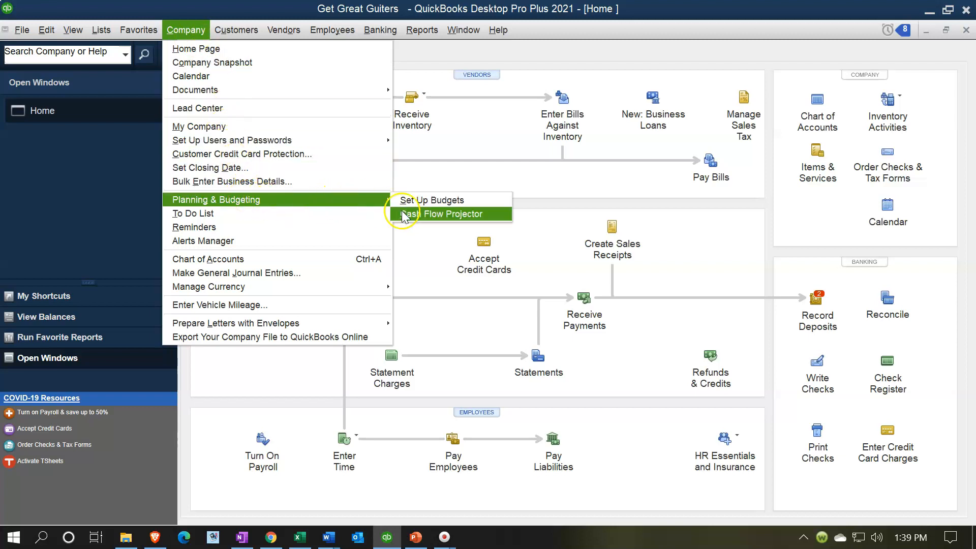
left_click(472, 201)
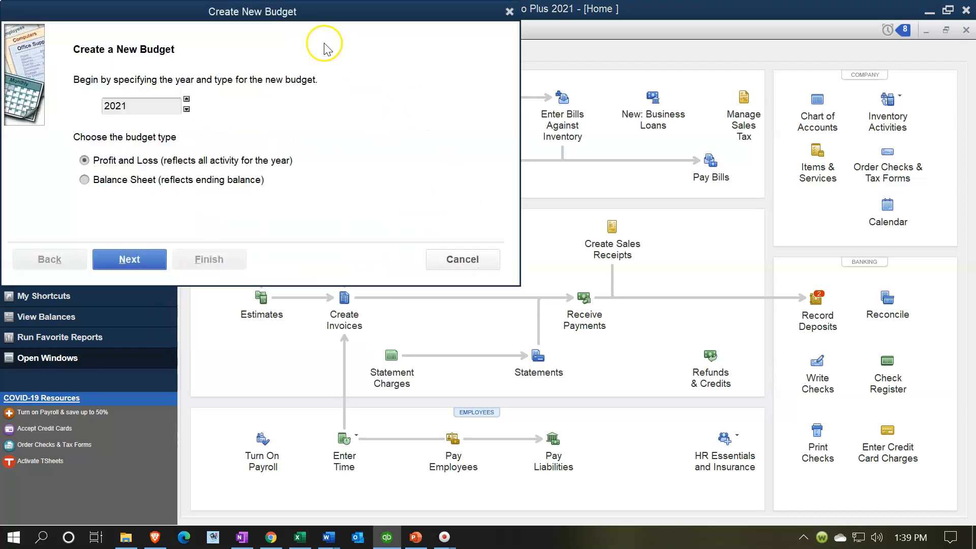
left_click_drag(312, 10, 453, 101)
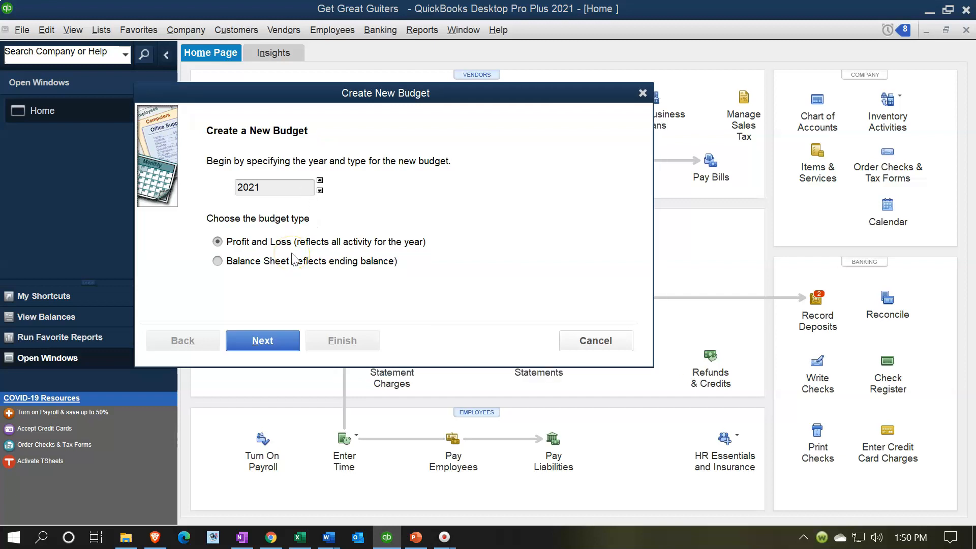
left_click(262, 340)
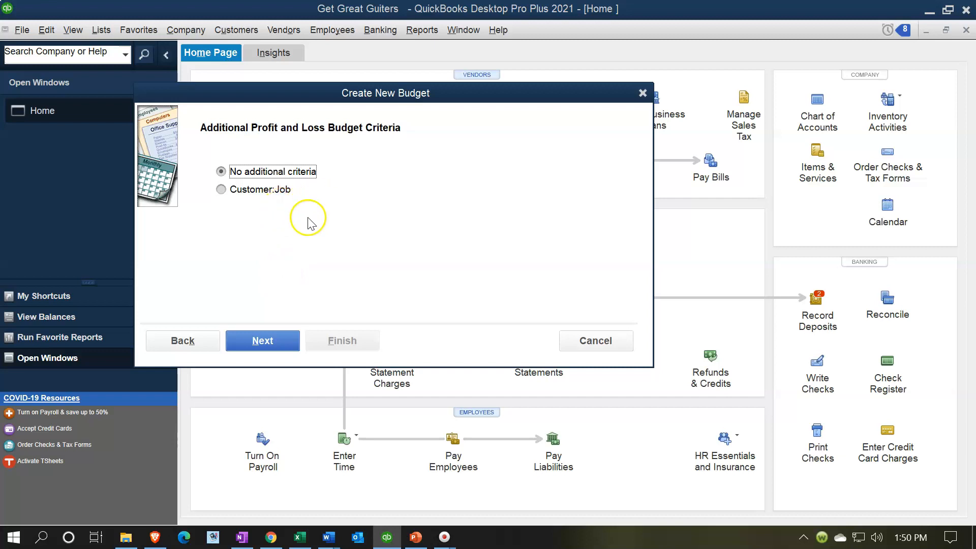
left_click(262, 339)
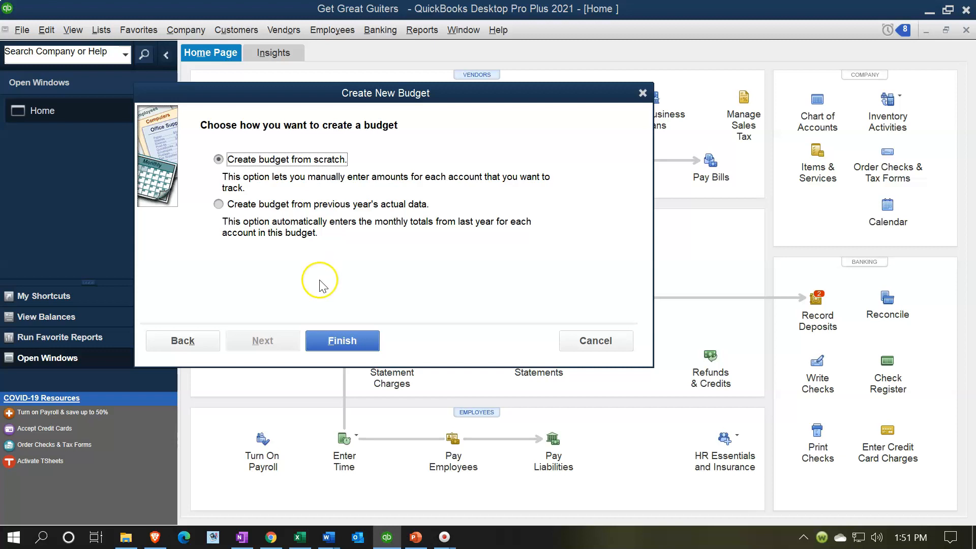
left_click(324, 340)
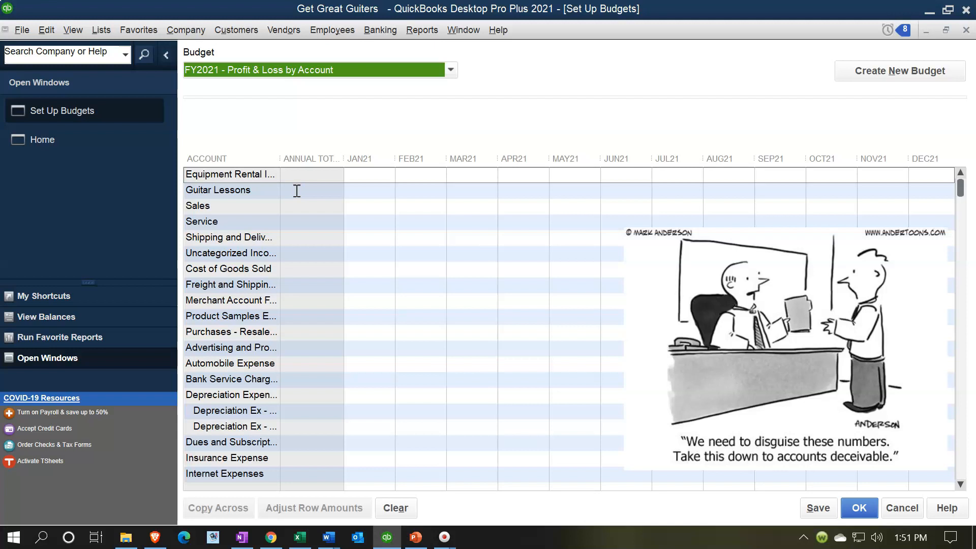
Switch to the Excel budget workbook and freeze panes at cell B2, locking the header row and account-name column.
left_click(300, 538)
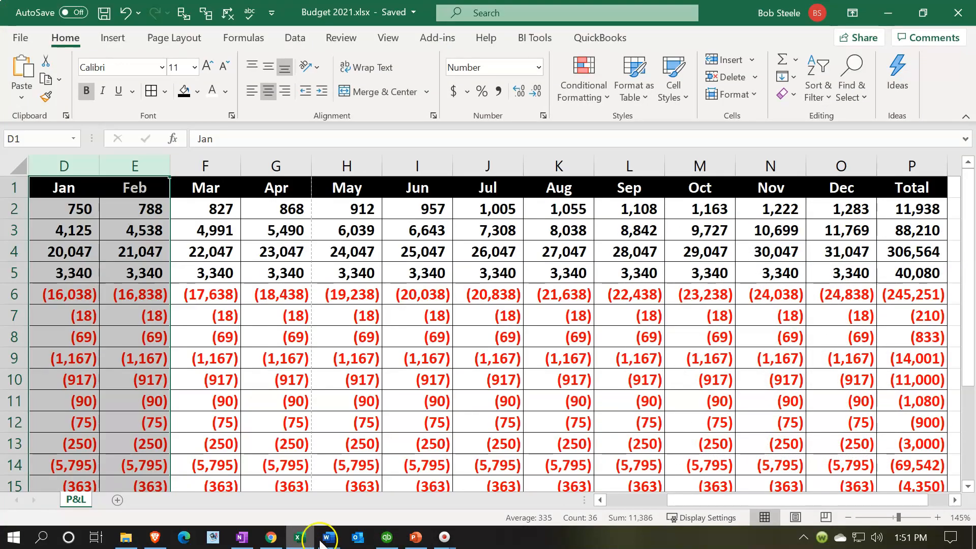
left_click_drag(708, 500, 628, 489)
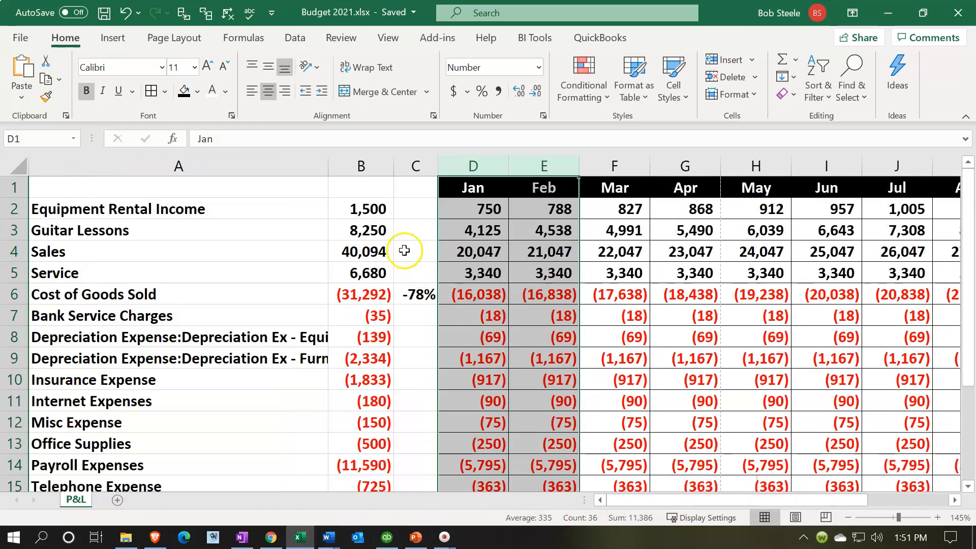
left_click(351, 203)
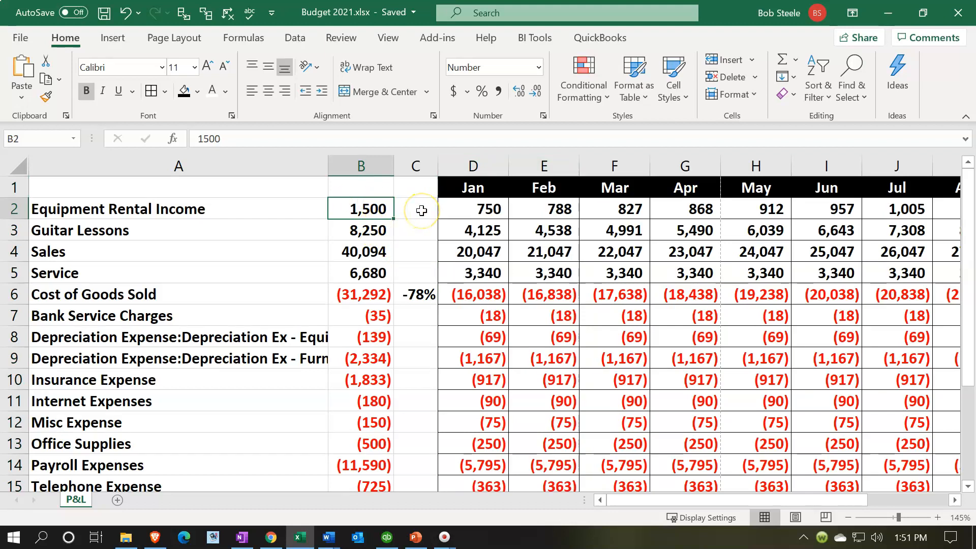
left_click(399, 43)
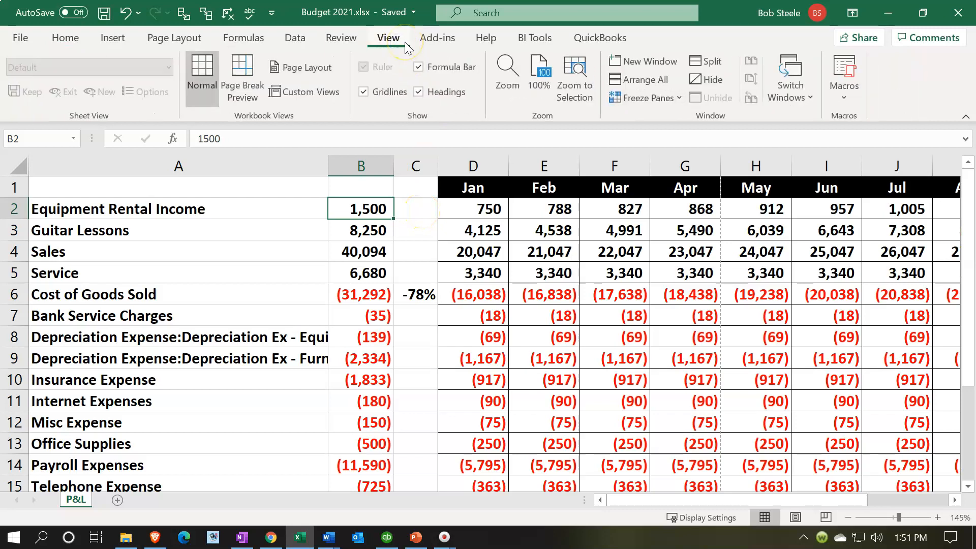
left_click(359, 272)
left_click(360, 231)
left_click(352, 209)
left_click(676, 98)
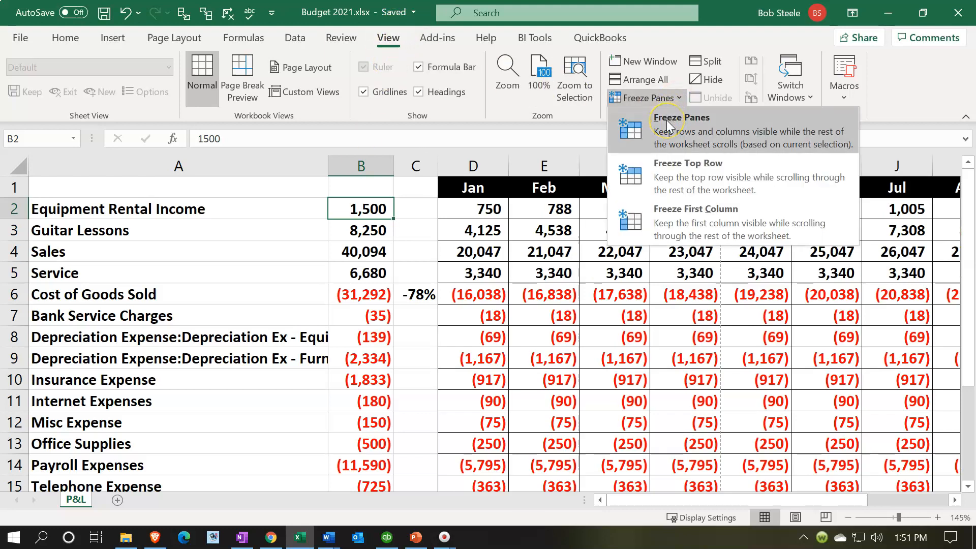
left_click(667, 120)
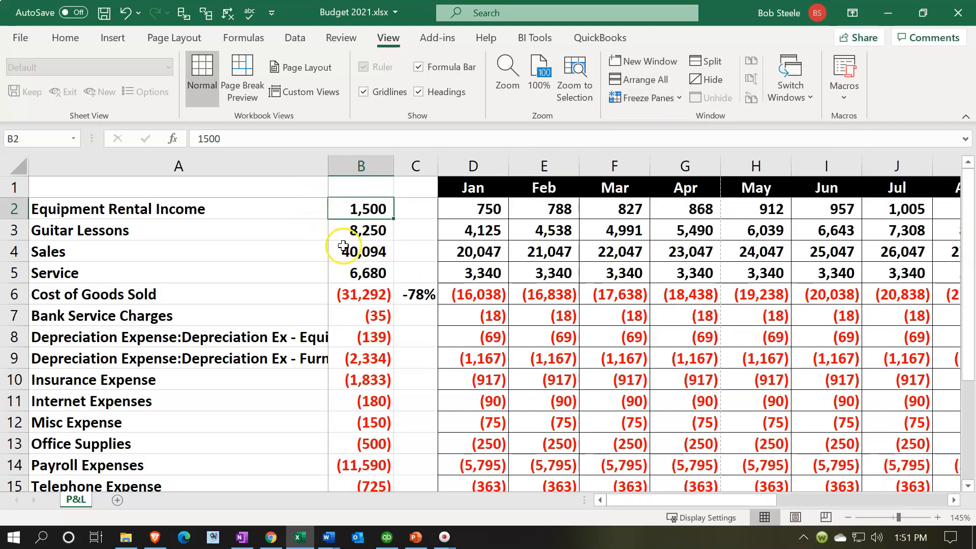
Examine the account names in column A alongside the monthly budget columns.
left_click(954, 501)
left_click(954, 500)
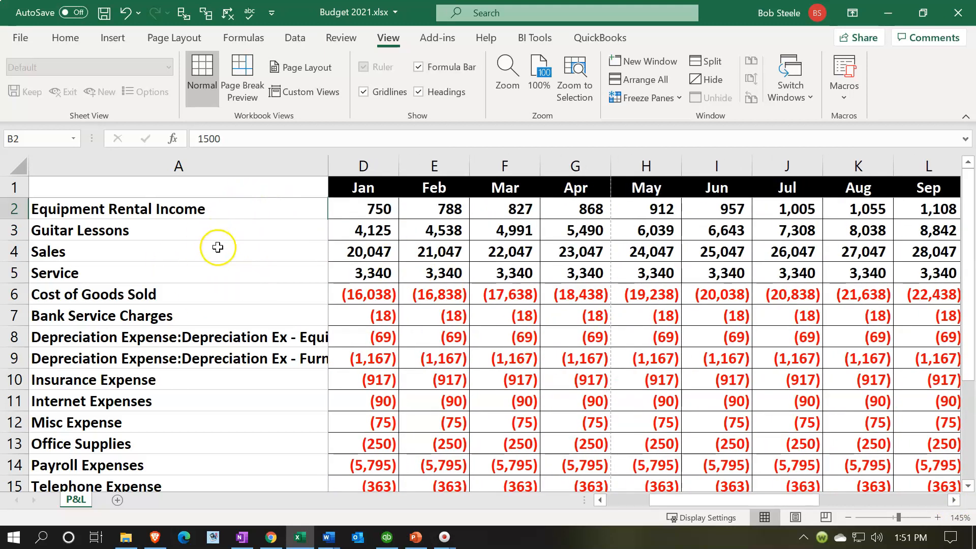
left_click_drag(201, 211, 215, 379)
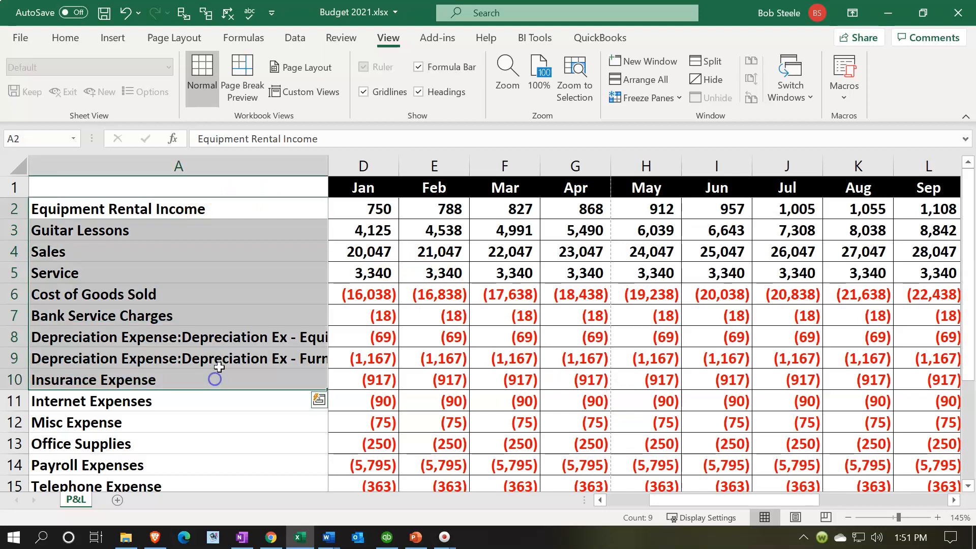
left_click(209, 315)
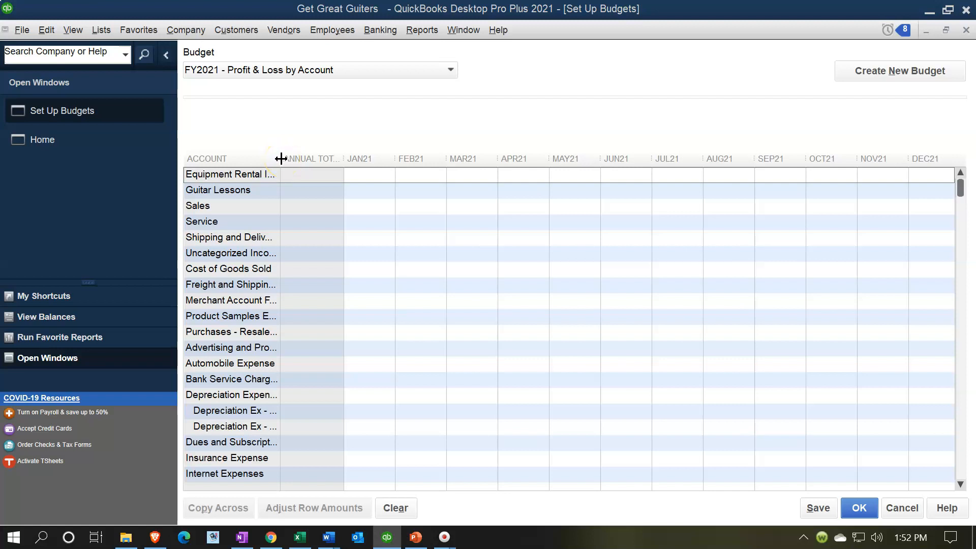
Widen the Account and Annual Total columns of the QuickBooks budget grid, comparing its account names with the Excel sheet.
left_click_drag(280, 159, 351, 156)
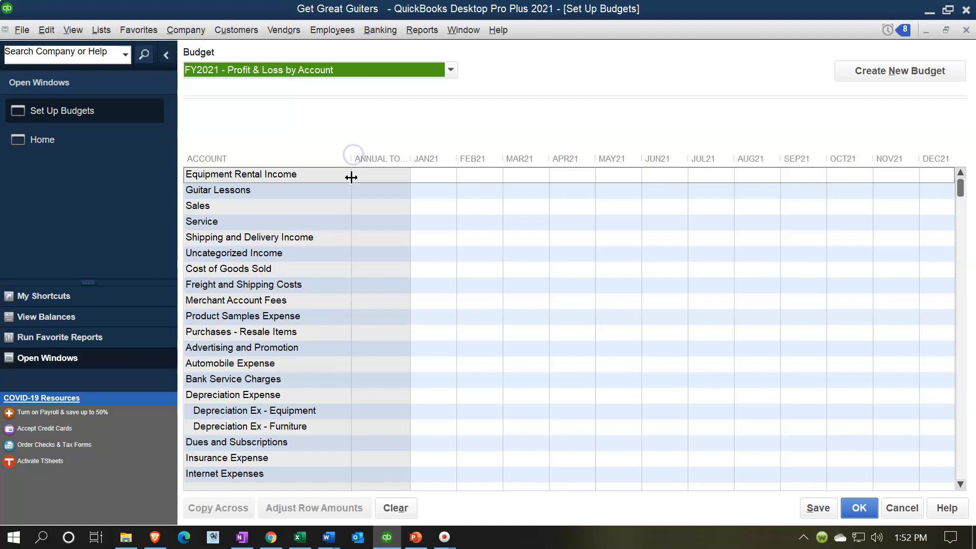
left_click(300, 537)
left_click_drag(207, 211, 205, 307)
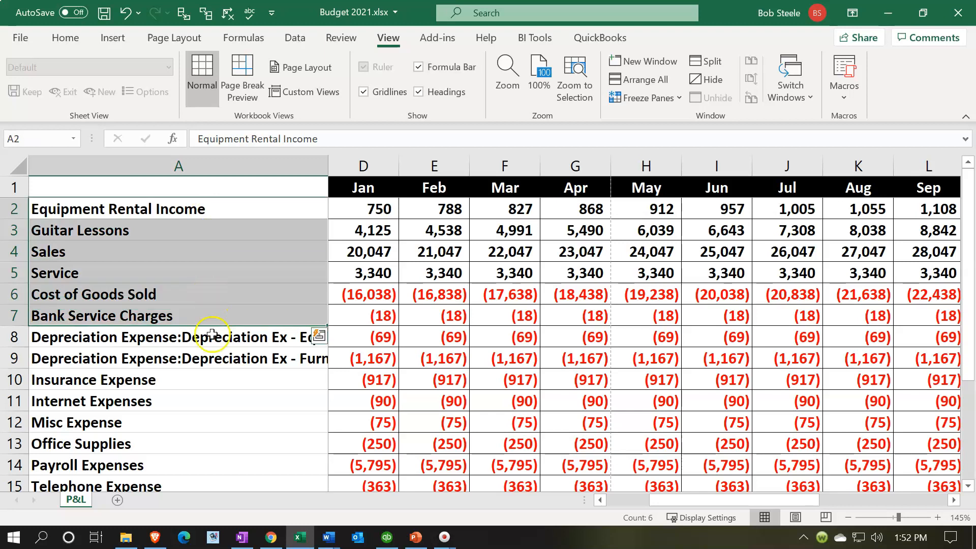
left_click(217, 399)
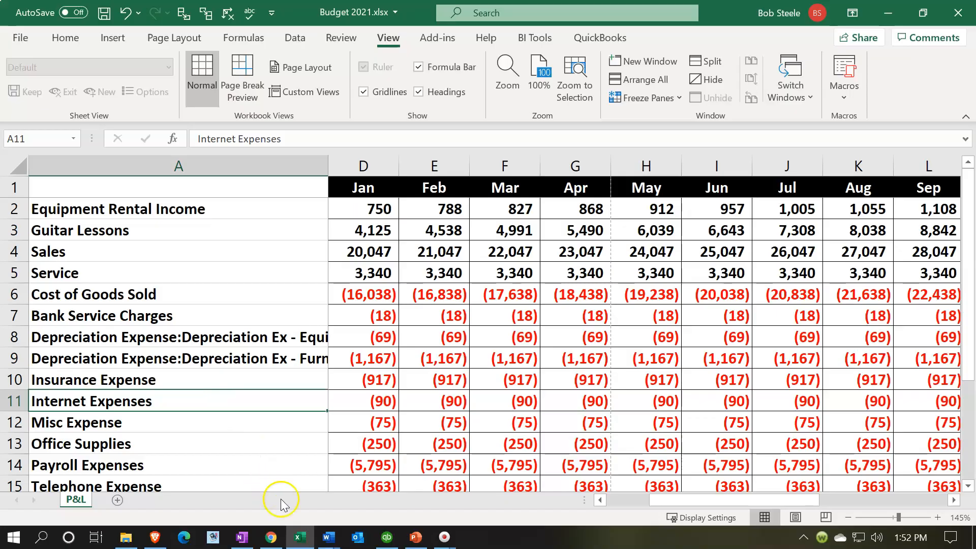
left_click(300, 537)
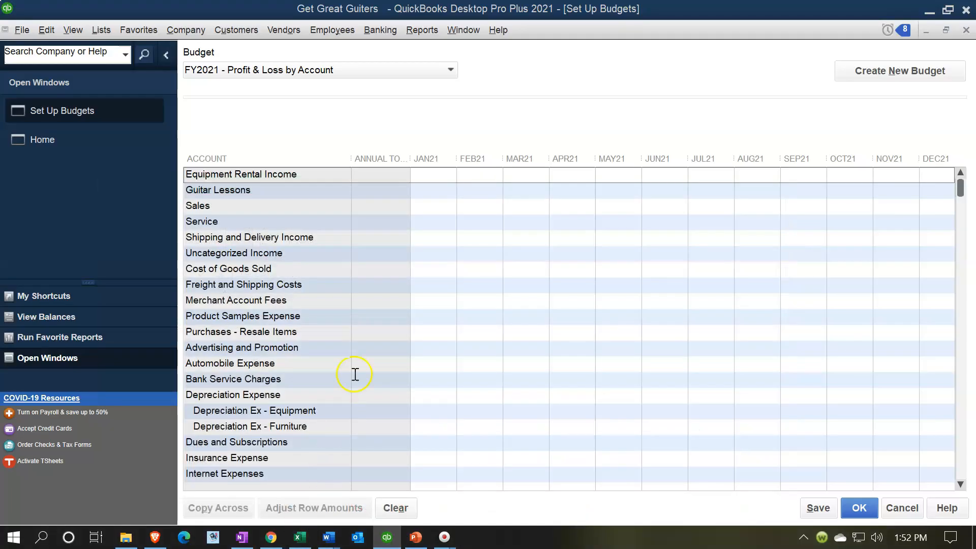
left_click(413, 162)
left_click_drag(413, 162, 422, 162)
Look up January's Equipment Rental Income in Excel and enter 750 for JAN21 in the QuickBooks budget.
left_click(431, 173)
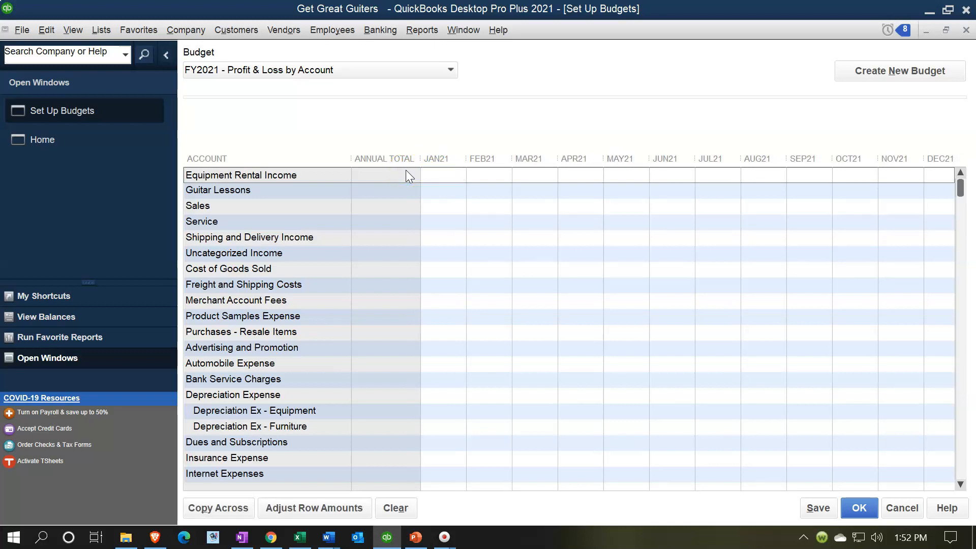
left_click(300, 537)
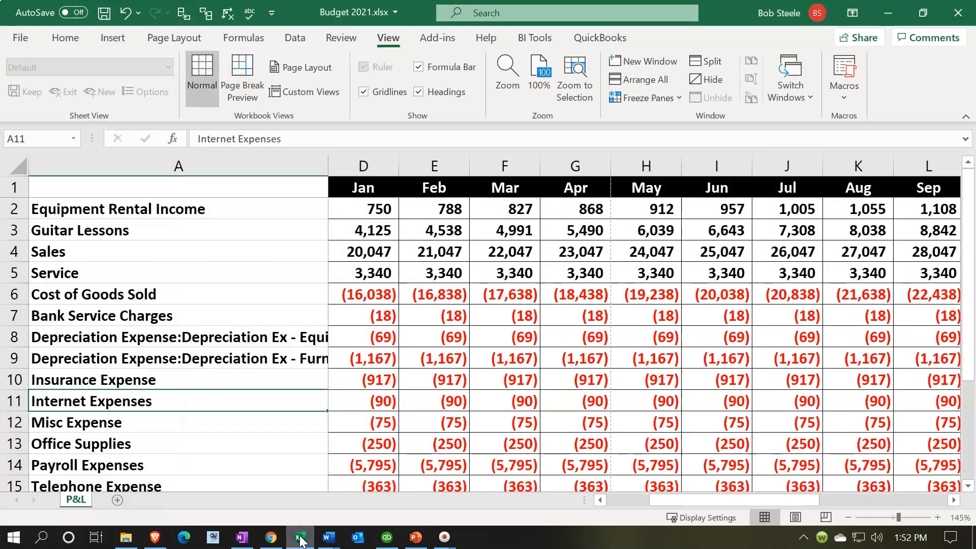
left_click(351, 212)
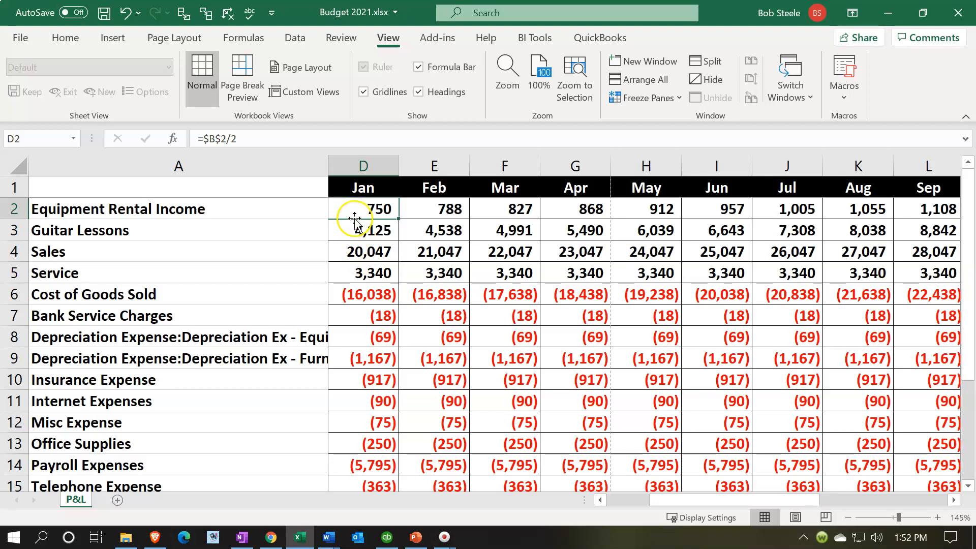
left_click(300, 534)
left_click(442, 174)
type("750")
key("Tab")
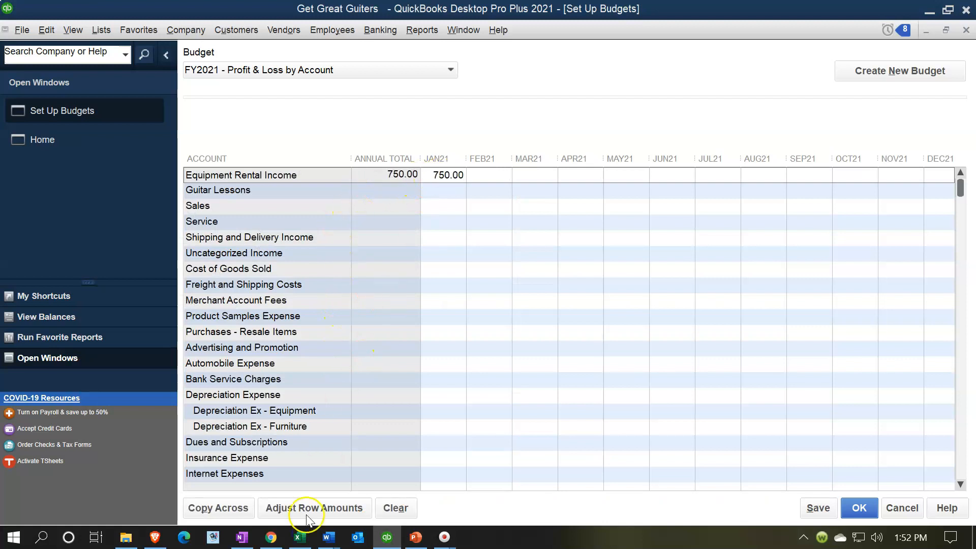
Switch to the Excel budget and examine how February's Equipment Rental Income is calculated, looking over the monthly expense amounts as well.
left_click(300, 537)
left_click(447, 210)
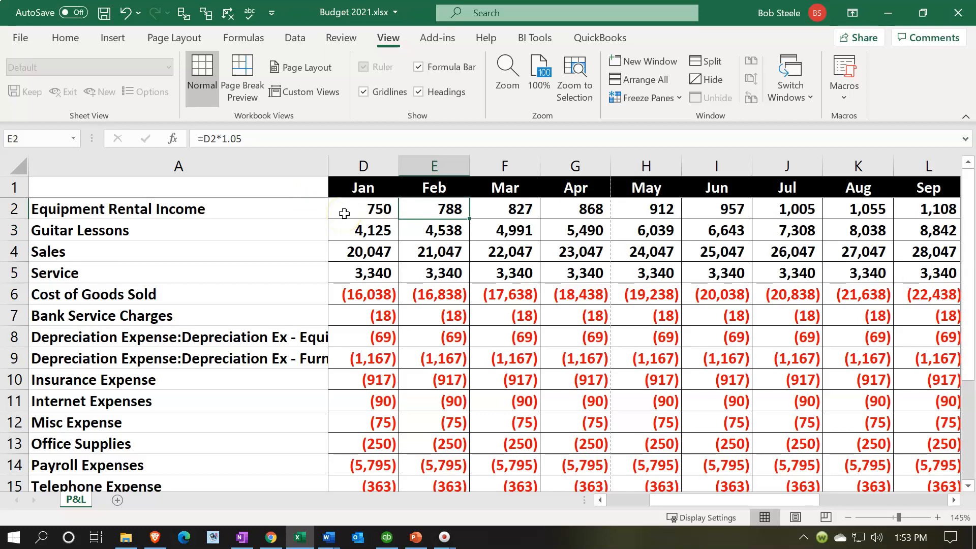
scroll(345, 213, "down", 1)
left_click_drag(480, 358, 479, 396)
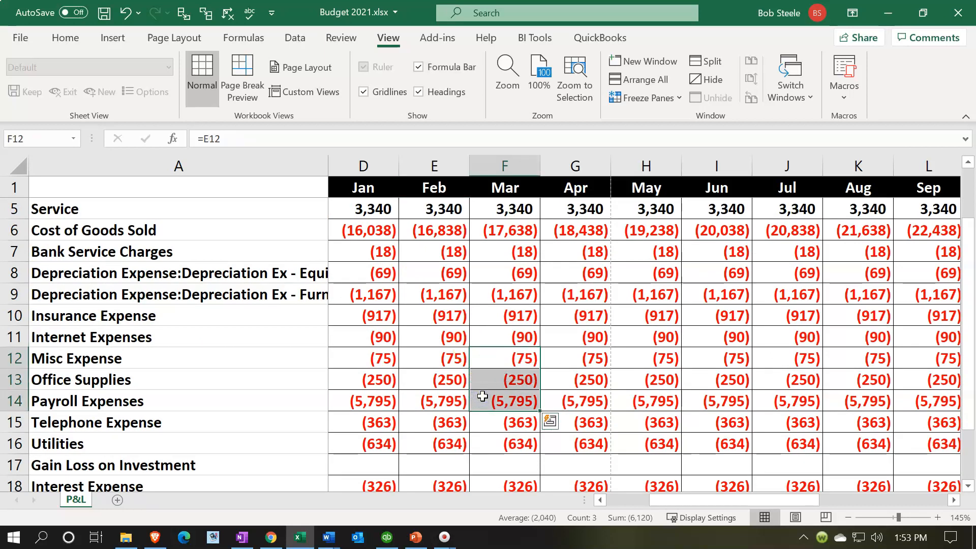
right_click(488, 389)
scroll(489, 390, "up", 1)
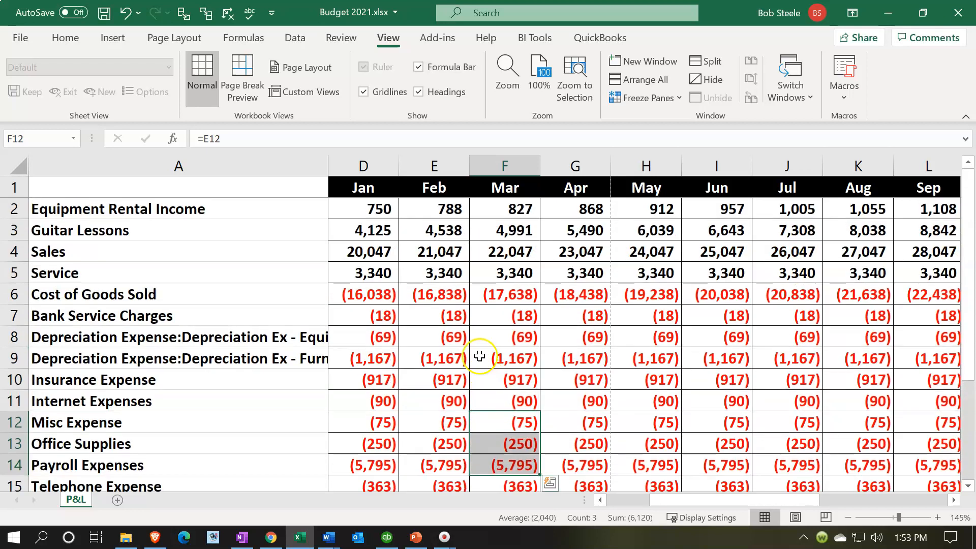
left_click(435, 206)
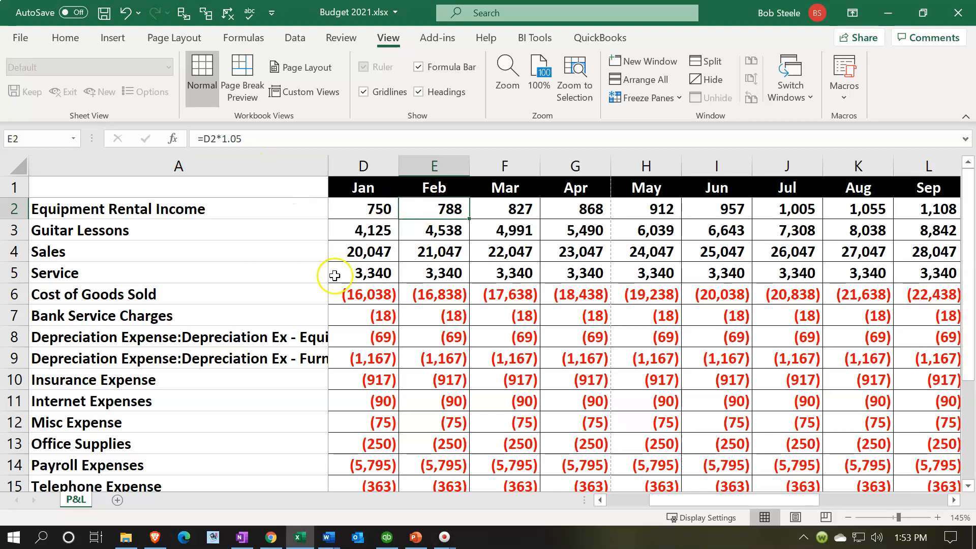
Switch to QuickBooks and adjust the Equipment Rental Income row from the currently selected month, increasing each remaining month by 5% with compounding enabled.
left_click(386, 537)
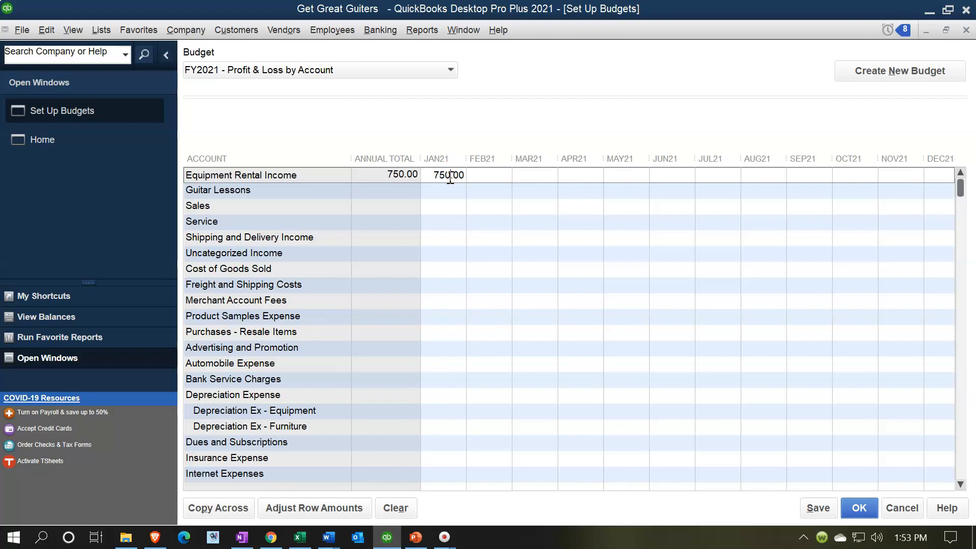
left_click(240, 509)
left_click(275, 508)
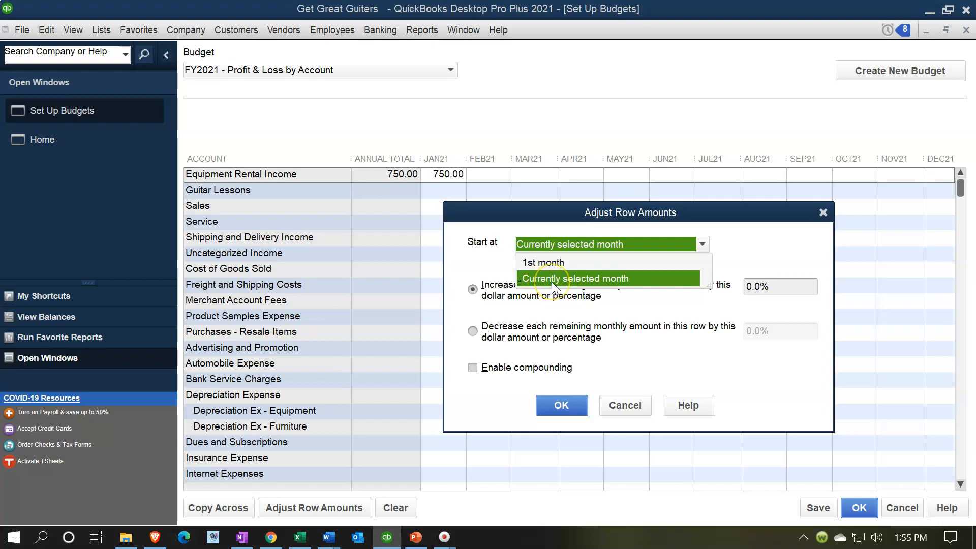
left_click(552, 285)
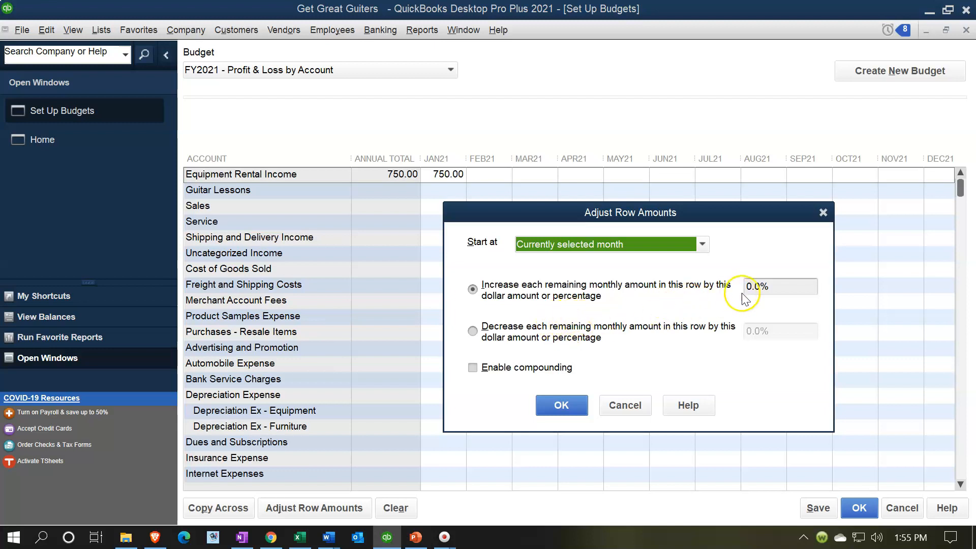
left_click(777, 286)
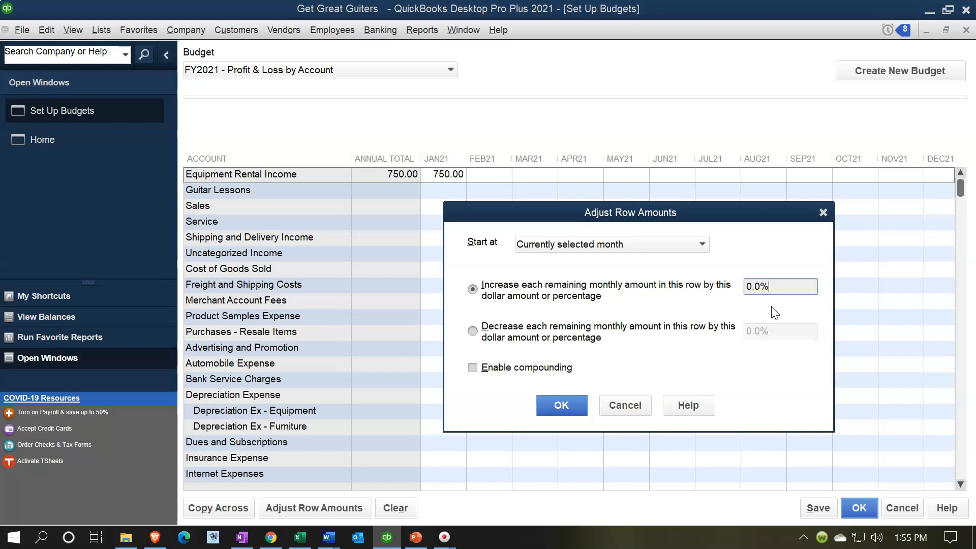
key("BackSpace")
key("BackSpace")
type("0")
key("BackSpace")
key("BackSpace")
type("5")
left_click(474, 369)
left_click(576, 408)
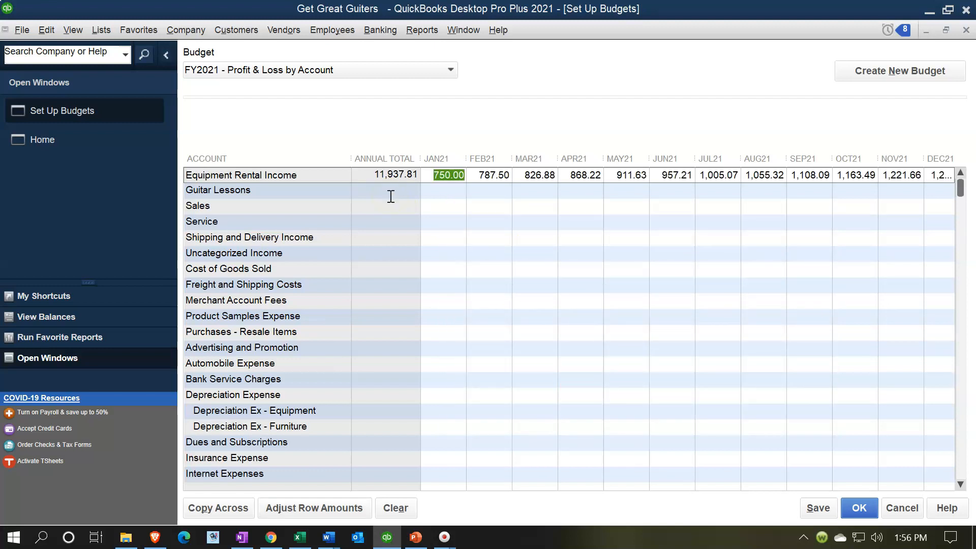
Switch to Excel and check Equipment Rental Income's monthly amounts and annual total against the QuickBooks budget row.
left_click(300, 537)
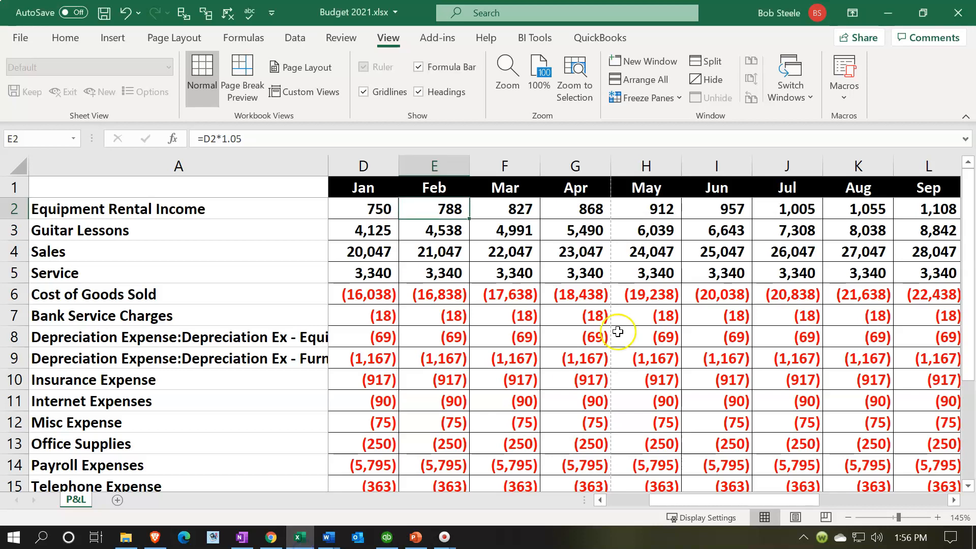
key("Right")
key("Right")
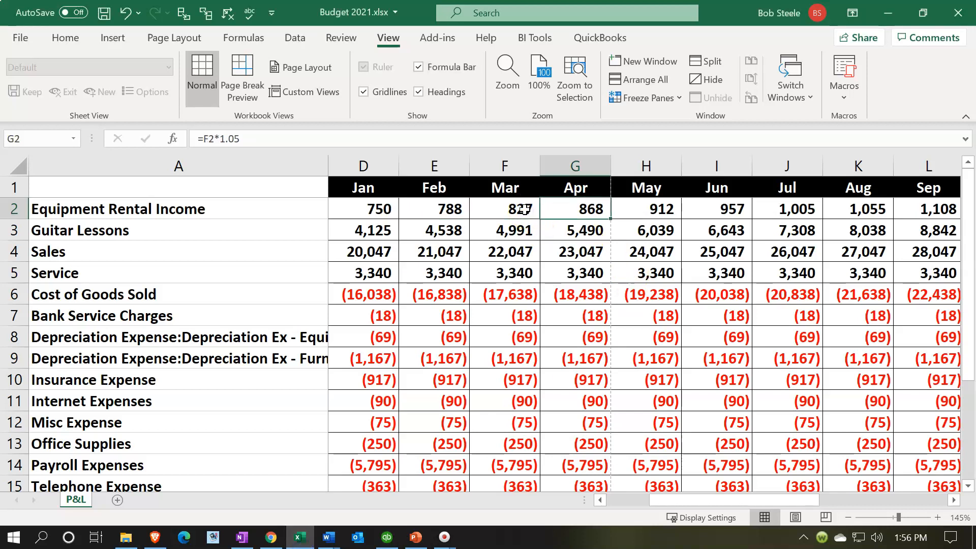
key("ctrl+Right")
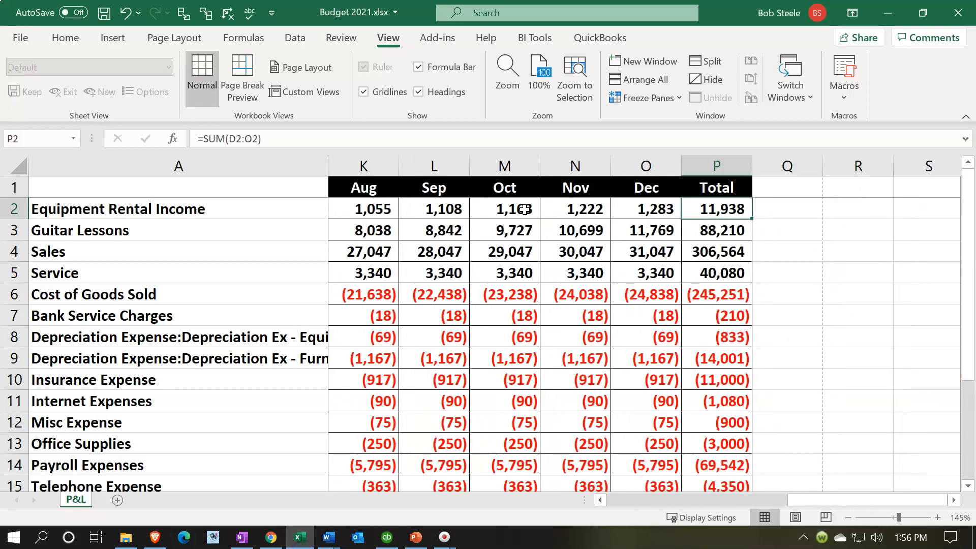
key("Left")
key("Left")
key("Left")
key("Left")
key("Left")
key("Left")
key("Left")
key("Left")
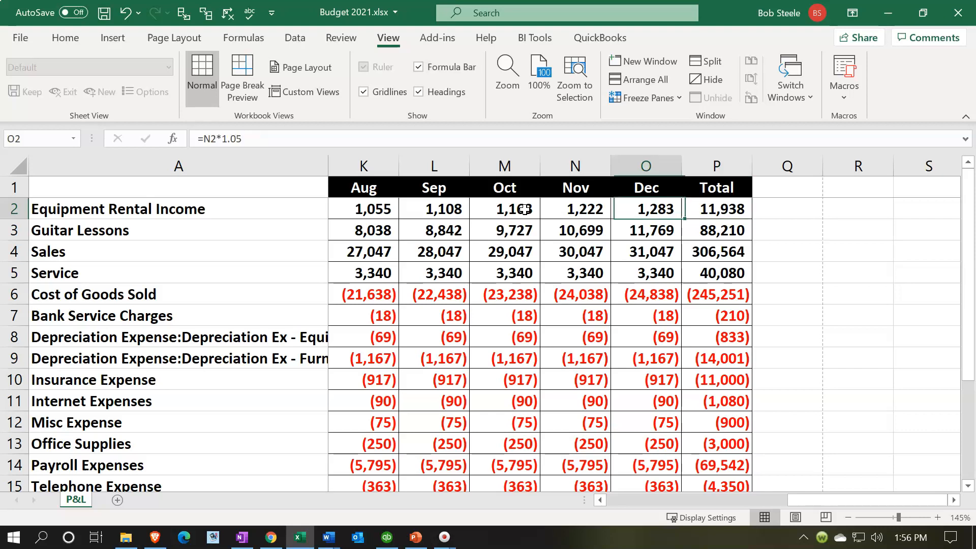
key("Left")
key("Left")
key("Left")
key("Left")
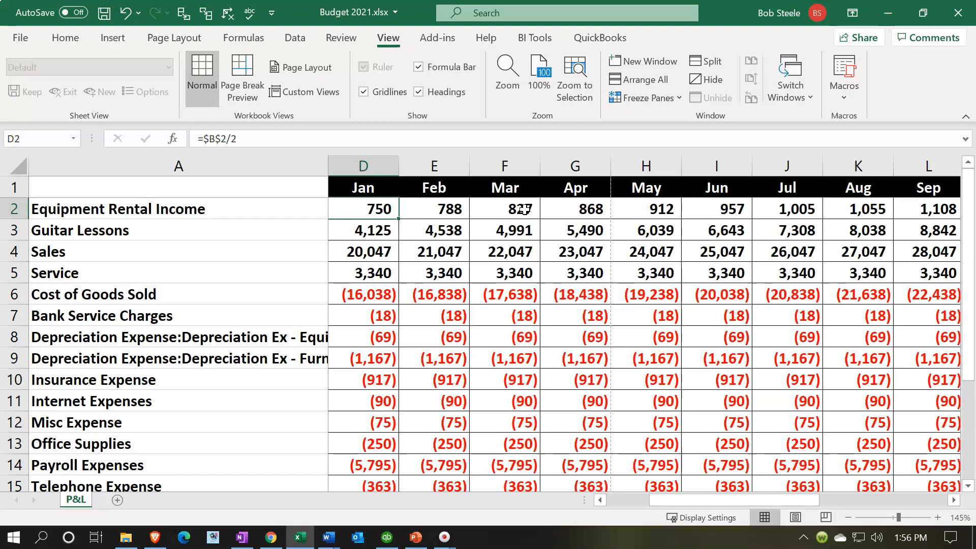
Look up January's Guitar Lessons amount in Excel and enter 4125 for JAN21 in the QuickBooks budget.
key("Down")
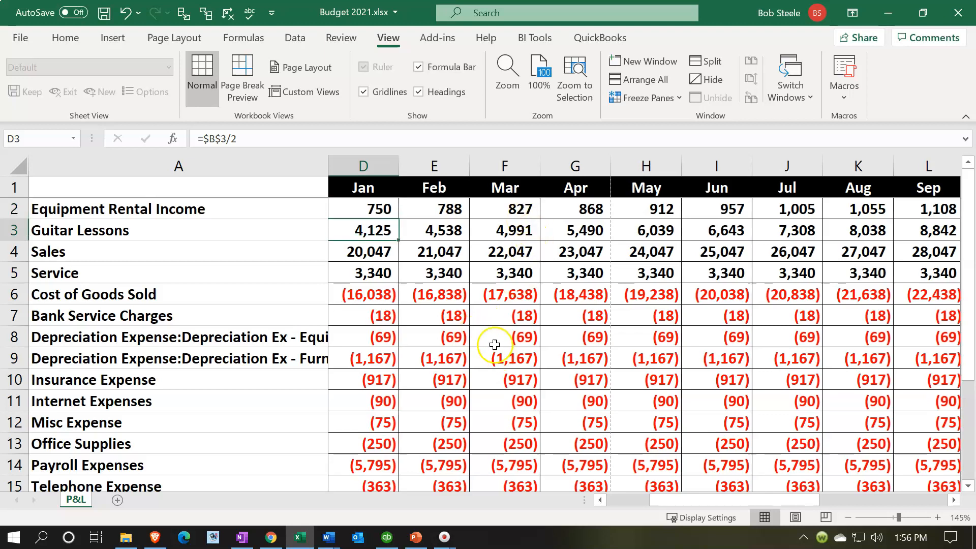
left_click(306, 538)
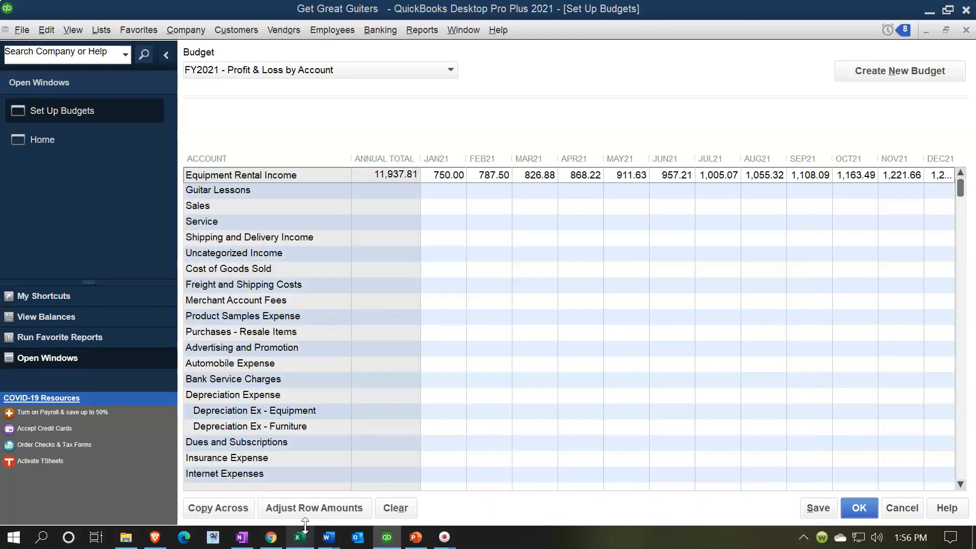
left_click(360, 194)
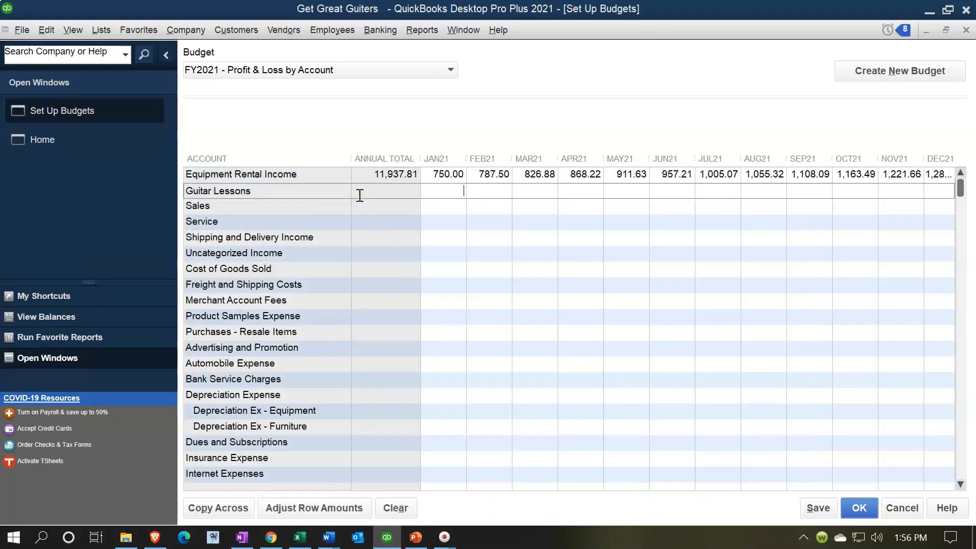
type("4125")
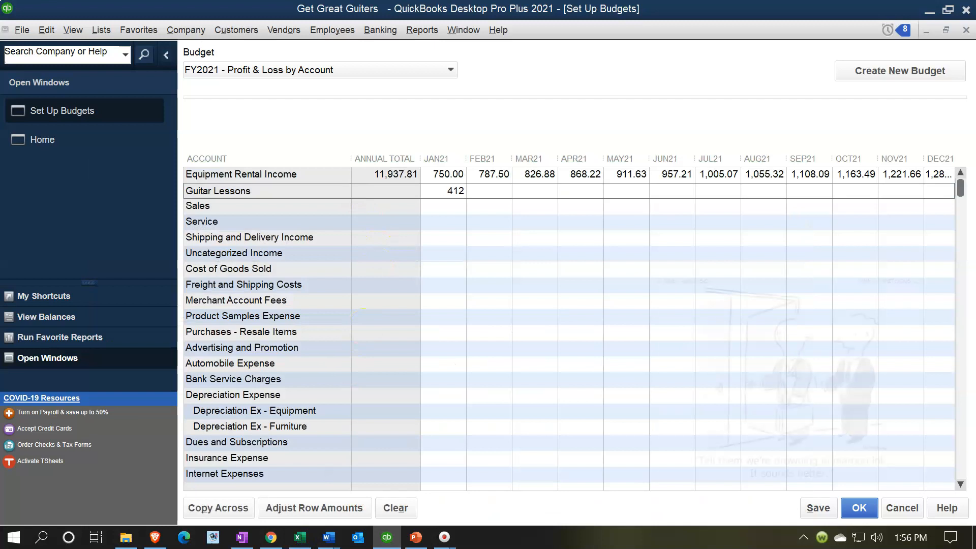
key("Tab")
left_click(455, 196)
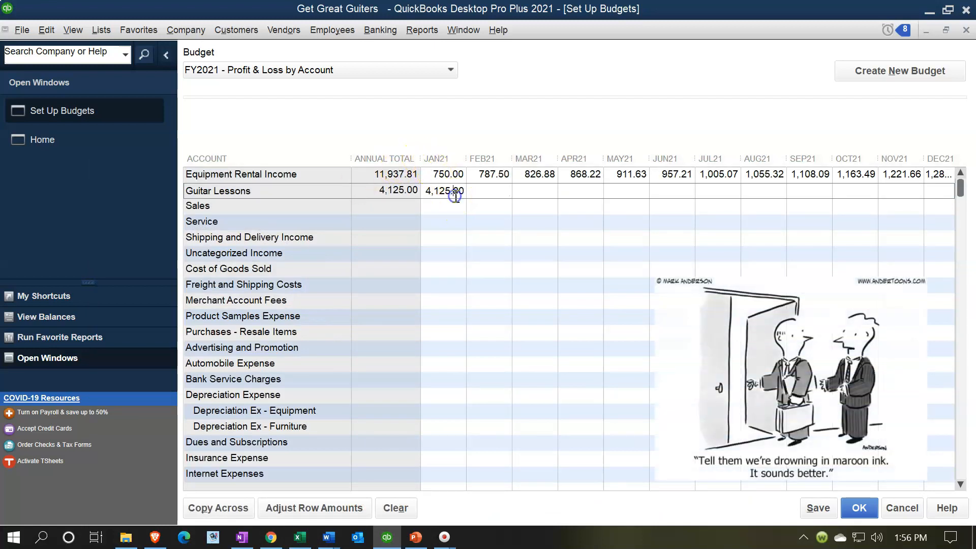
Check the Guitar Lessons growth formula in Excel, and increase the QuickBooks row by 10% from the currently selected month with compounding enabled.
left_click(300, 537)
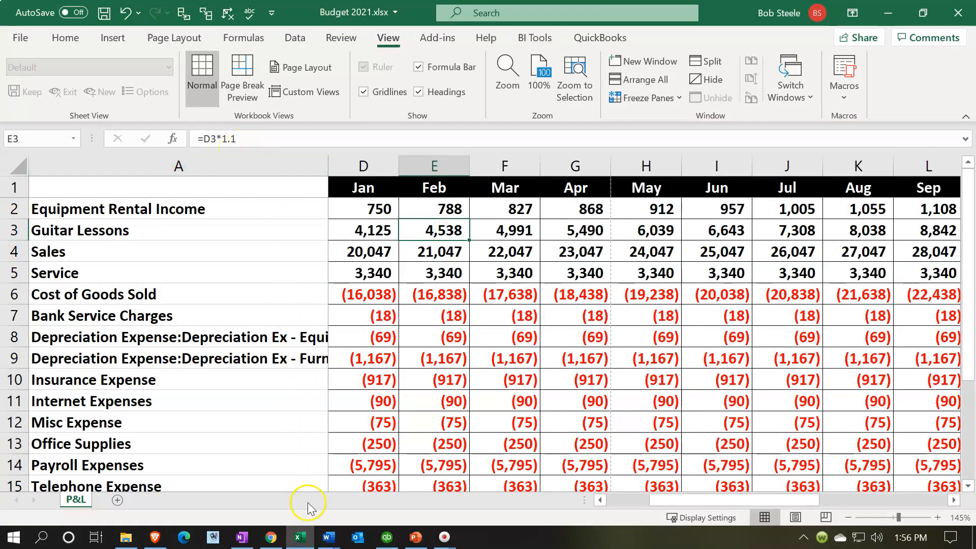
left_click(300, 537)
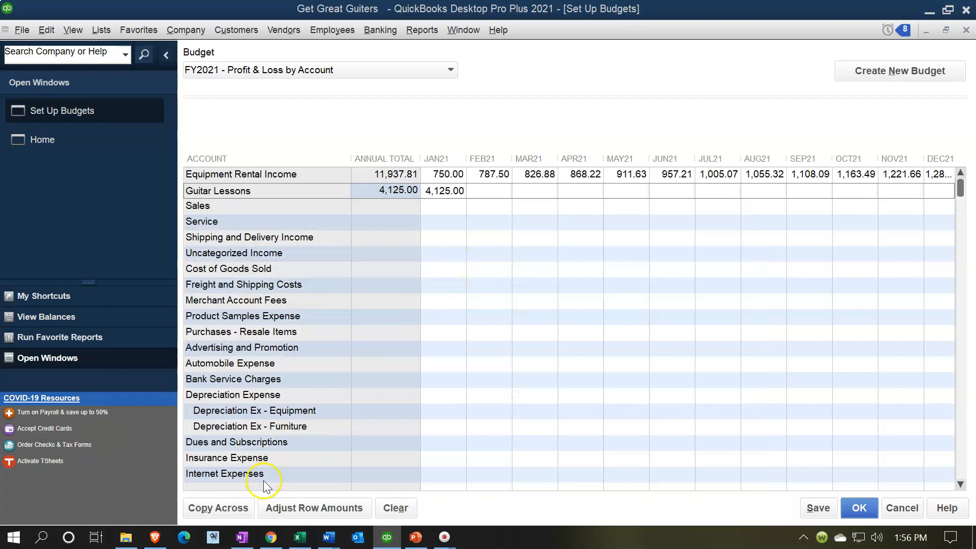
left_click(321, 508)
left_click(559, 240)
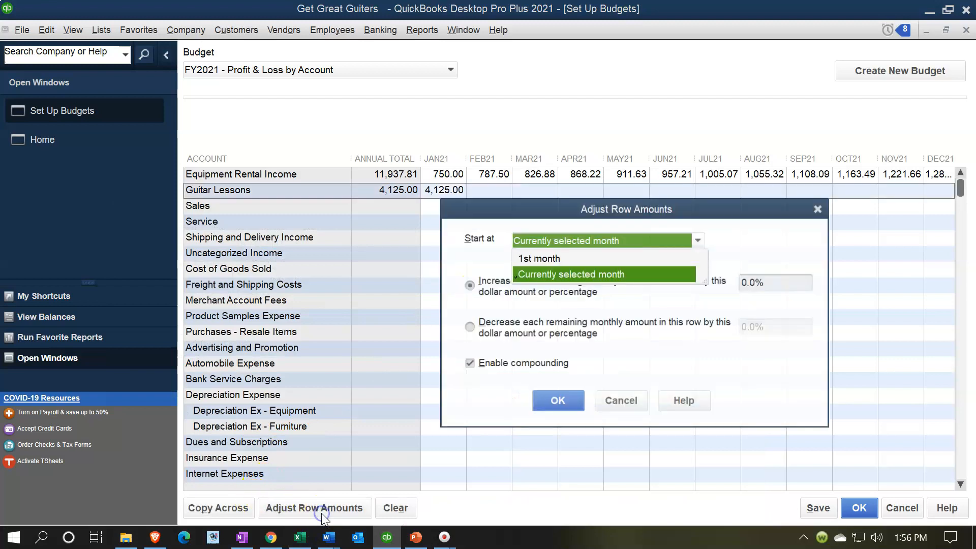
left_click(541, 275)
left_click(754, 283)
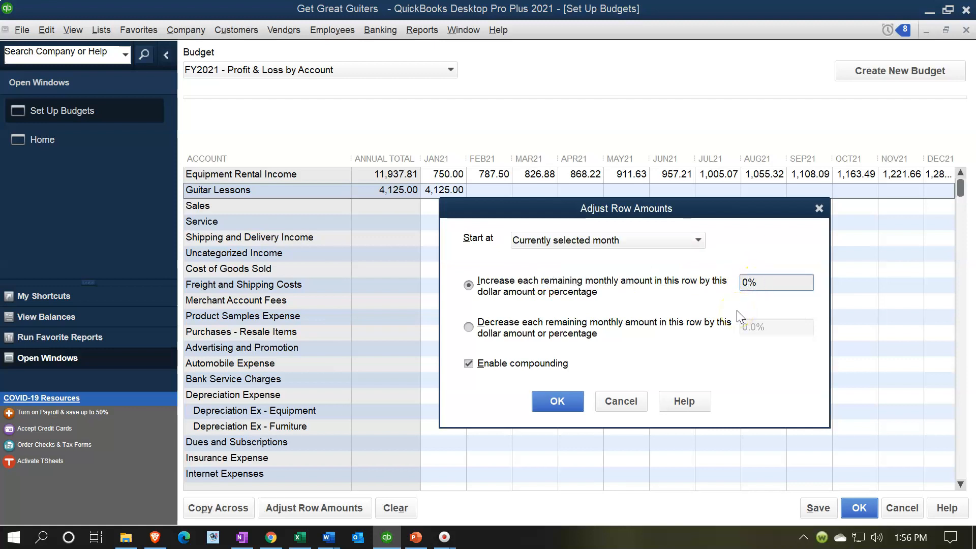
type("1")
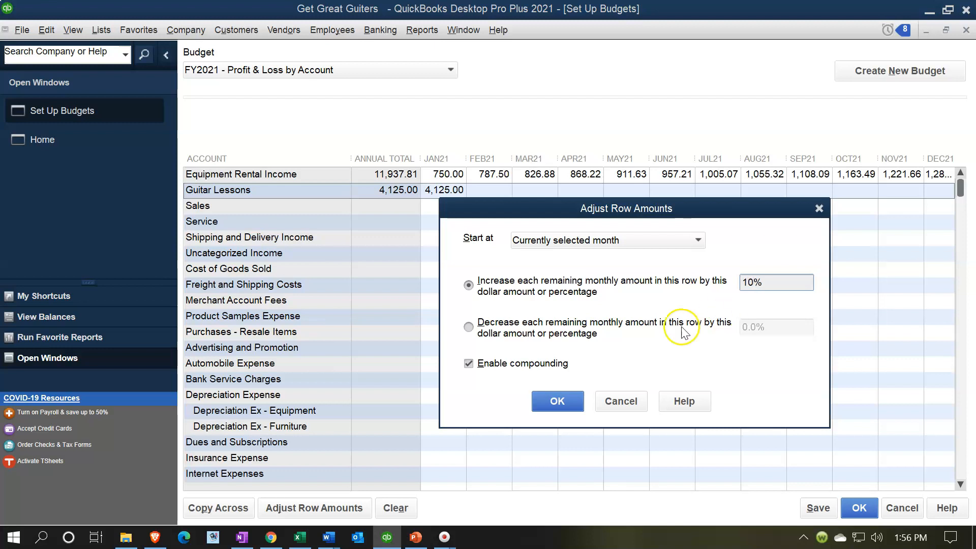
left_click(556, 399)
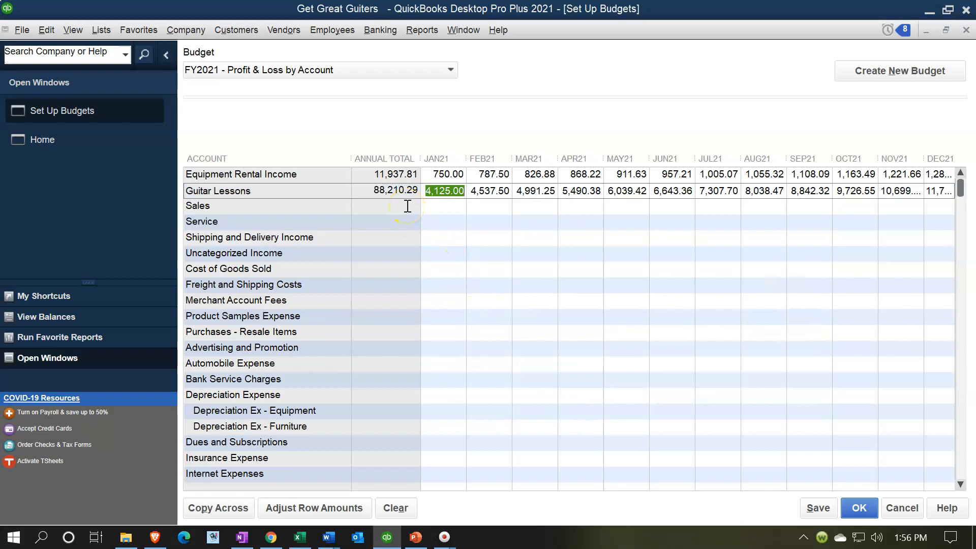
Switch to Excel and compare Guitar Lessons' monthly amounts and annual total with the QuickBooks budget row.
left_click(299, 537)
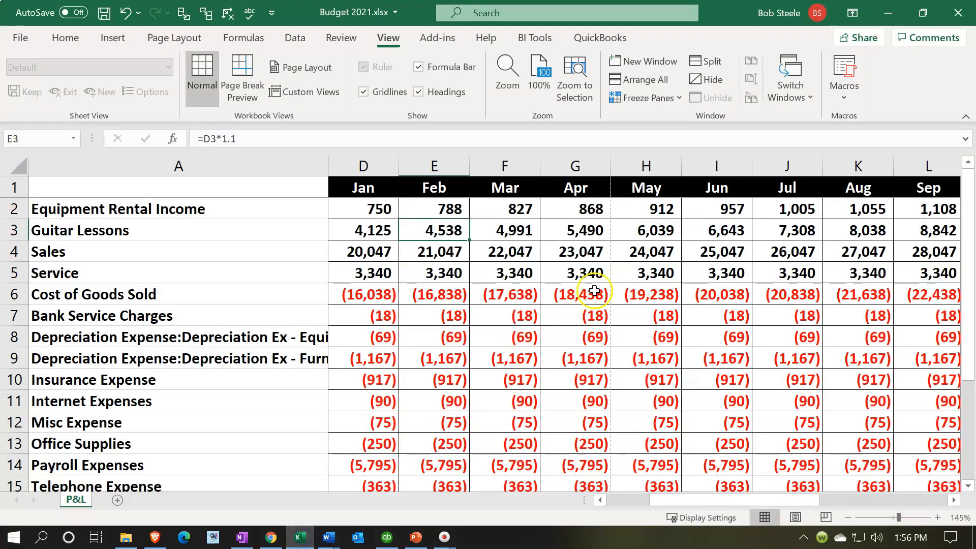
key("Right")
key("Right")
key("Right")
key("Right")
key("Right")
key("Right")
key("Right")
key("Right")
key("Right")
key("Right")
key("Right")
key("Left")
key("Left")
key("Left")
key("Left")
key("Left")
key("Left")
key("Left")
key("Left")
key("Left")
key("Left")
key("Left")
key("Left")
key("Left")
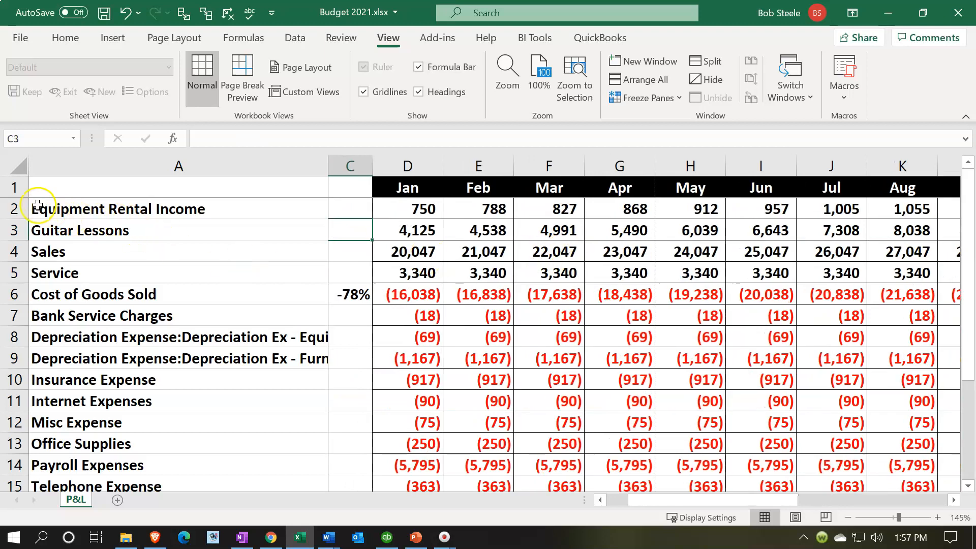
Mark the Equipment Rental Income and Guitar Lessons rows in Excel as entered by filling rows 2 and 3 with light green.
left_click_drag(17, 206, 15, 229)
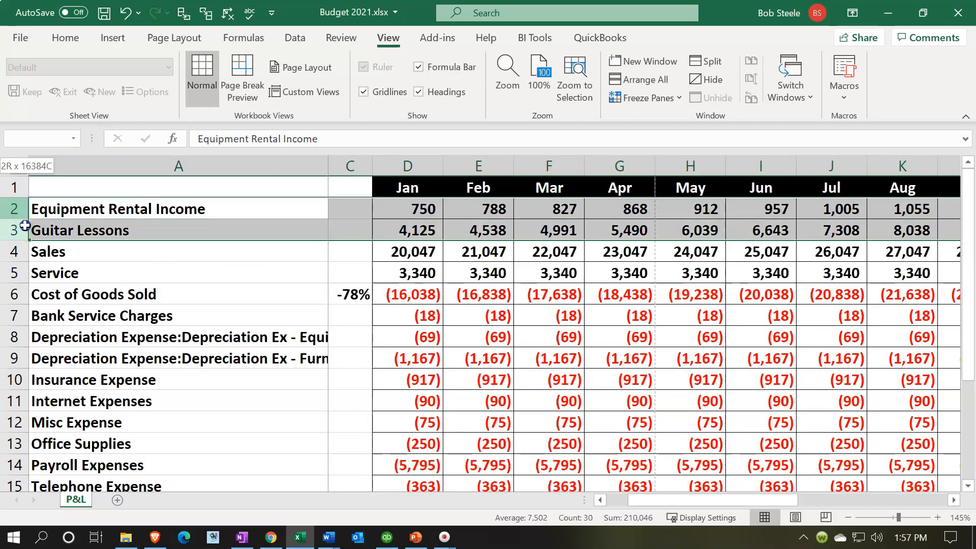
right_click(163, 218)
left_click(235, 194)
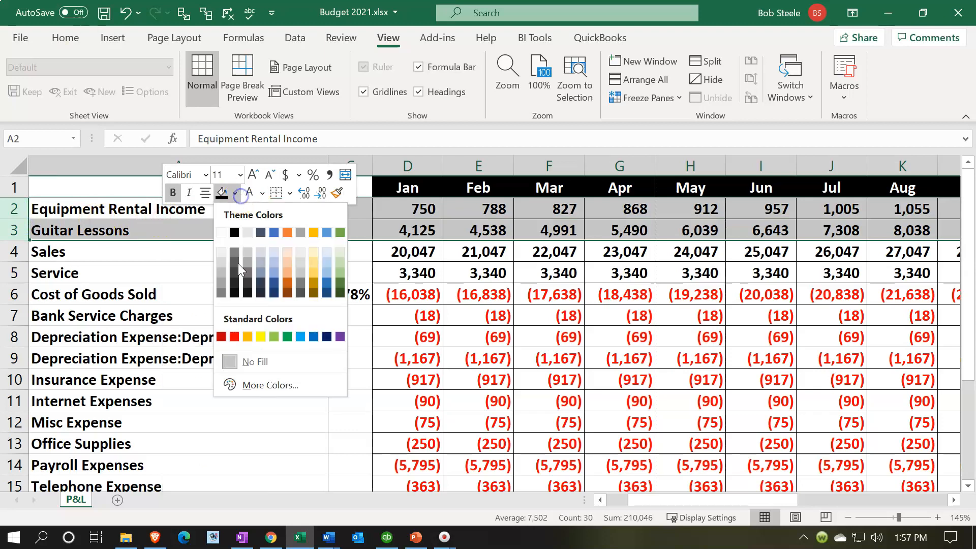
left_click(273, 336)
Look up January's Sales in Excel, enter 20047 for JAN21 in the QuickBooks budget, and widen the JAN21 column.
left_click(422, 252)
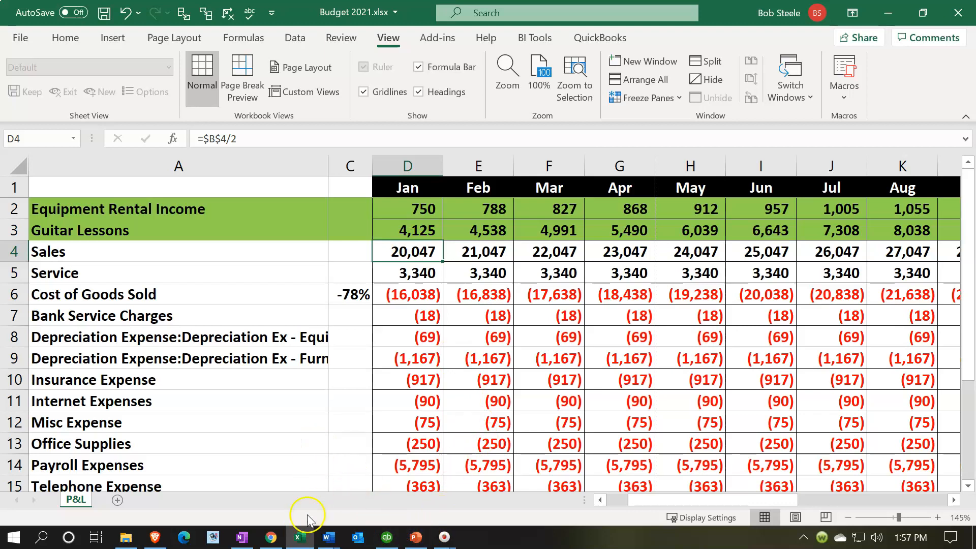
left_click(300, 533)
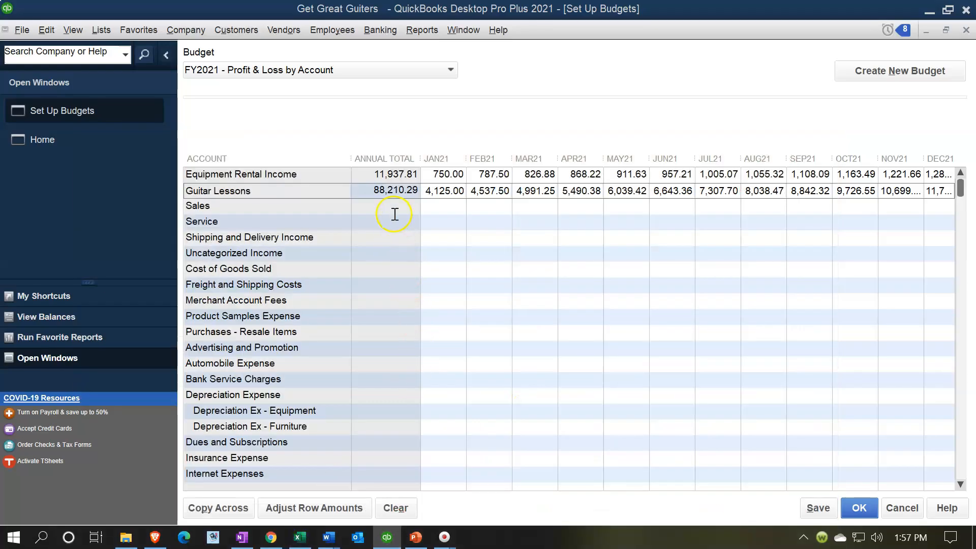
left_click(442, 207)
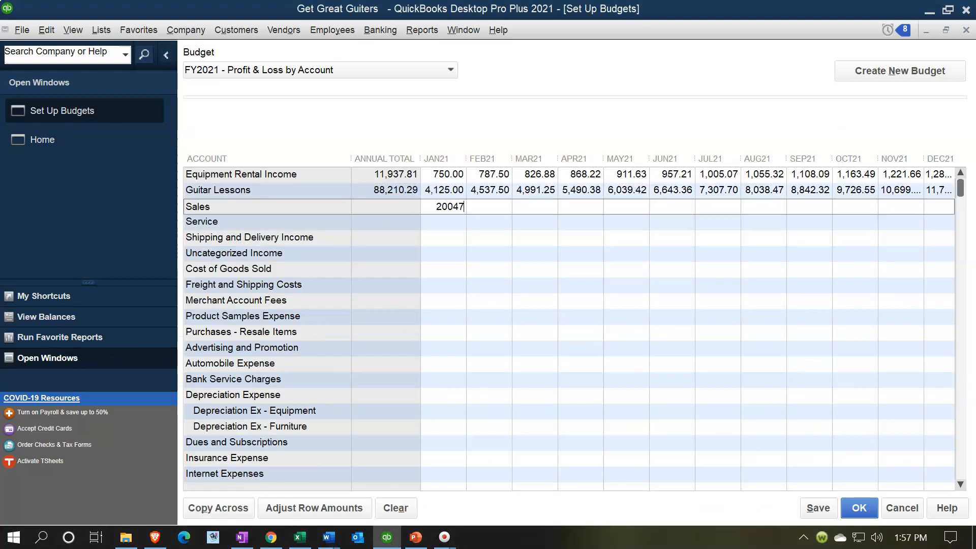
key("Tab")
left_click_drag(467, 158, 480, 160)
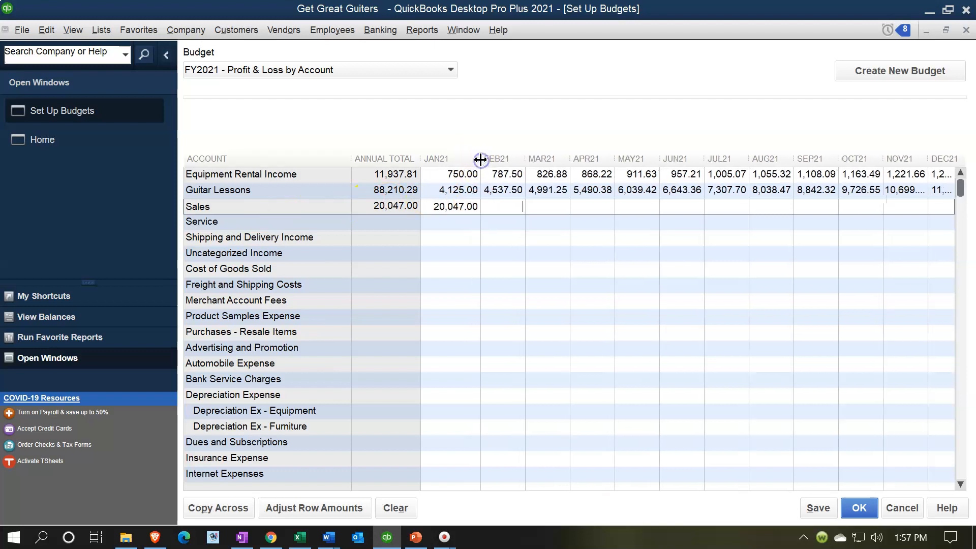
Switch to Excel, check the formula behind February's Sales amount, and return to the QuickBooks budget.
left_click(300, 536)
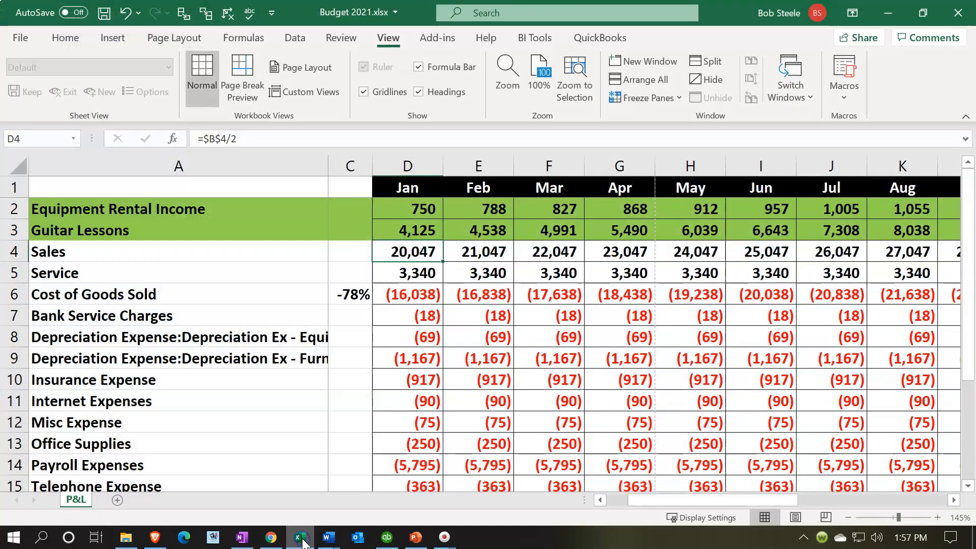
left_click(478, 248)
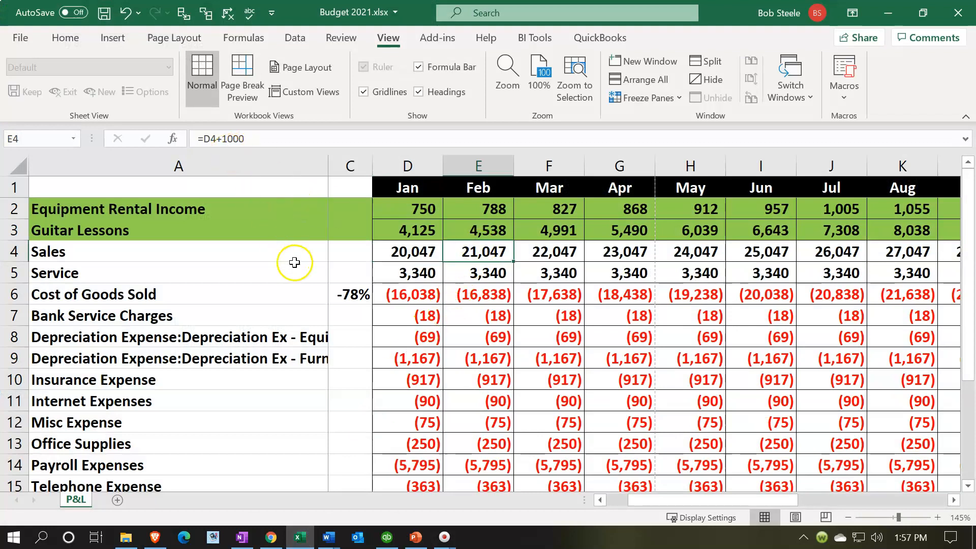
left_click(311, 542)
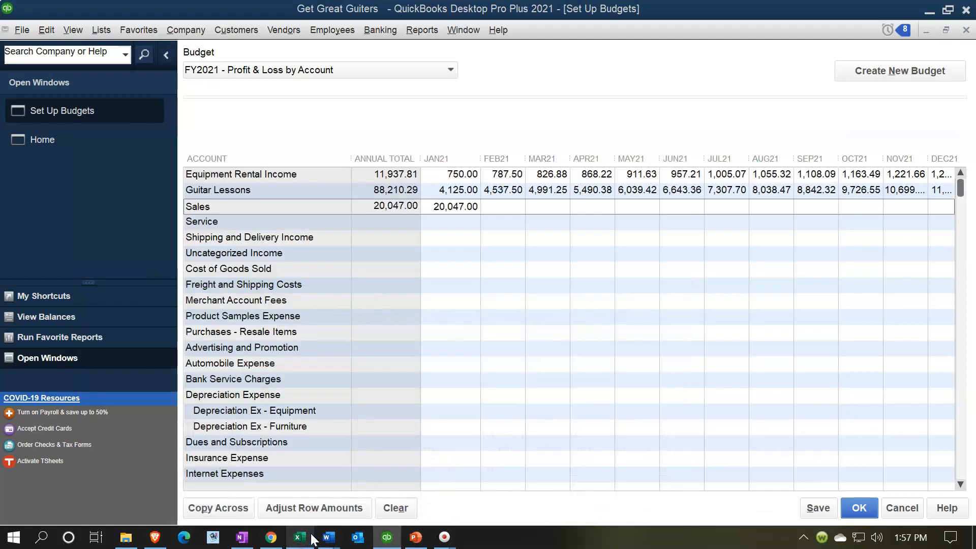
Increase each remaining month of the Sales row by 1,000, starting from the currently selected month JAN21, with compounding enabled.
left_click(460, 207)
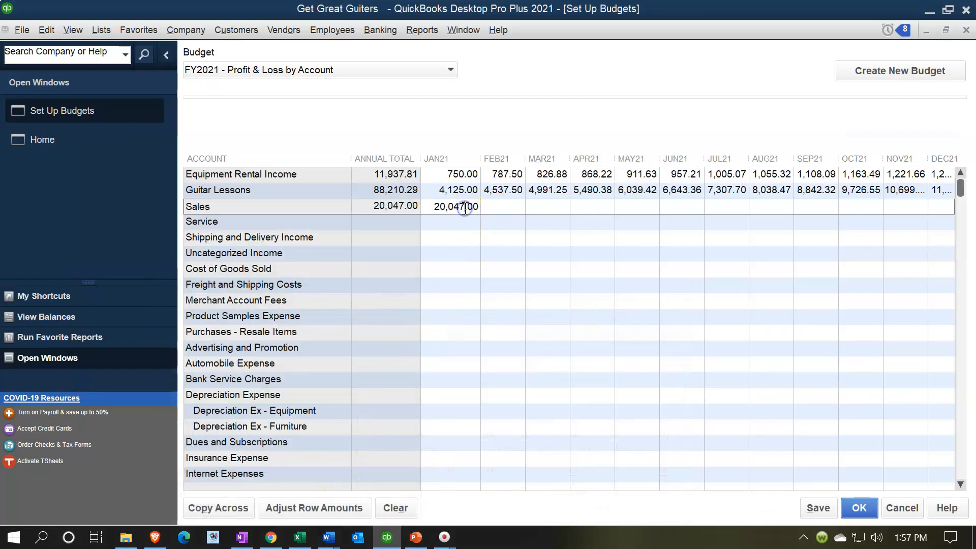
left_click(300, 509)
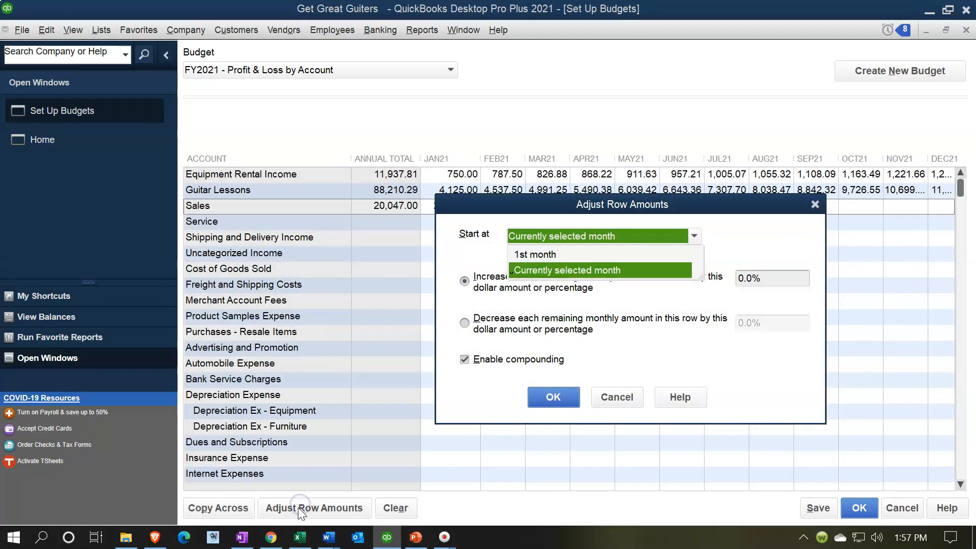
left_click(562, 274)
left_click(748, 279)
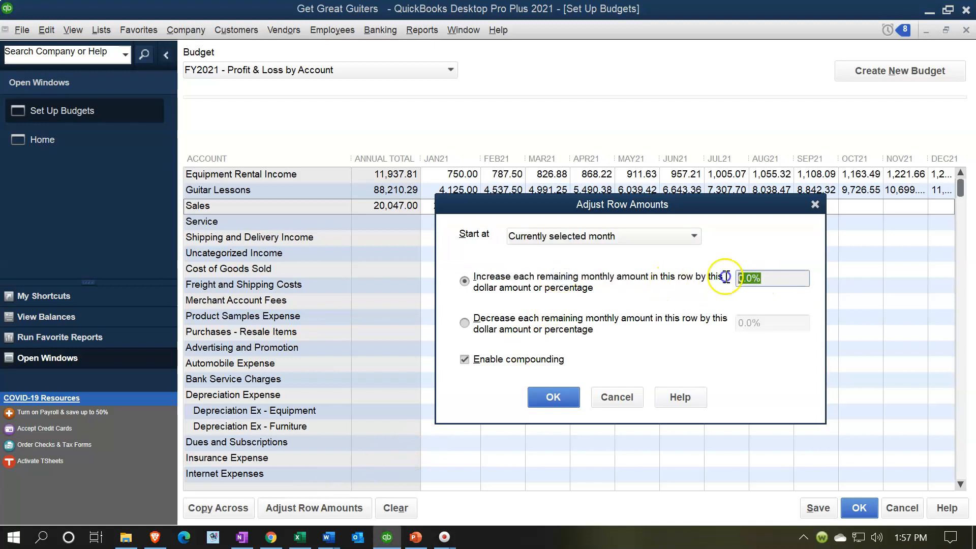
left_click(718, 269)
type("1,")
type("000")
key("Tab")
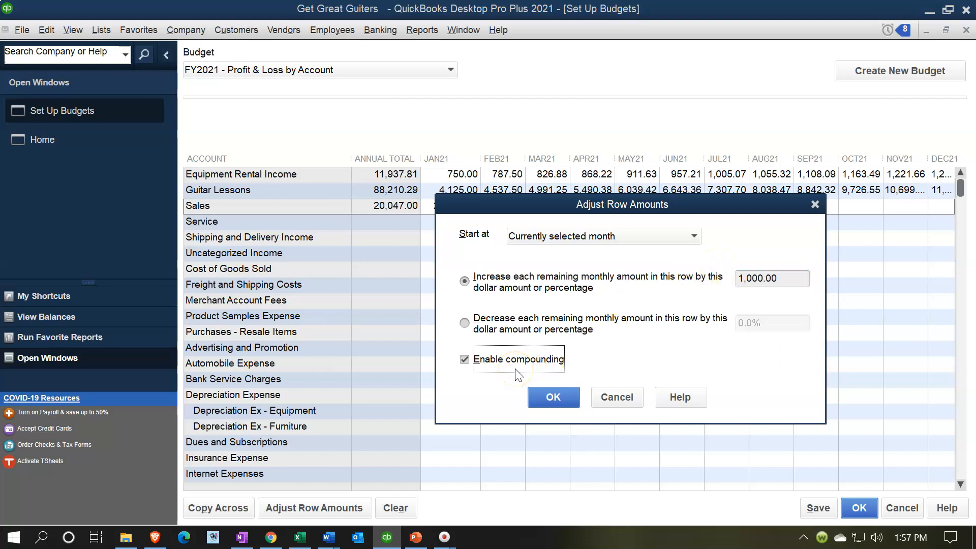
left_click(543, 397)
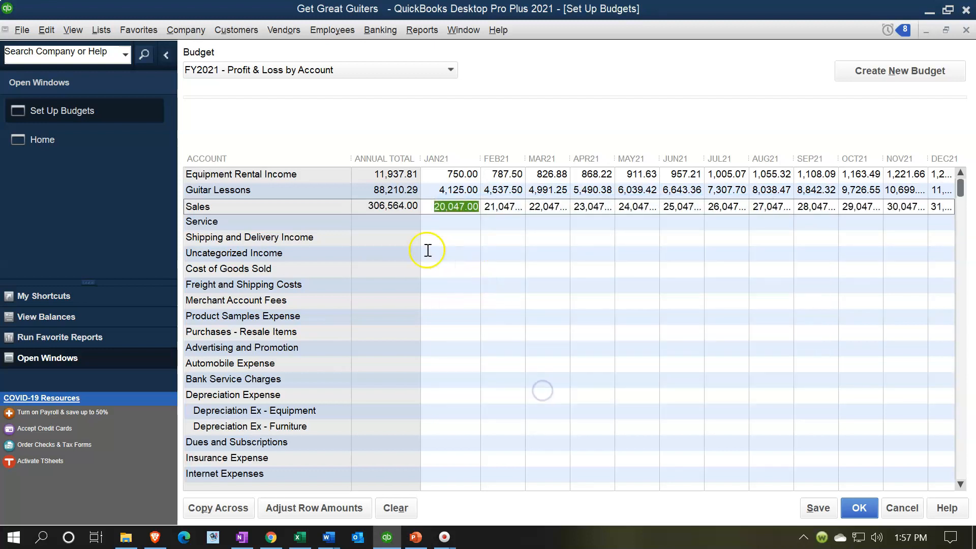
Switch to Excel and review the Sales row's monthly amounts and annual total against the QuickBooks budget.
left_click(302, 537)
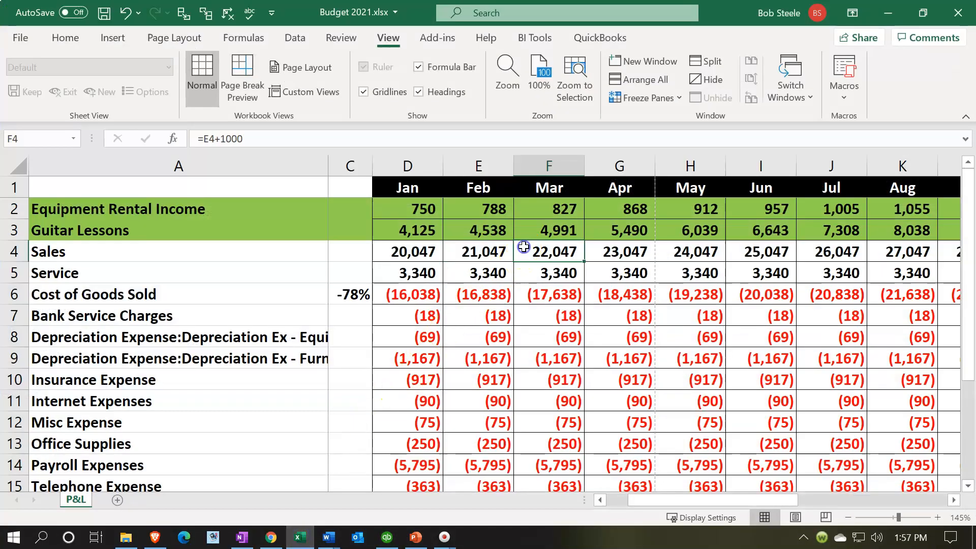
key("Right")
key("Right")
key("Right")
key("Right")
key("Right")
key("Right")
key("Right")
key("Right")
key("Right")
key("Right")
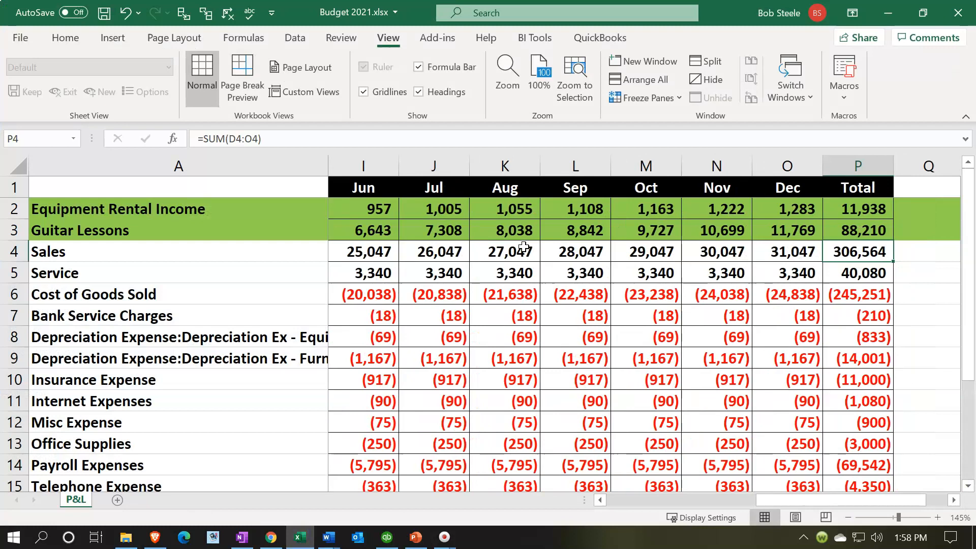
key("Left")
key("Left")
key("Left")
key("Left")
key("Left")
key("Left")
key("Left")
key("Left")
key("Left")
key("Left")
key("Left")
key("Left")
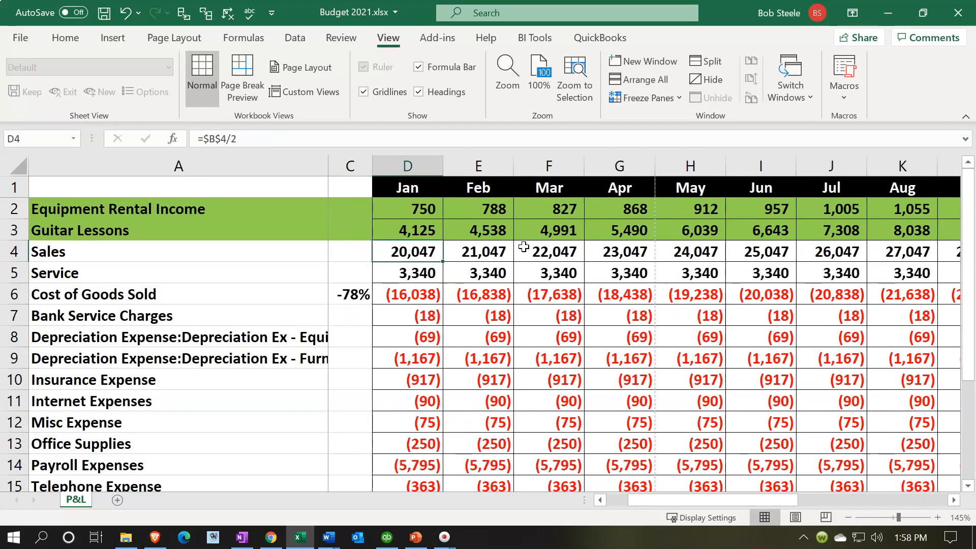
Mark the Sales row in Excel as entered by filling row 4 with light green.
left_click(15, 251)
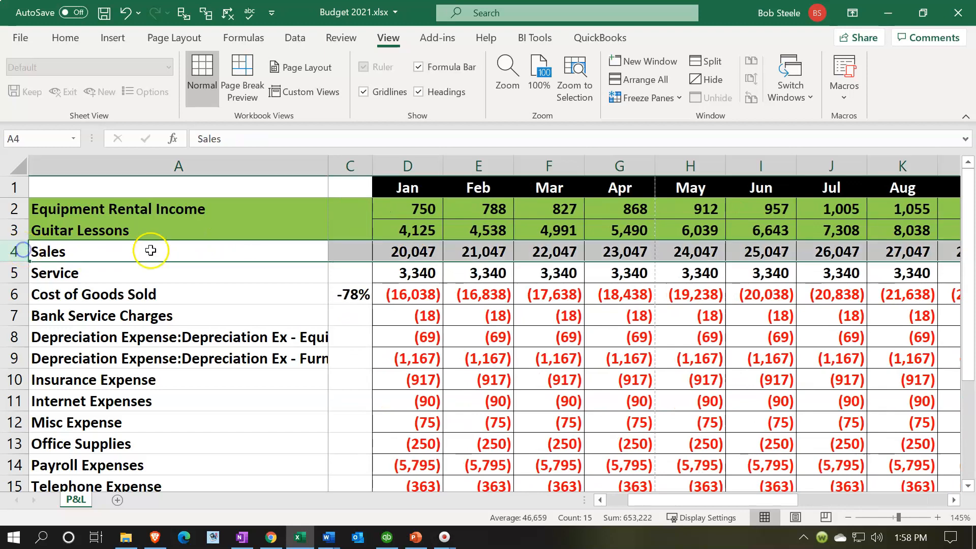
right_click(151, 252)
left_click(210, 224)
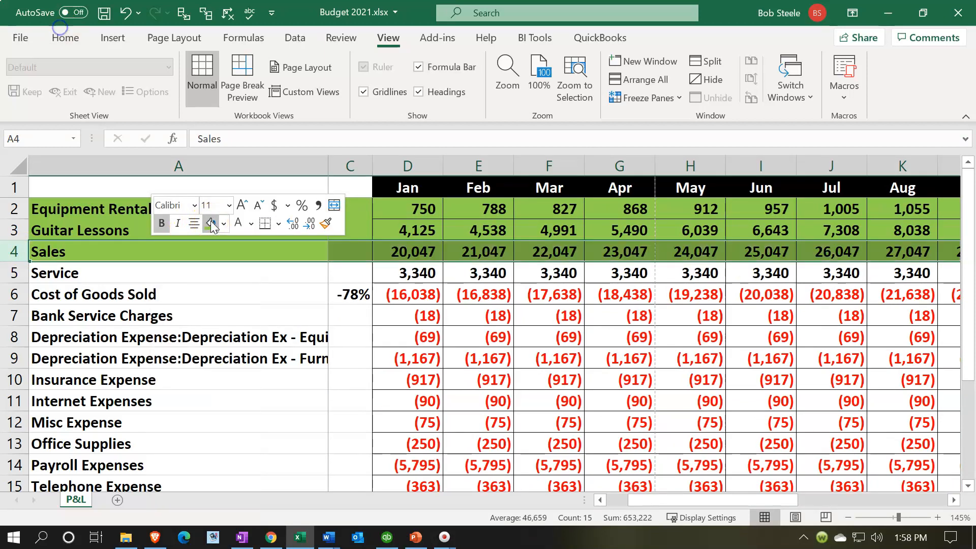
Look up January's Service amount in Excel, enter 3340 for JAN21 in the QuickBooks budget, and copy it across the year.
left_click(412, 265)
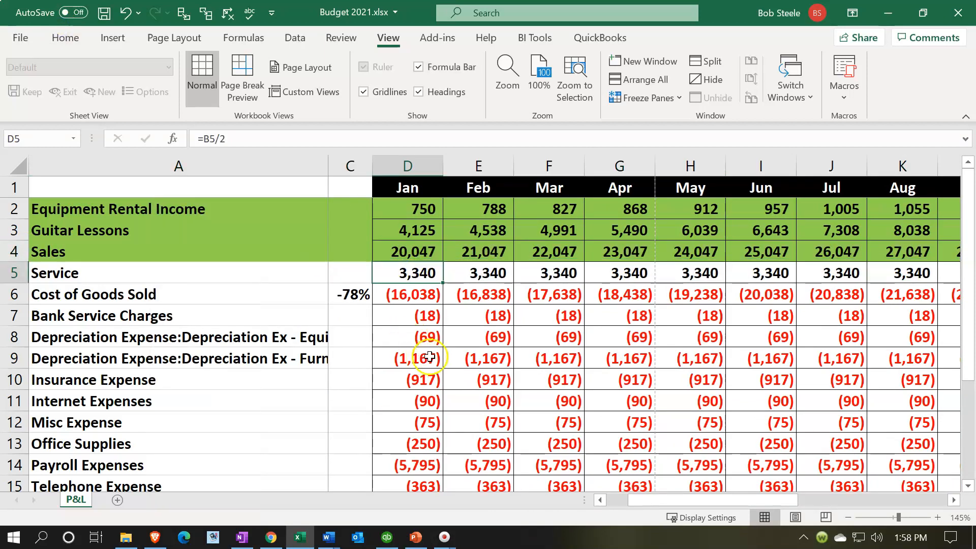
left_click(387, 537)
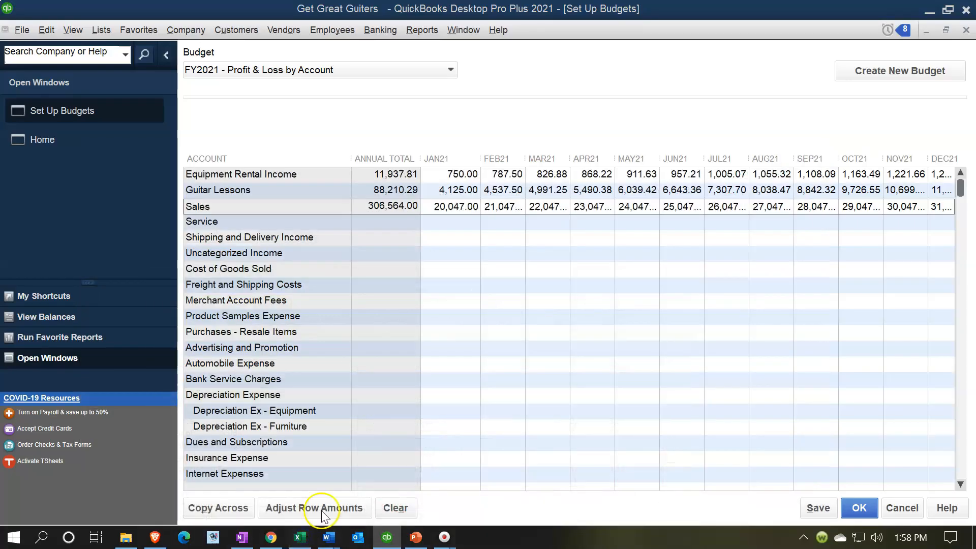
left_click(454, 224)
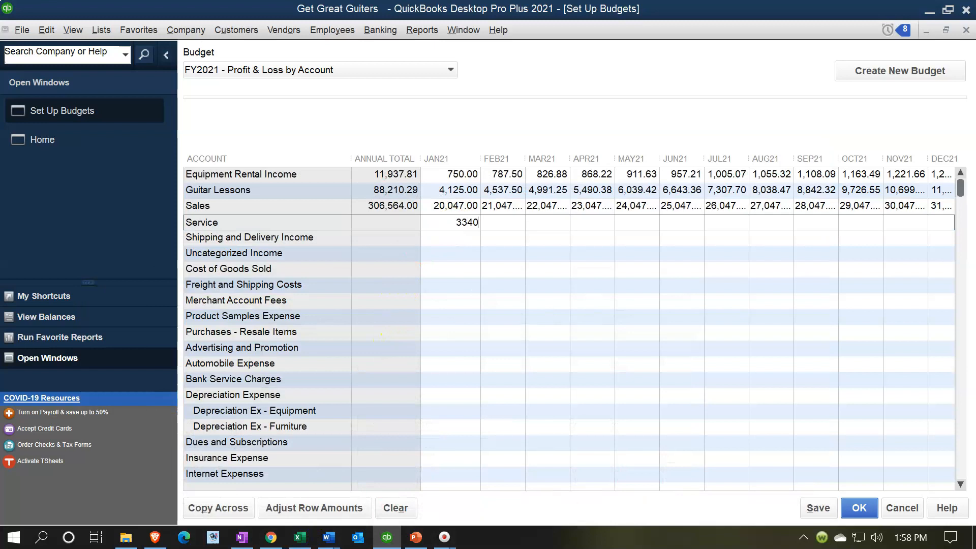
key("Tab")
left_click(237, 509)
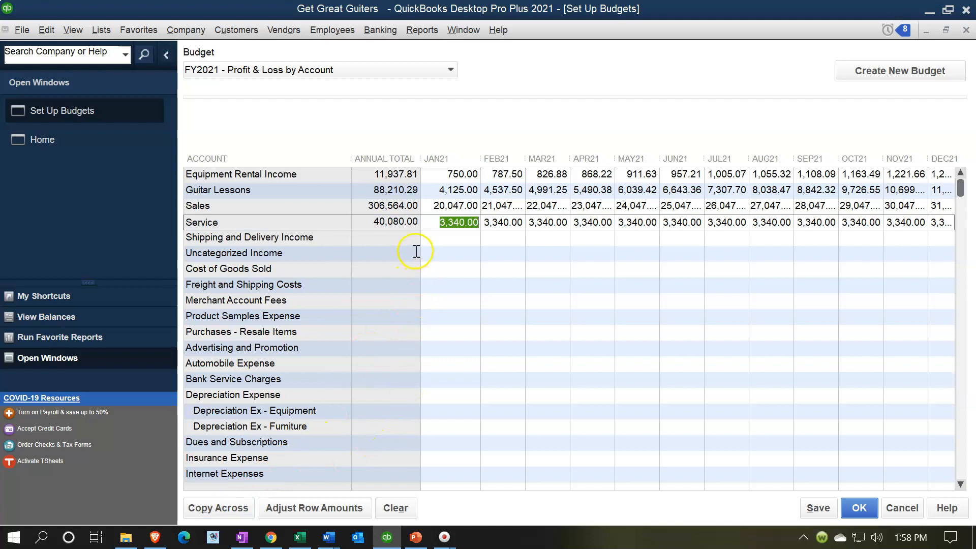
Switch to Excel and review the Service row's monthly amounts and annual total against the QuickBooks budget.
left_click(300, 537)
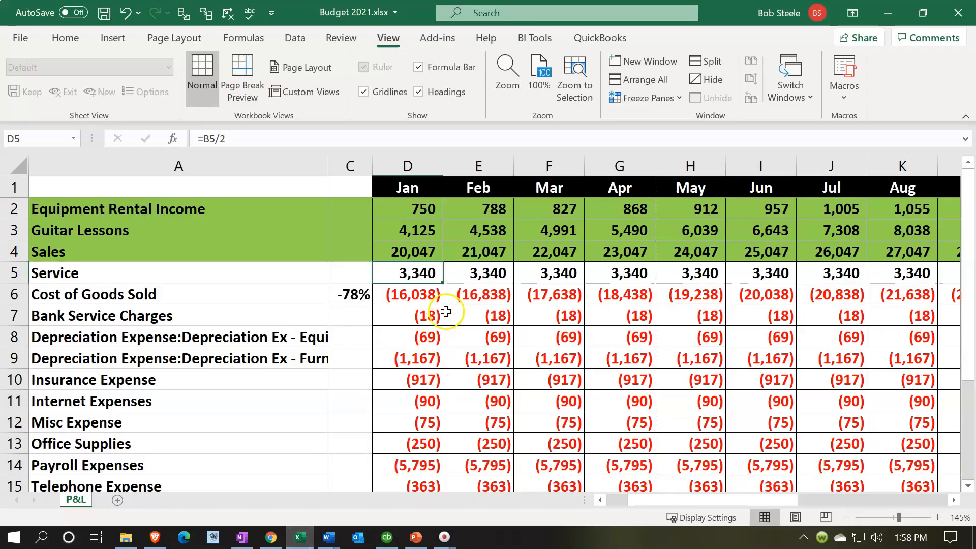
left_click(507, 276)
key("Right")
key("Right")
key("Right")
key("Right")
key("Right")
key("Right")
key("Right")
key("Right")
key("Right")
key("Right")
key("Right")
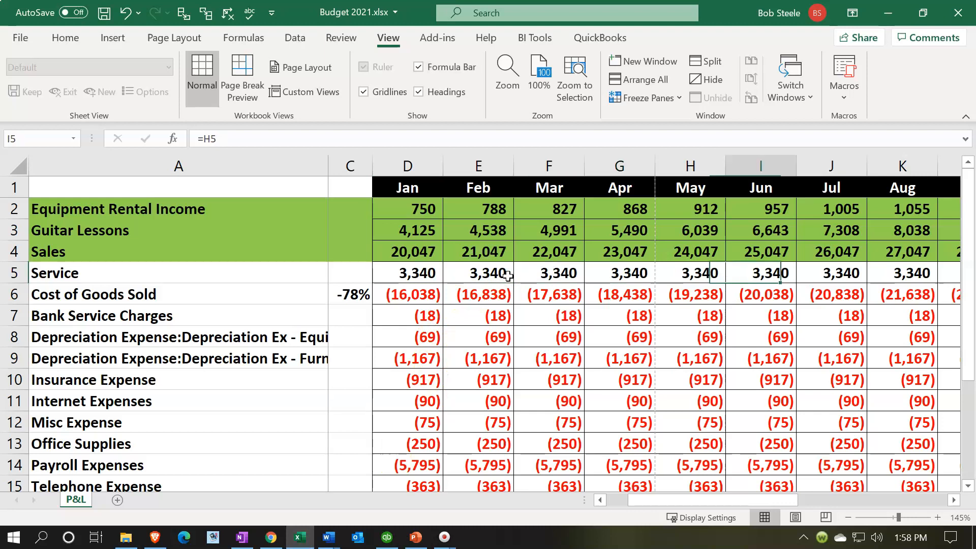
key("Left")
key("Left")
key("Left")
key("Left")
key("Left")
key("Left")
key("Left")
key("Left")
key("Left")
key("Left")
key("Left")
key("Left")
key("Left")
key("Left")
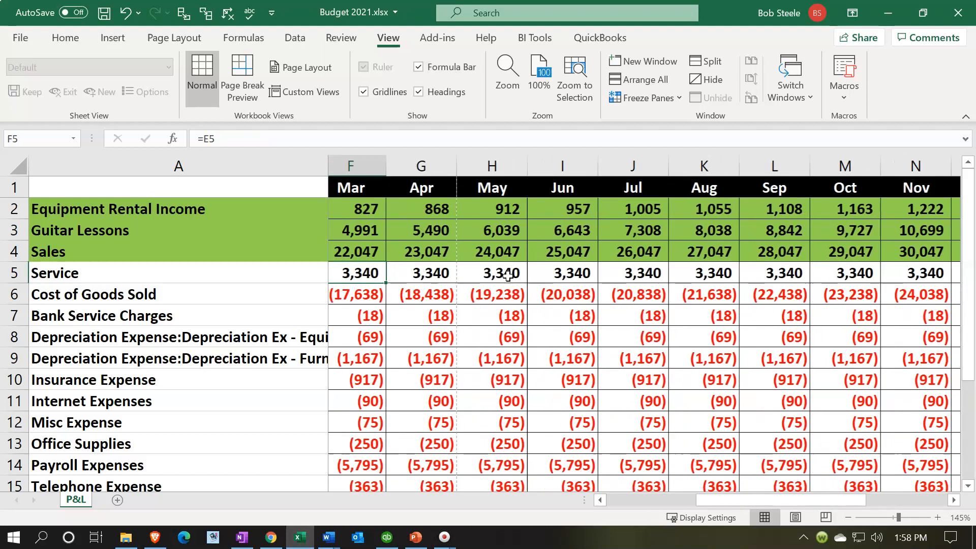
key("Right")
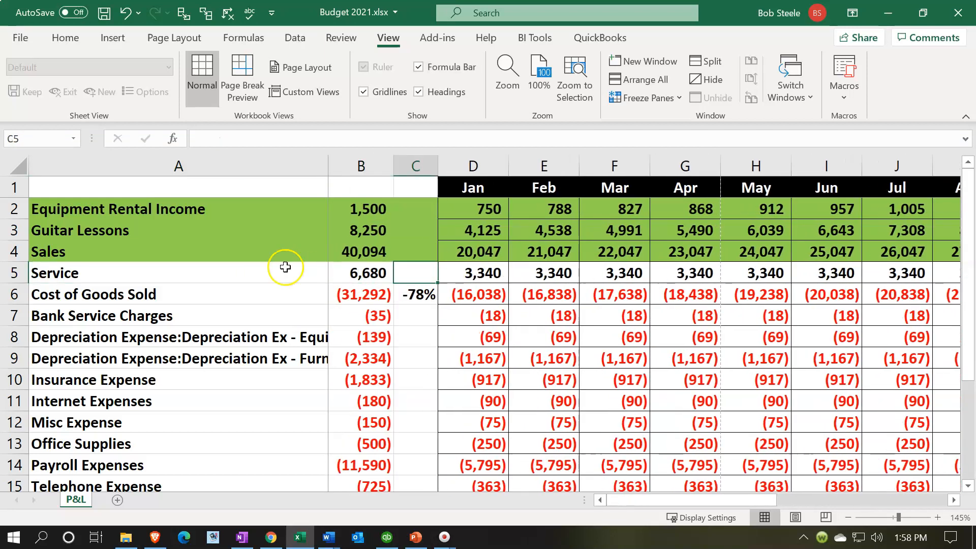
Mark the Service row in Excel as entered by filling row 5 with light green.
left_click(14, 269)
right_click(127, 273)
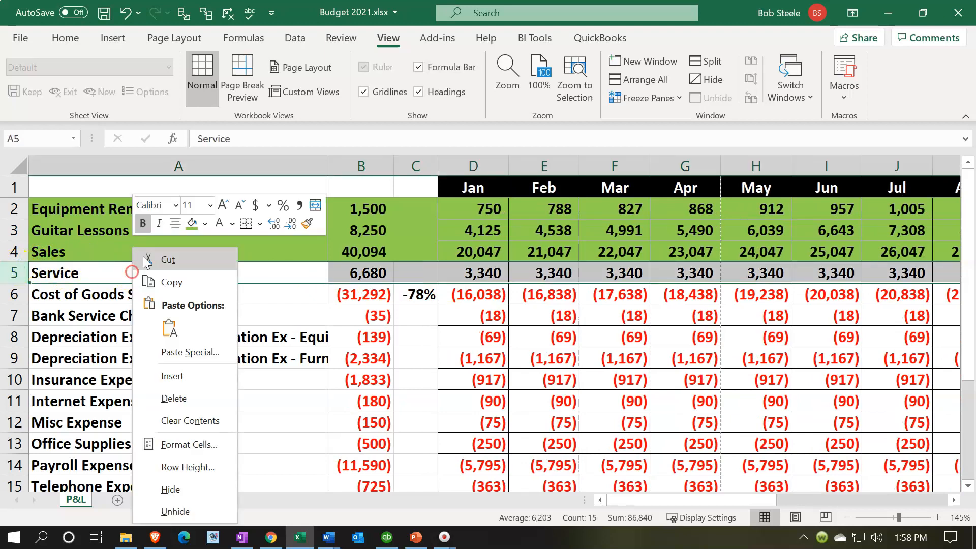
left_click(189, 223)
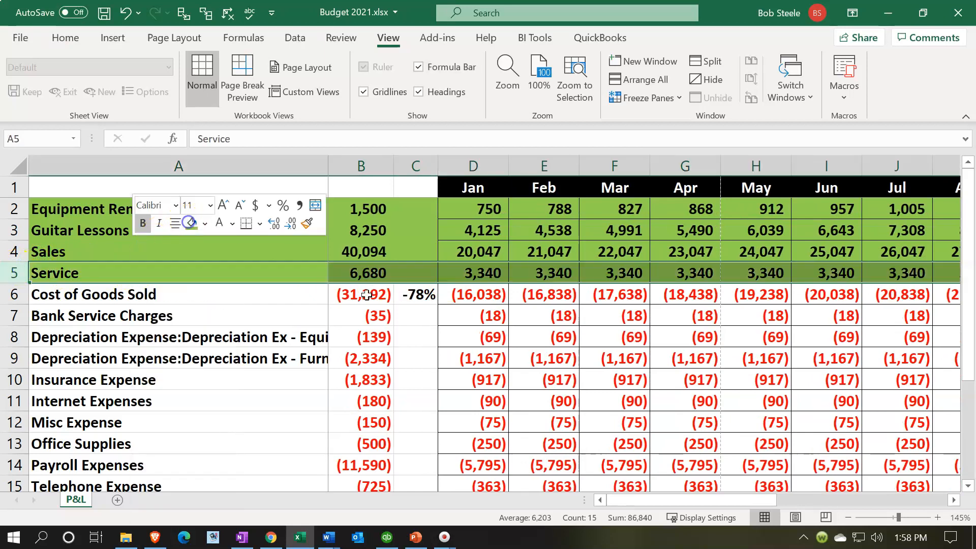
Inspect the formula behind January's Cost of Goods Sold in cell D6.
left_click(472, 299)
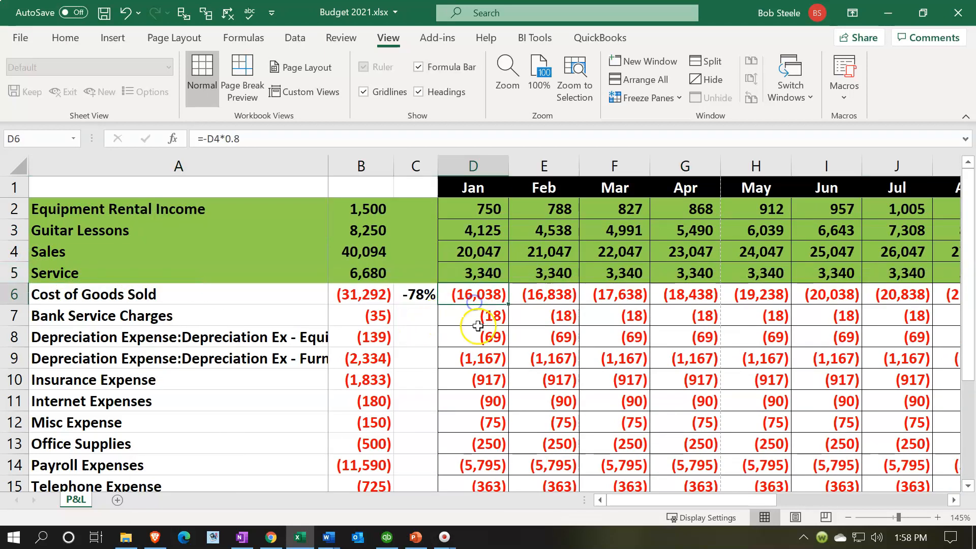
double_click(498, 296)
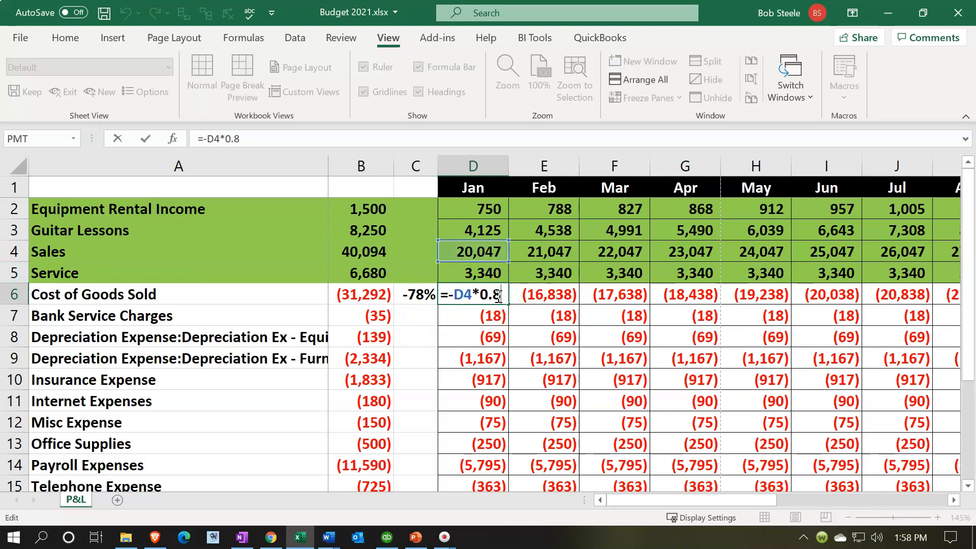
key("Return")
left_click(497, 295)
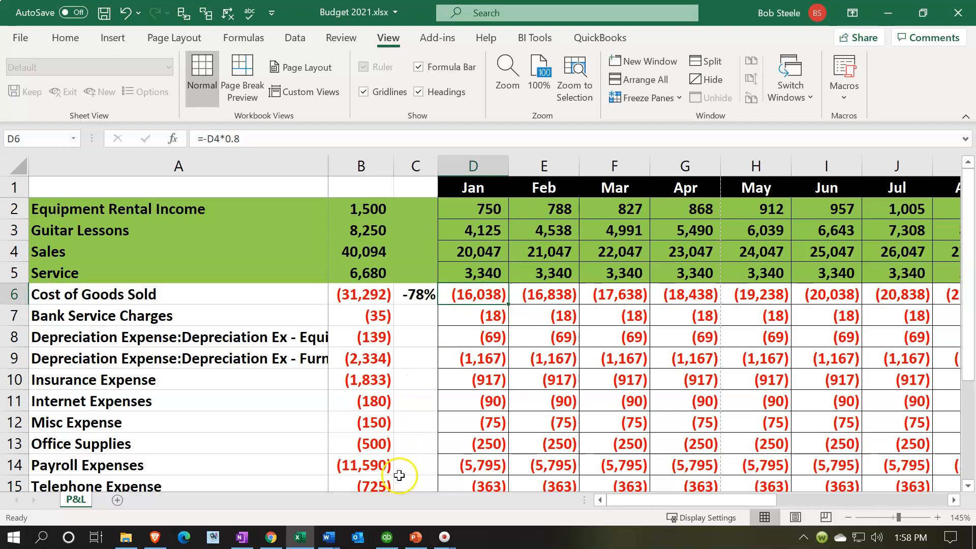
Switch to QuickBooks and enter 16038 as the JAN21 budget amount for Cost of Goods Sold.
left_click(386, 537)
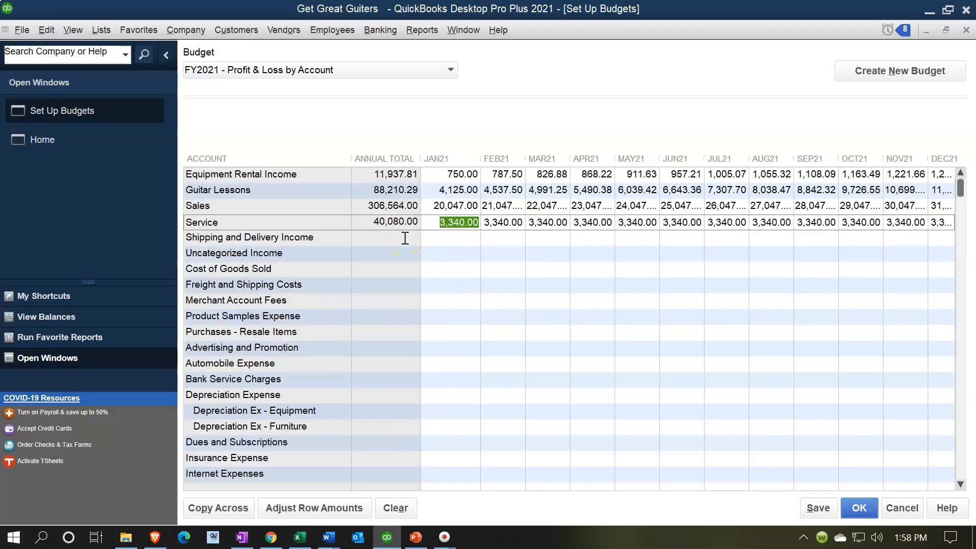
left_click(449, 269)
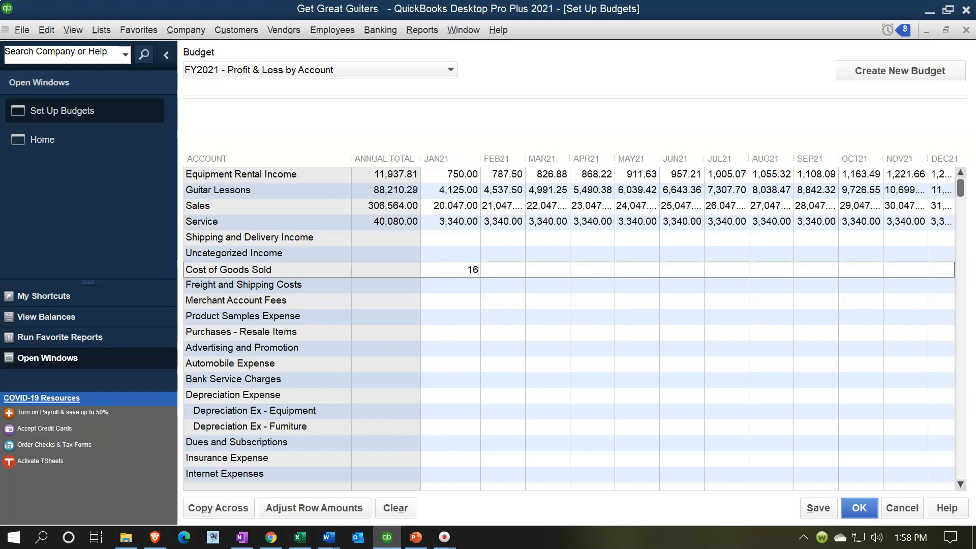
key("Tab")
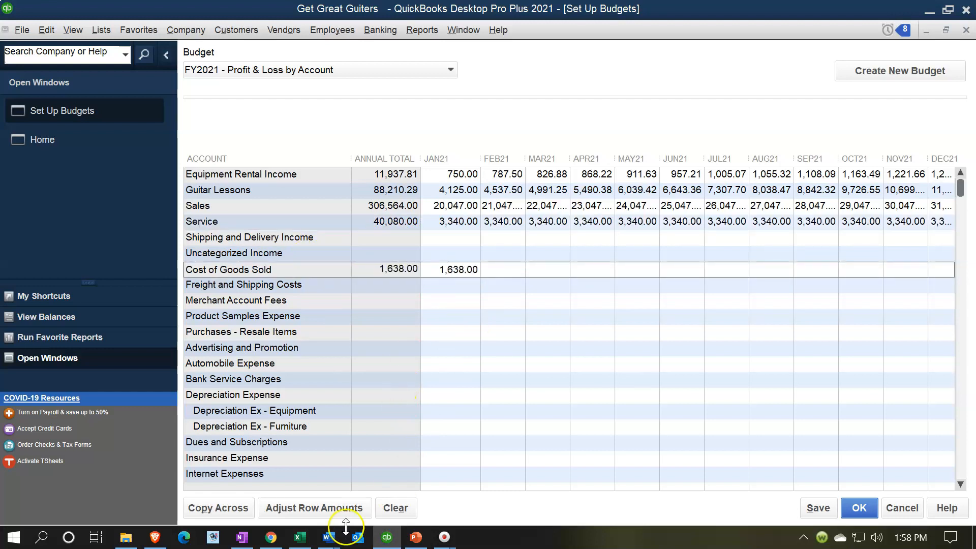
left_click(453, 270)
key("Tab")
Check the formula behind February's Cost of Goods Sold in Excel and return to the QuickBooks budget.
left_click(300, 538)
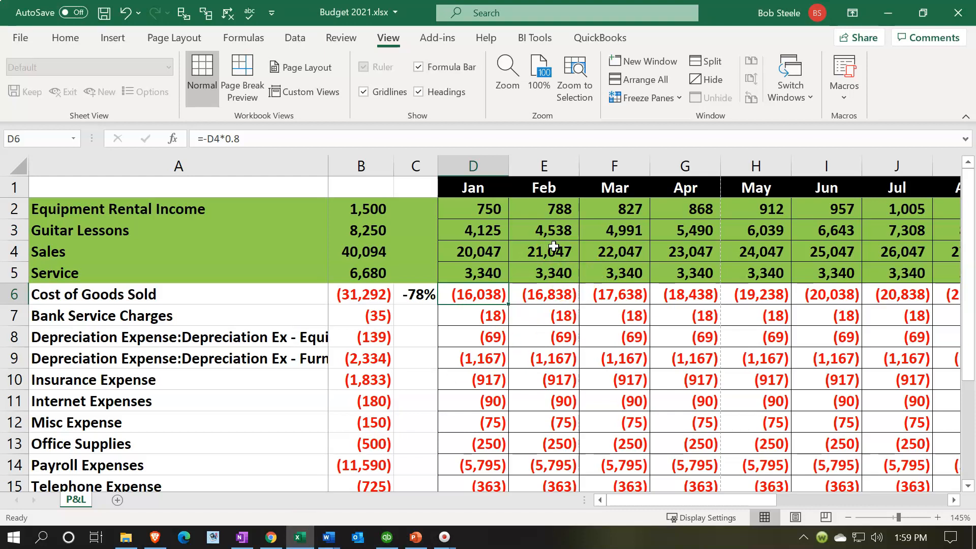
left_click(529, 290)
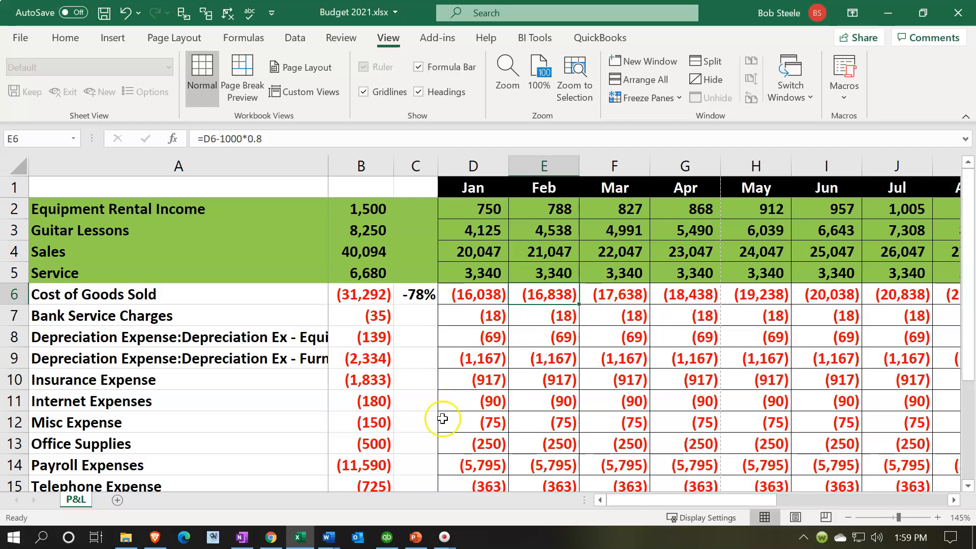
left_click(302, 540)
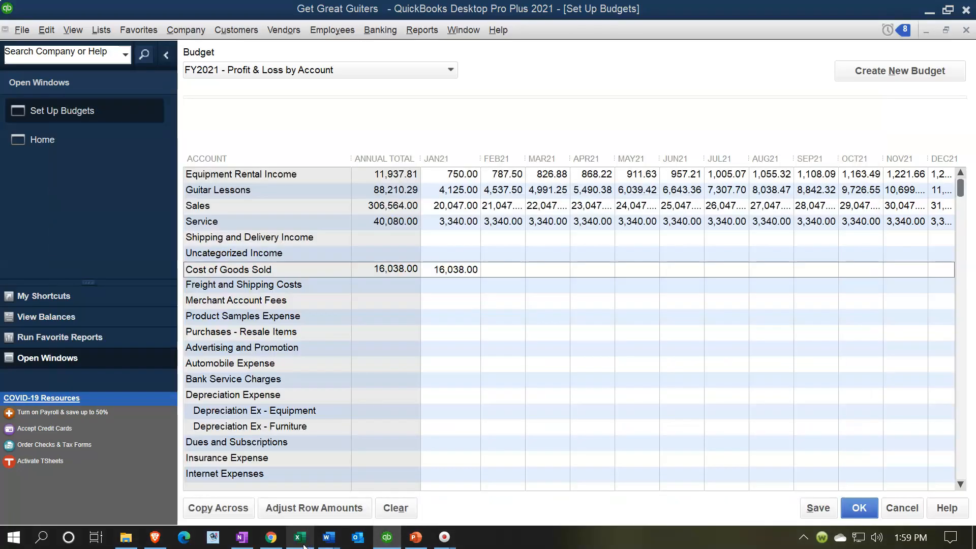
Increase each remaining monthly Cost of Goods Sold amount from the selected January column by 800.00 with compounding enabled.
left_click(458, 272)
left_click(334, 508)
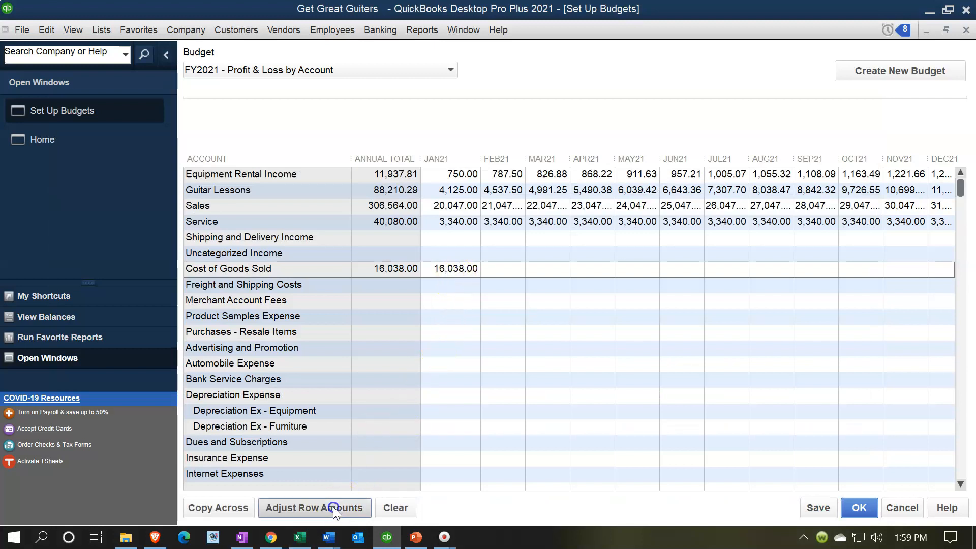
left_click_drag(535, 127, 629, 212)
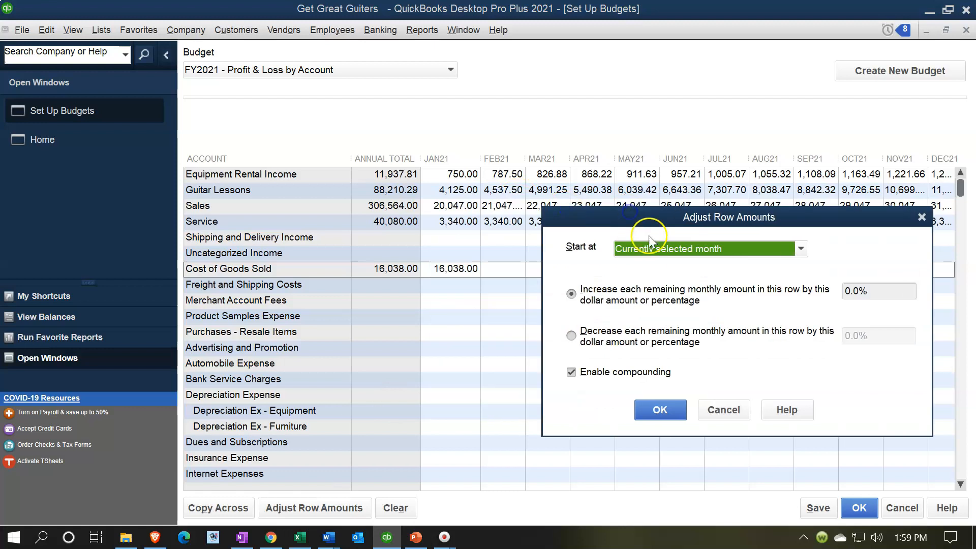
left_click_drag(871, 290, 785, 291)
type("8")
key("Tab")
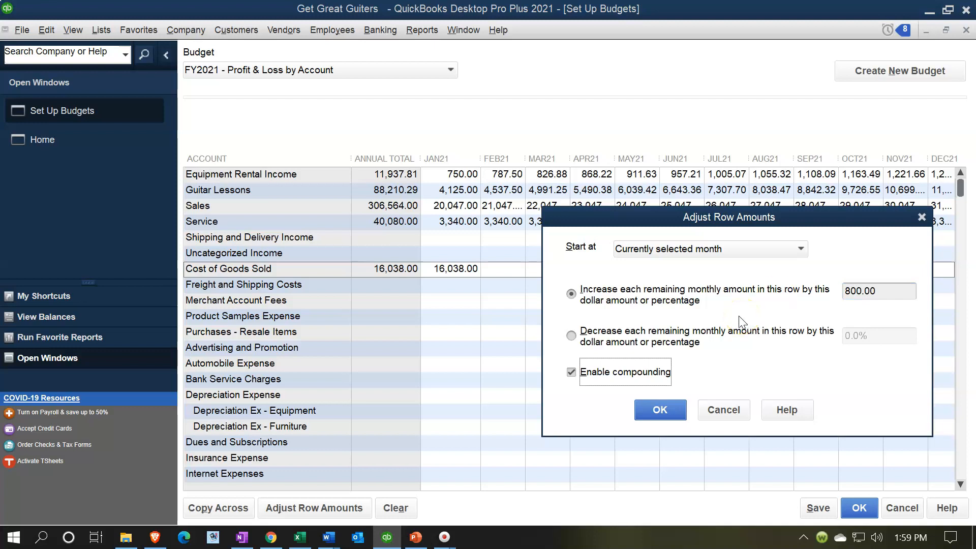
left_click(659, 409)
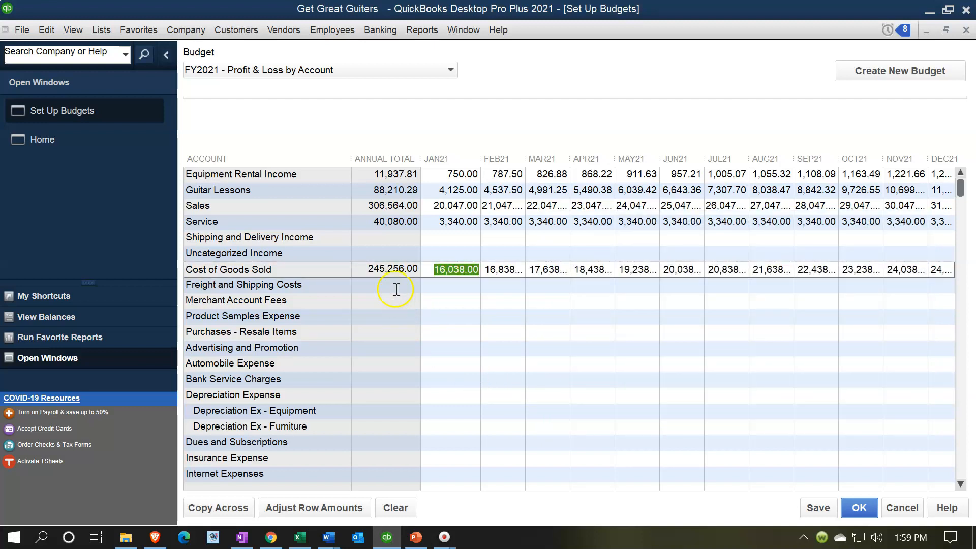
Switch to Excel and check the monthly Cost of Goods Sold amounts and formulas across row 6 through the Total column.
left_click(438, 292)
key("Right")
key("Right")
key("Right")
key("Right")
key("Right")
key("Right")
key("Right")
key("Right")
key("Right")
key("Right")
key("Right")
key("Right")
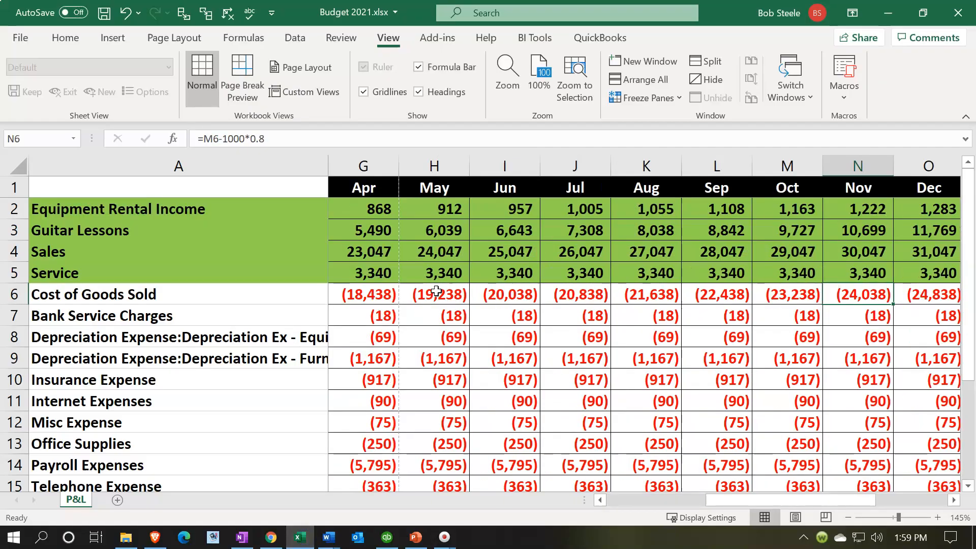
key("Left")
key("Left")
key("Left")
key("Left")
key("Left")
key("Left")
key("Left")
key("Left")
key("Left")
key("Left")
key("Left")
key("Left")
key("Left")
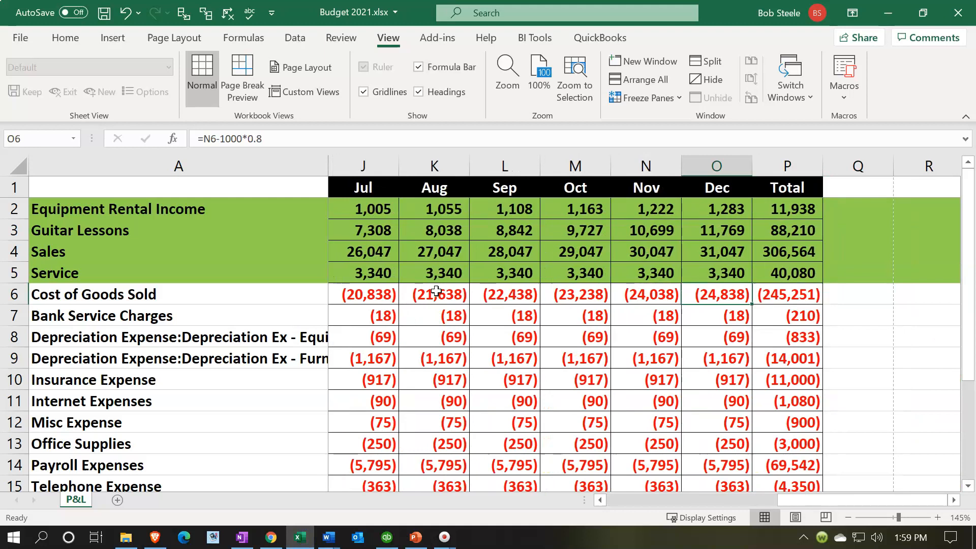
key("Left")
key("Right")
key("Right")
key("Right")
key("Right")
key("Right")
key("Right")
key("Right")
key("Right")
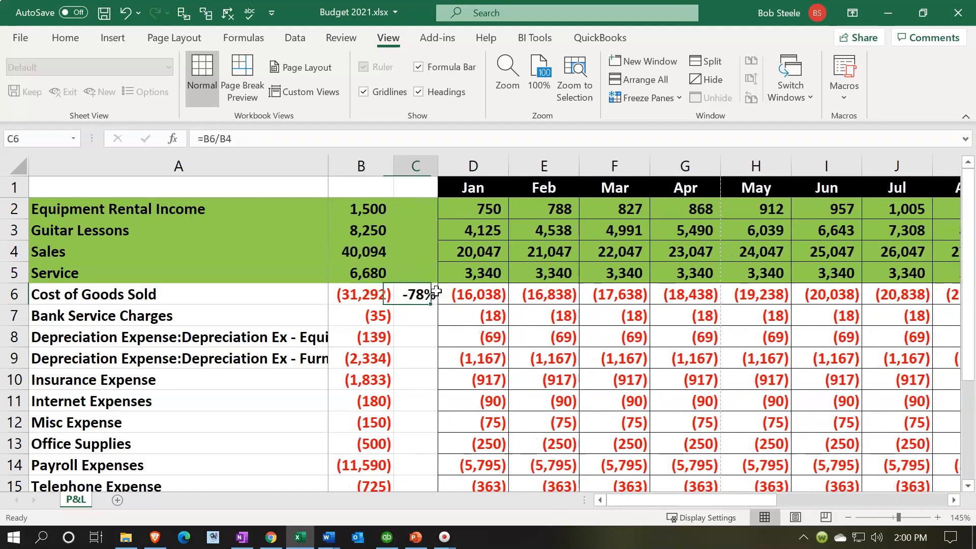
key("Right")
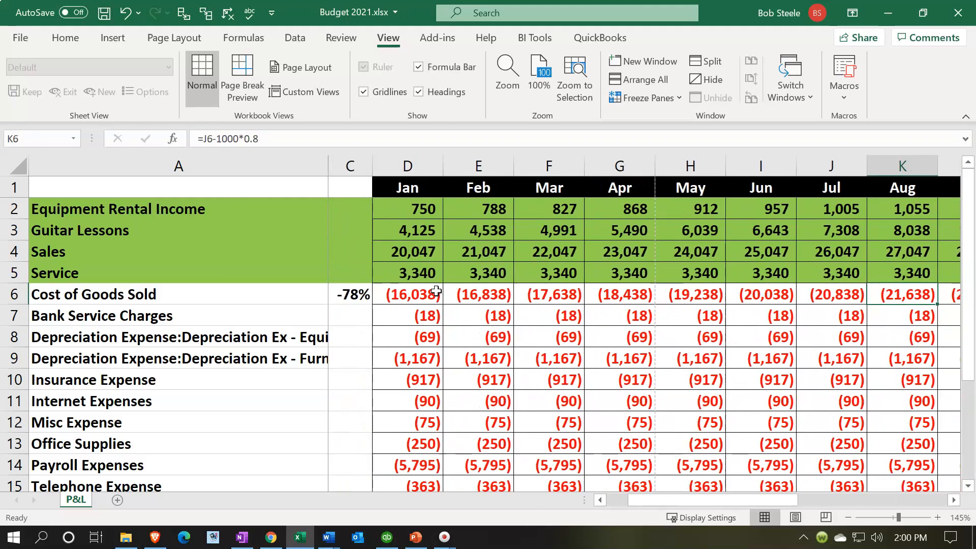
Mark the Cost of Goods Sold row as entered by filling row 6 with light green, and select January's Bank Service Charges.
left_click(14, 295)
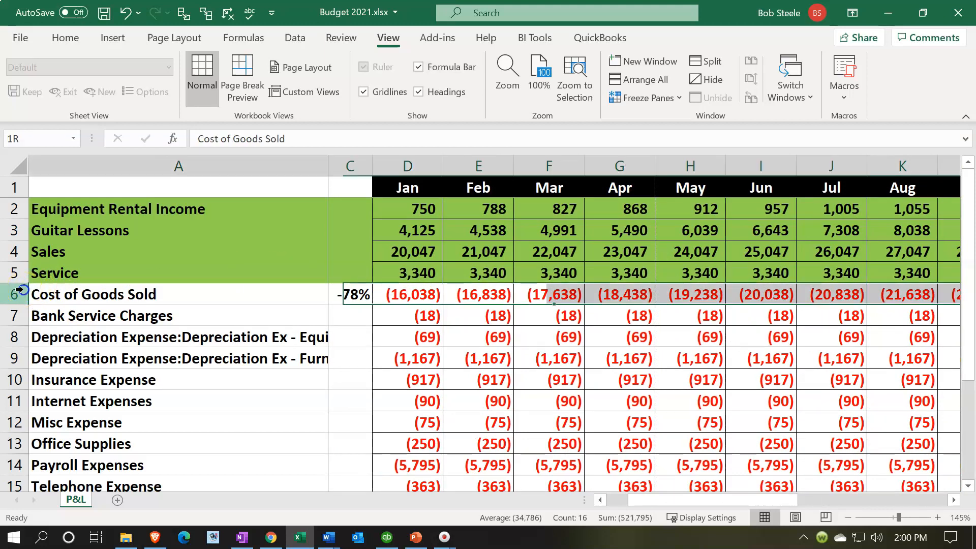
right_click(183, 293)
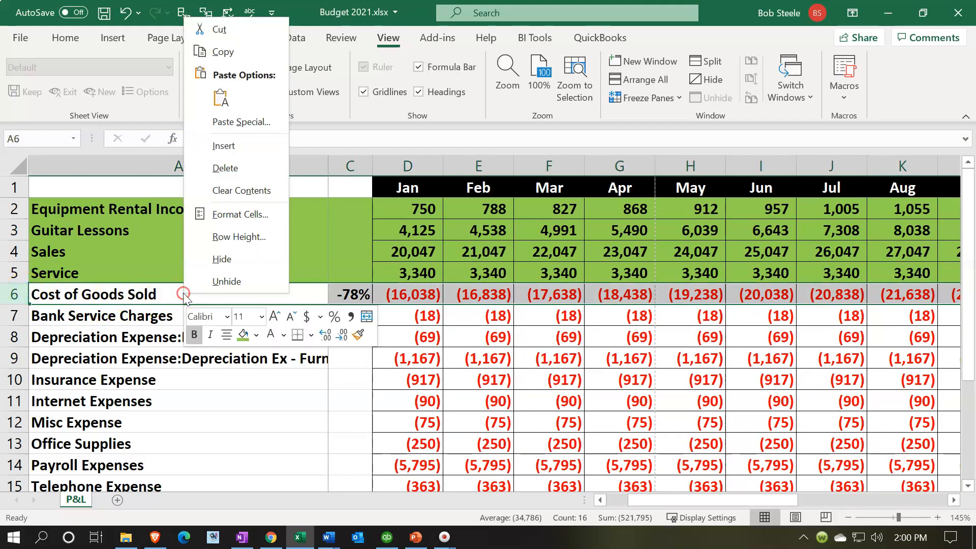
left_click(239, 335)
left_click(447, 316)
left_click(433, 320)
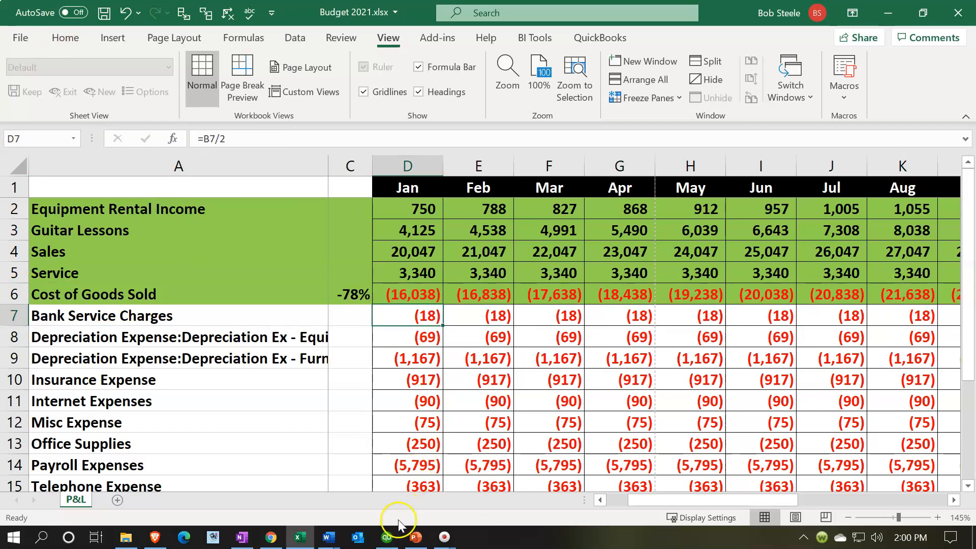
Switch to QuickBooks, open the Chart of Accounts and examine its income, cost of goods sold and expense accounts.
left_click(388, 537)
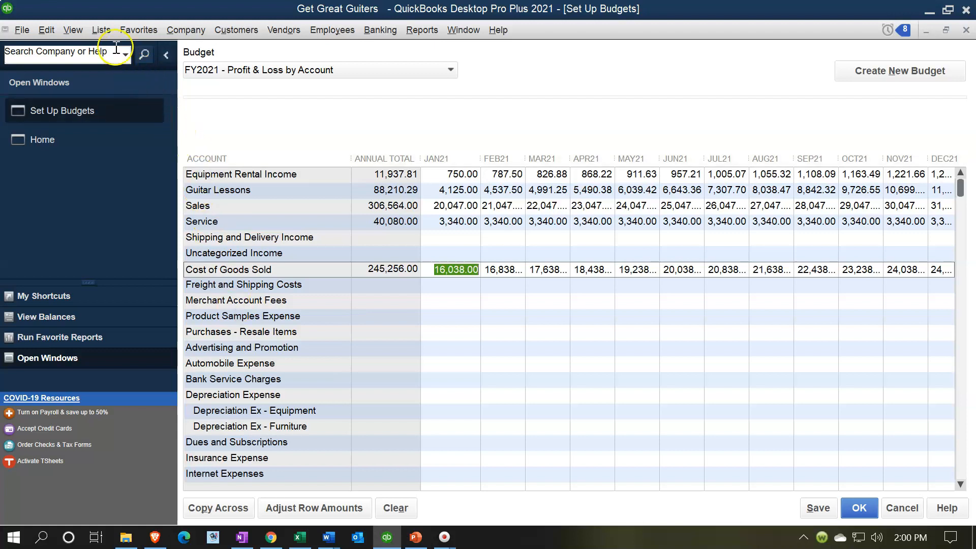
left_click(93, 34)
left_click(100, 45)
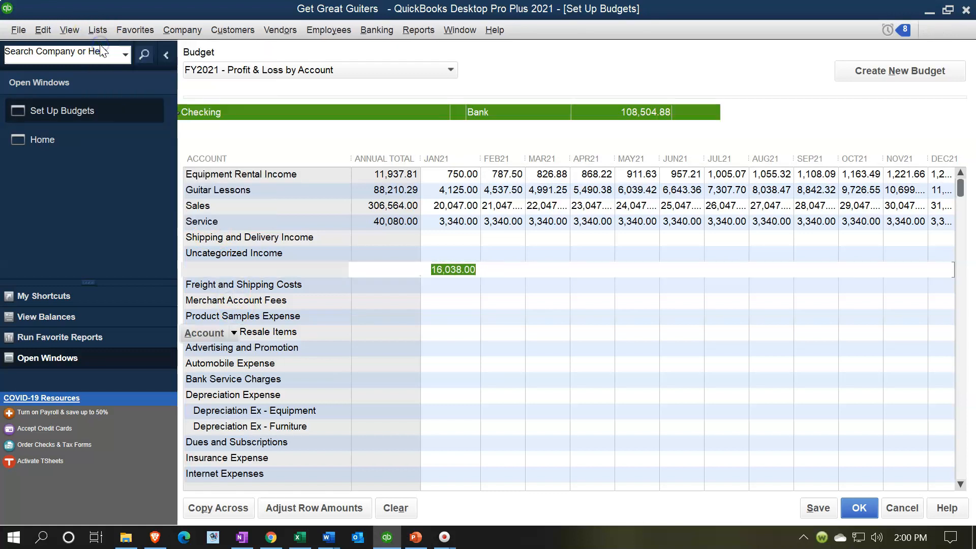
scroll(468, 331, "down", 9)
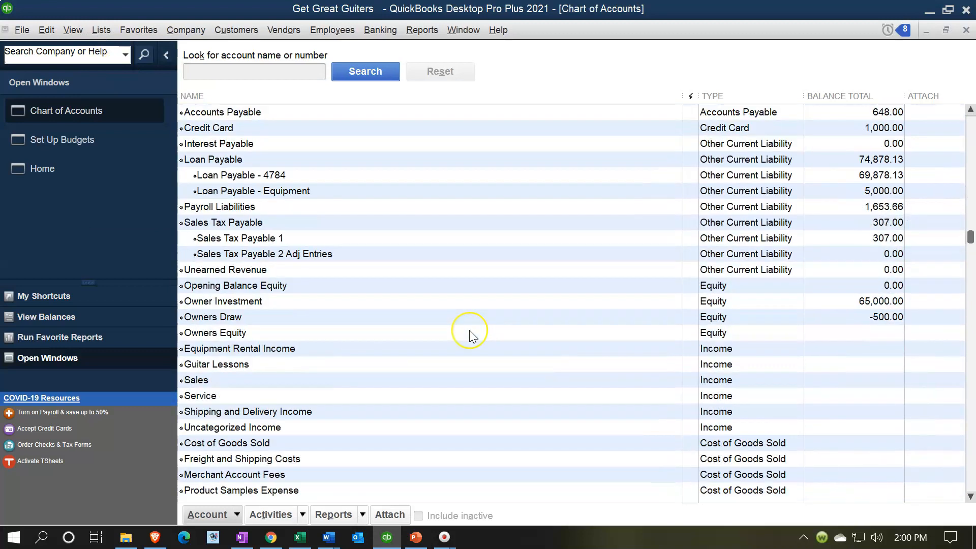
scroll(469, 330, "down", 2)
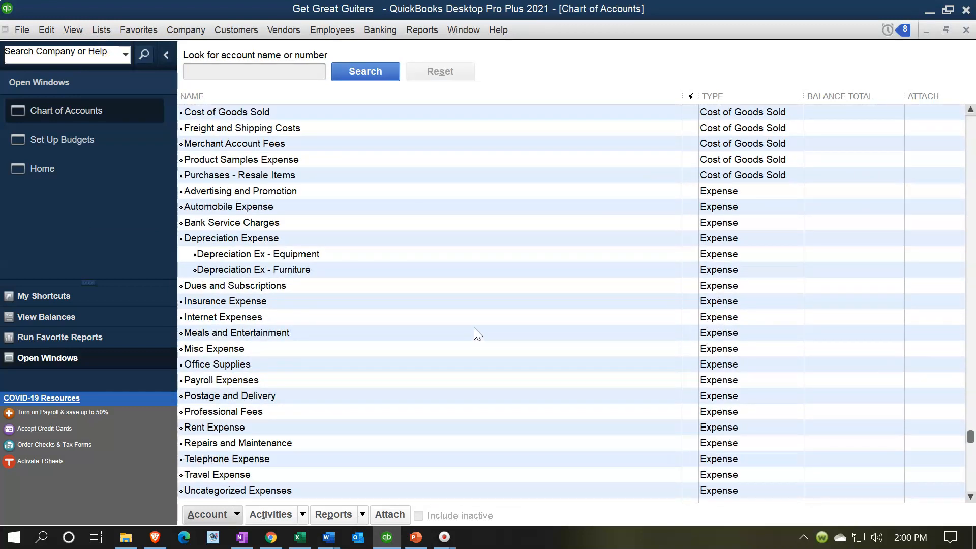
Open the Internet Expenses account for editing to view its settings, and return to the budget without changing it.
left_click(453, 319)
right_click(452, 318)
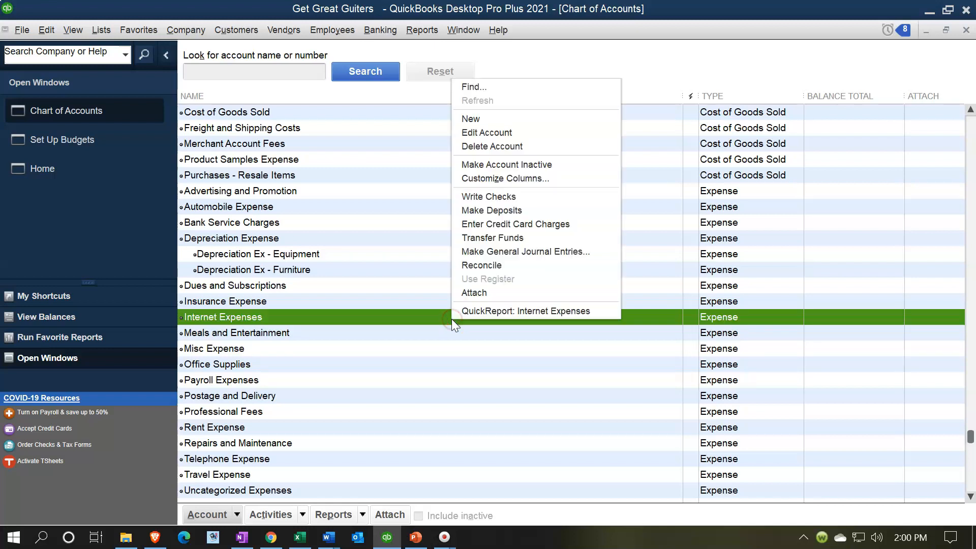
left_click(503, 134)
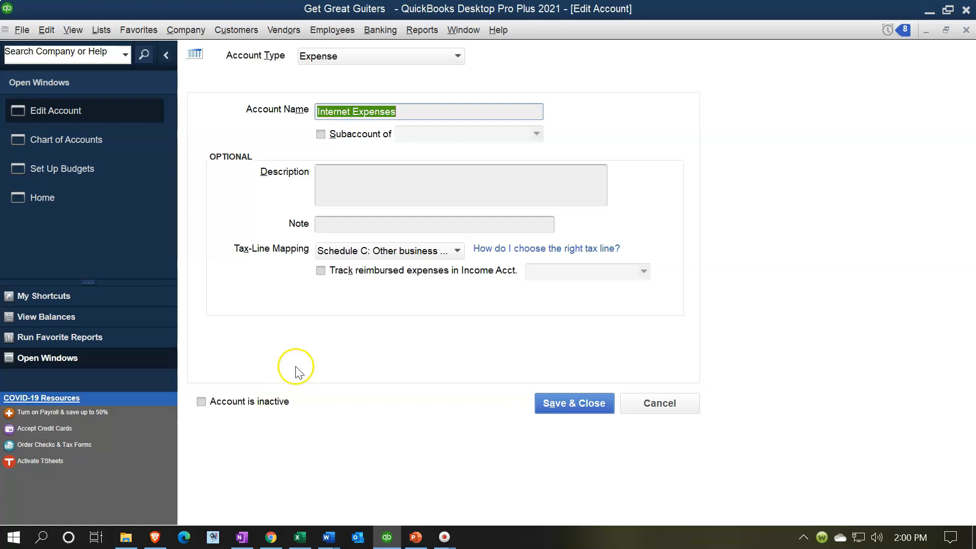
left_click(967, 31)
left_click(967, 31)
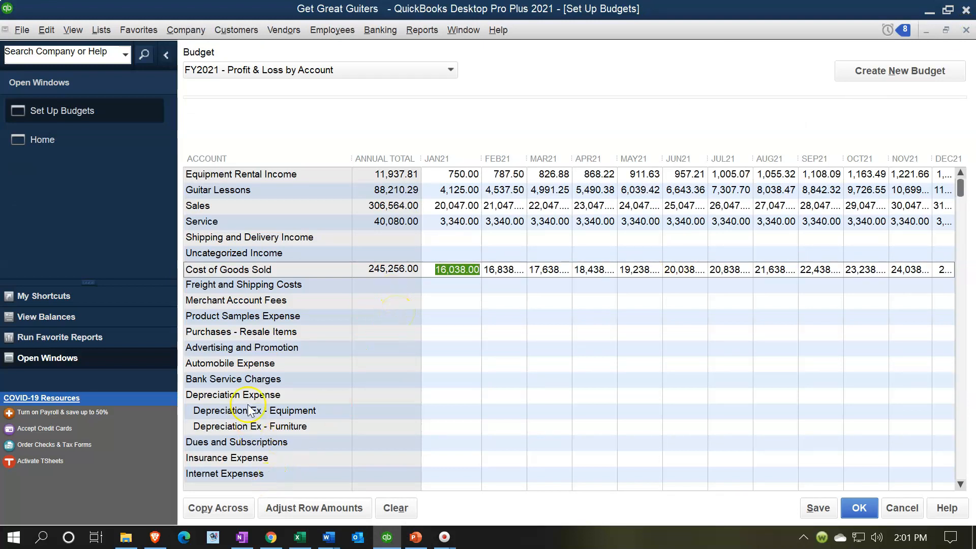
Enter Excel's January amount of 18 as the JAN21 budget for Bank Service Charges and copy it across all months.
left_click(436, 378)
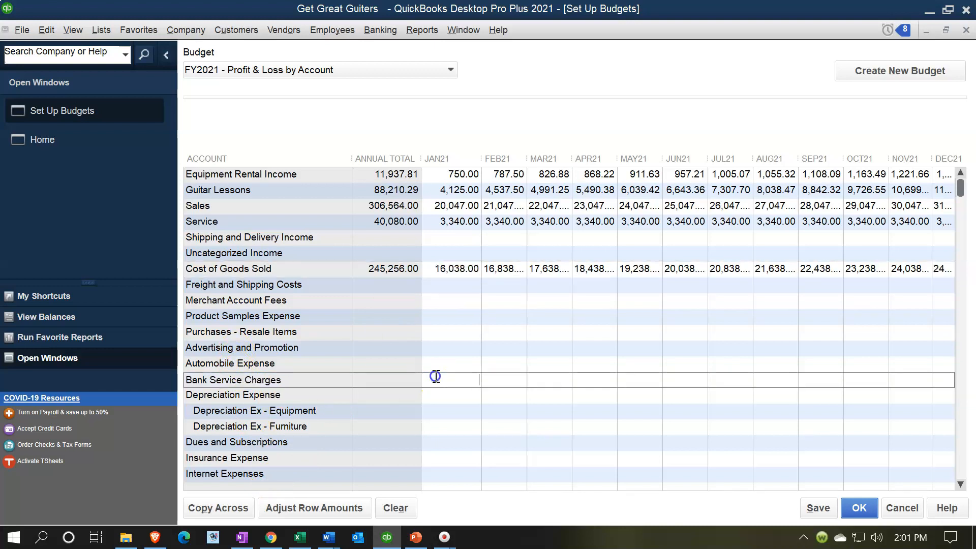
left_click(298, 538)
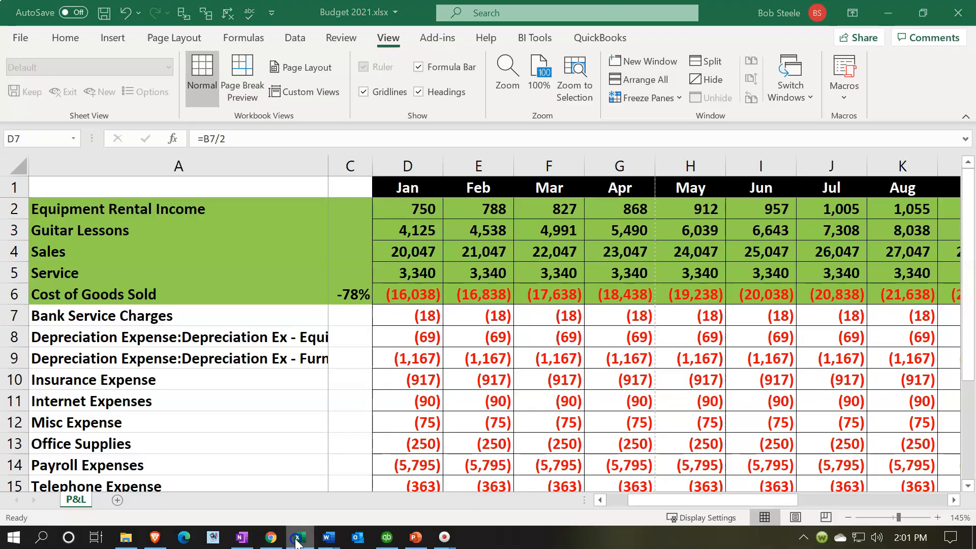
left_click(297, 540)
left_click(466, 382)
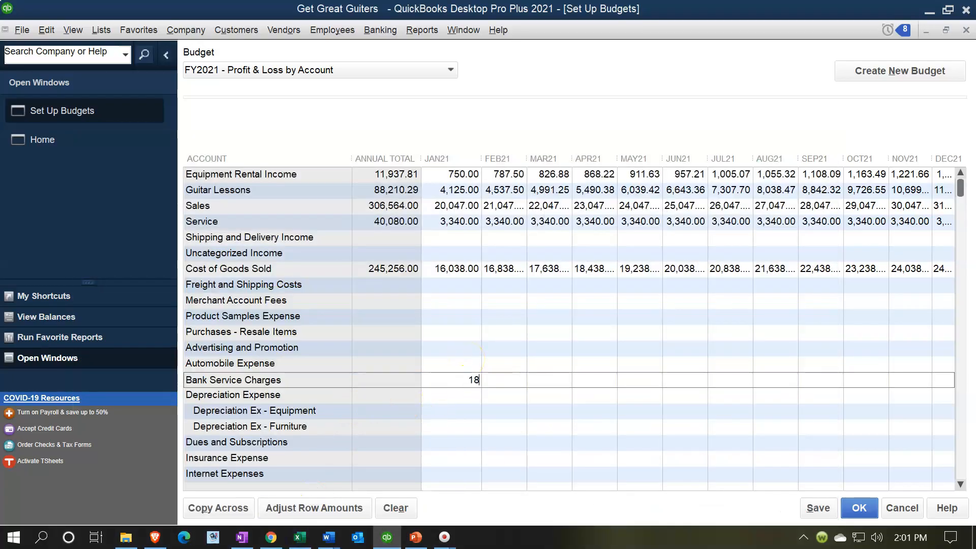
left_click(219, 508)
scroll(470, 347, "down", 2)
scroll(469, 347, "down", 1)
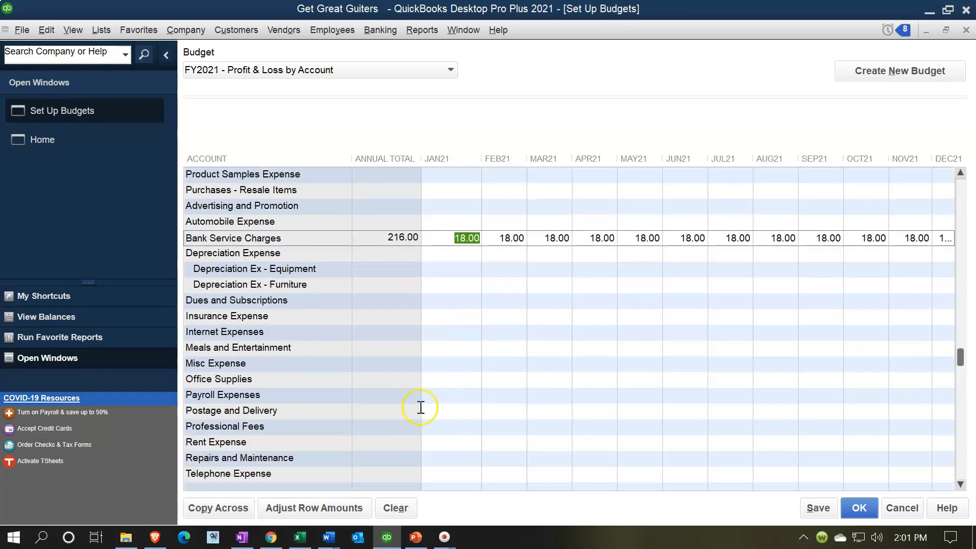
Mark Bank Service Charges as entered in Excel by filling row 7 with light green, and select January's equipment depreciation.
left_click(305, 539)
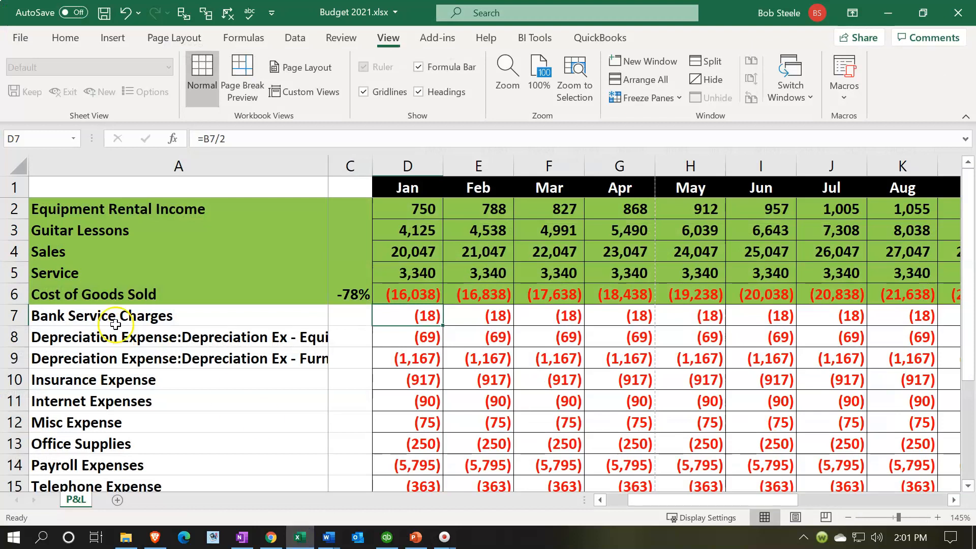
left_click(23, 317)
right_click(70, 318)
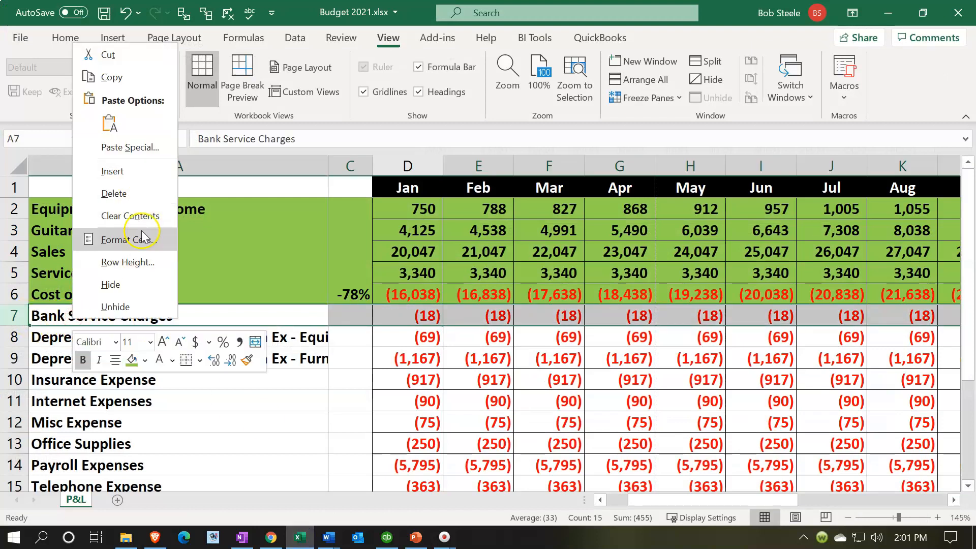
left_click(130, 360)
left_click(429, 338)
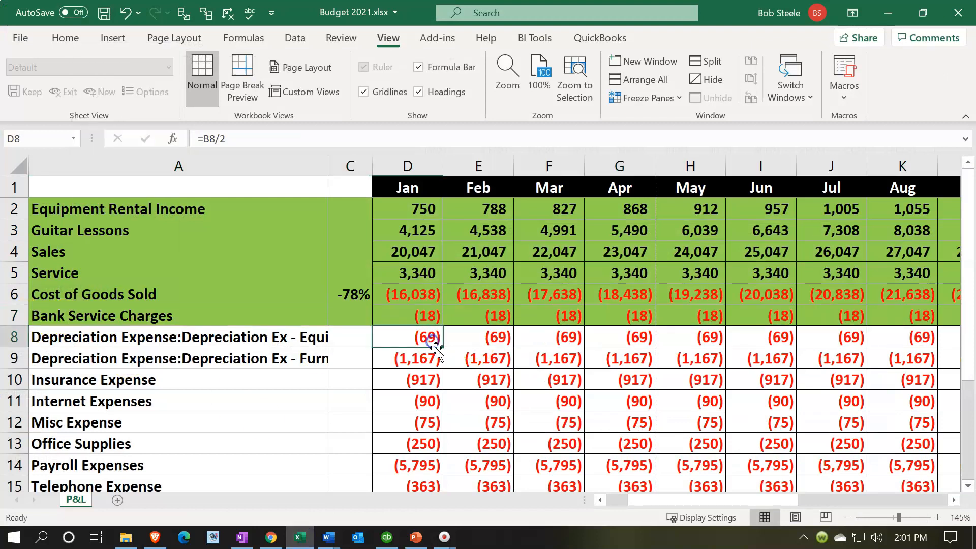
In the QuickBooks budget, enter 69 as the JAN21 amount for Depreciation Ex - Equipment and copy it across all months.
left_click(300, 536)
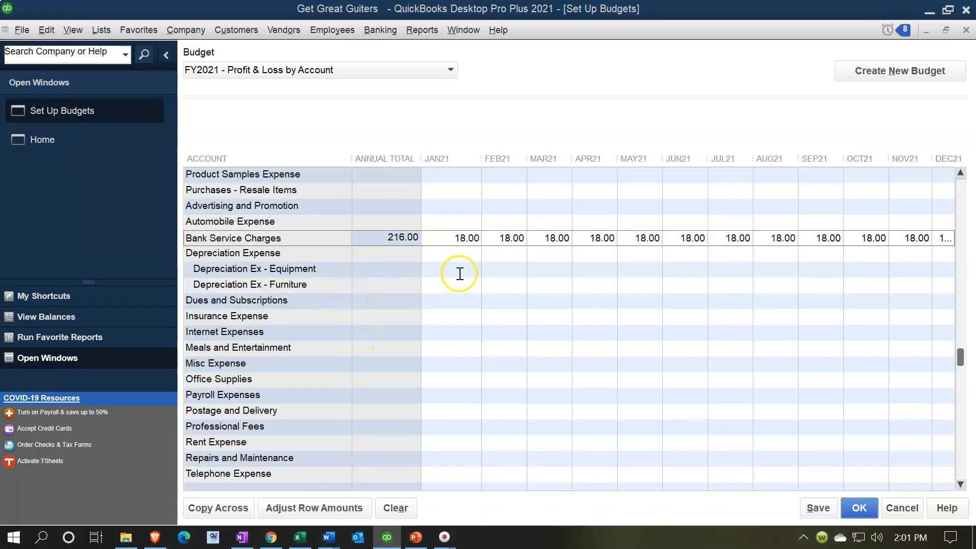
left_click(459, 274)
left_click(301, 538)
key("ctrl+c")
left_click(299, 537)
left_click(468, 275)
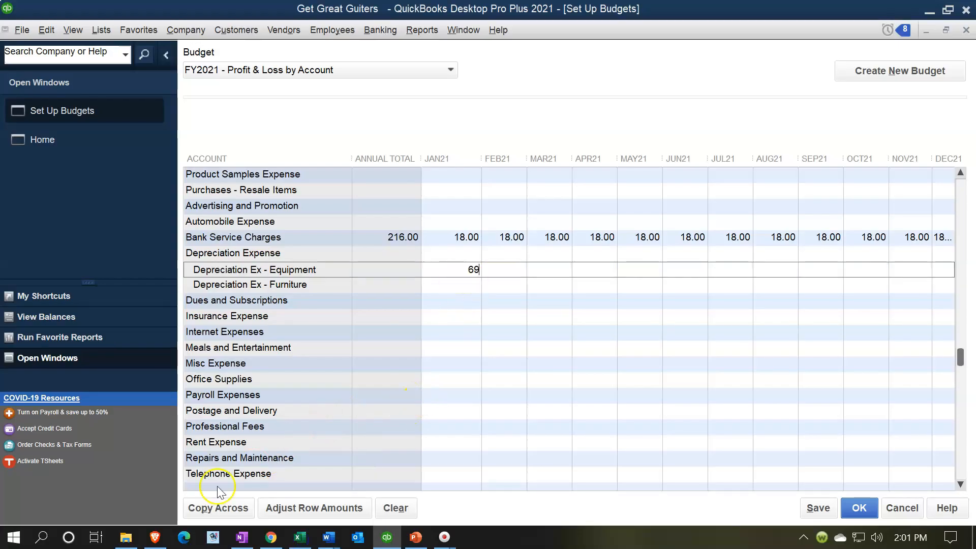
left_click(214, 508)
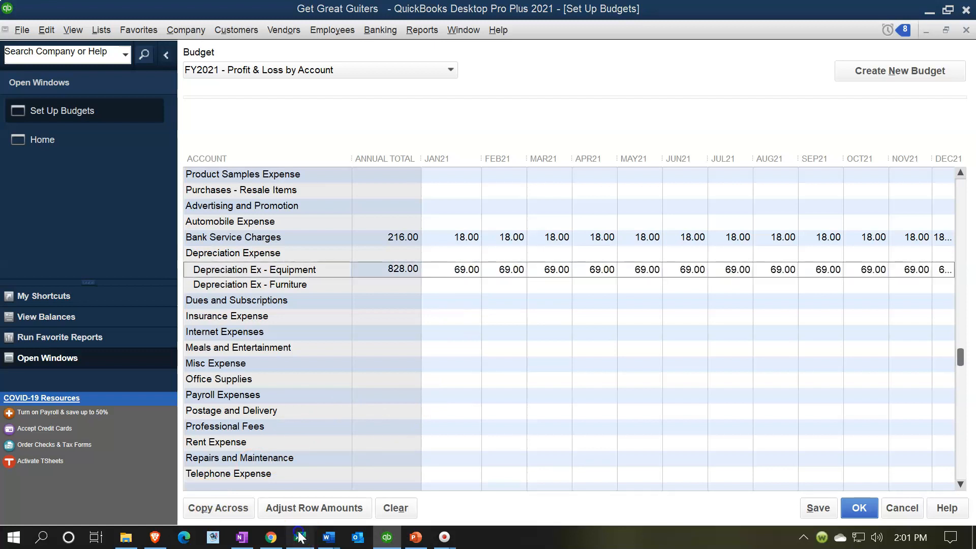
Mark equipment depreciation as entered in Excel by filling row 8 with light green, and select January's furniture depreciation.
left_click(300, 537)
left_click(14, 337)
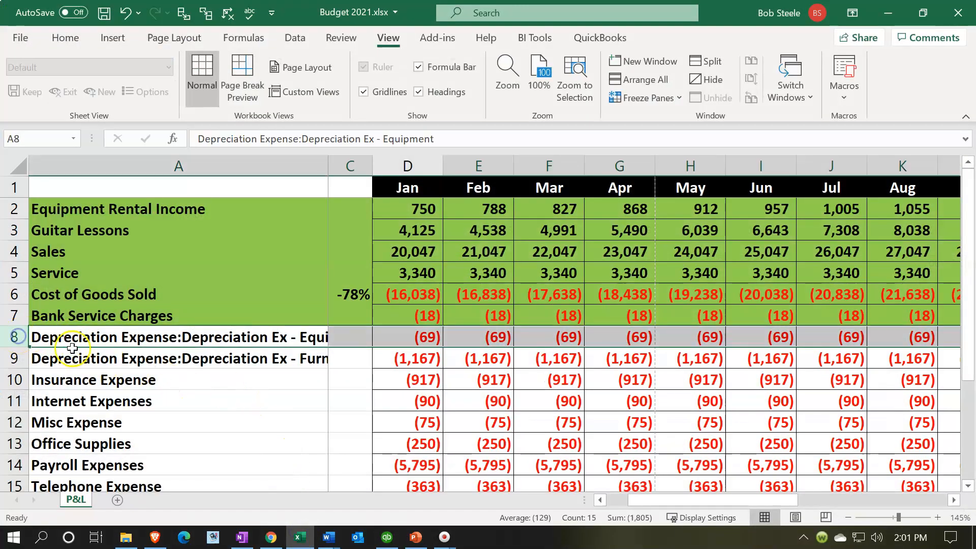
right_click(81, 341)
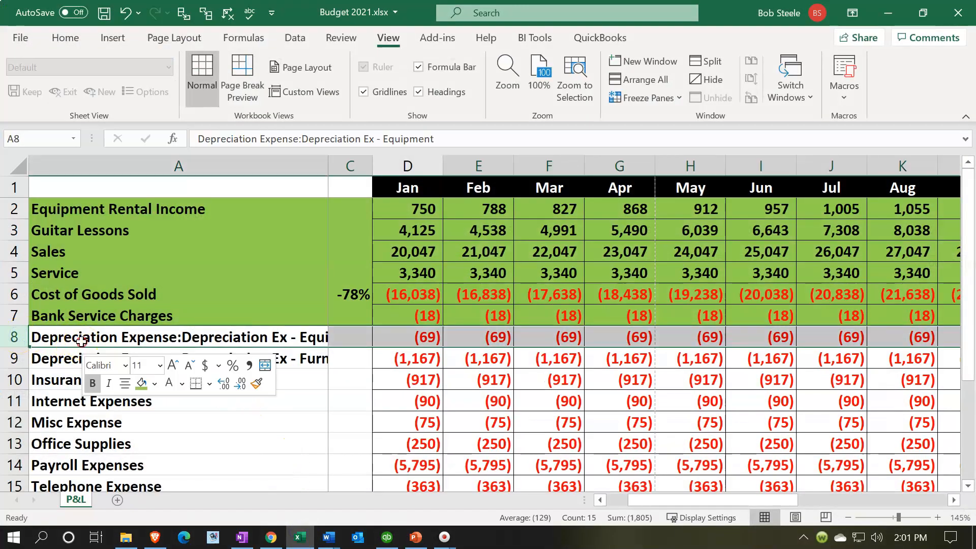
left_click(141, 384)
left_click(431, 360)
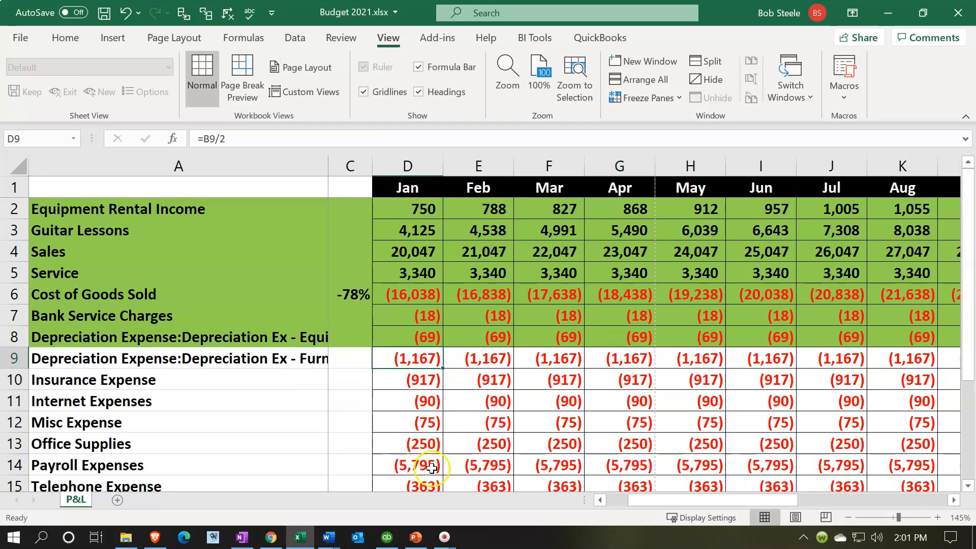
In QuickBooks, budget 1167 for Depreciation Ex - Furniture in JAN21, copy it across all months, and return to Excel.
left_click(300, 536)
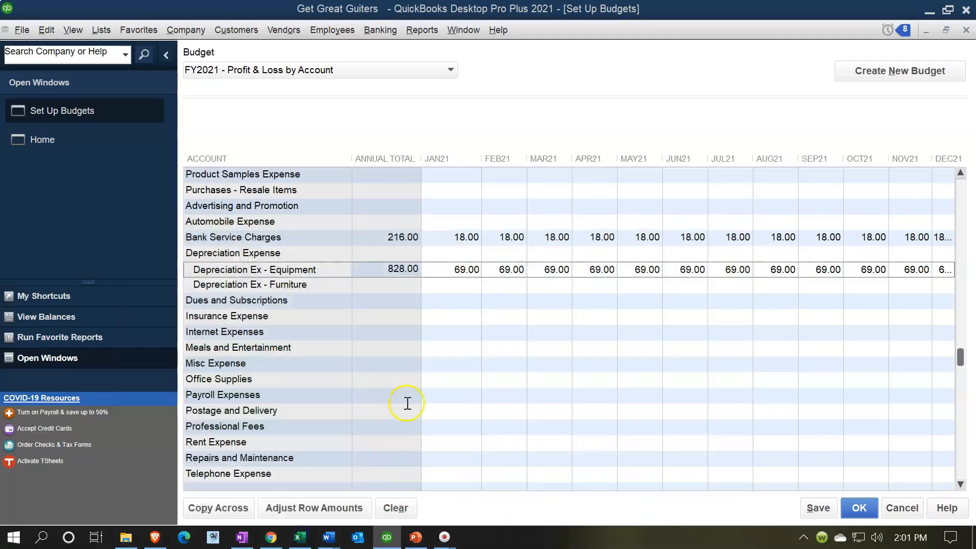
left_click(445, 289)
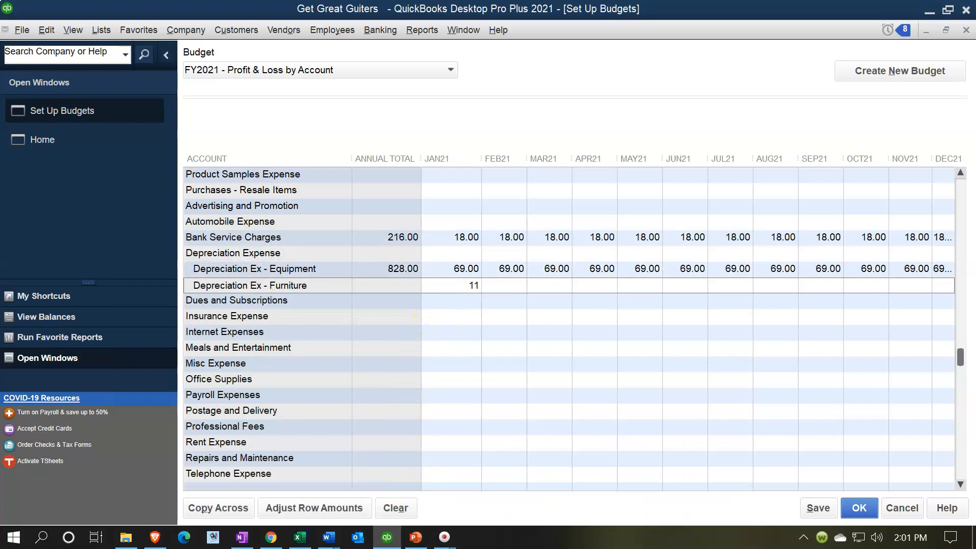
type("1167")
left_click(218, 508)
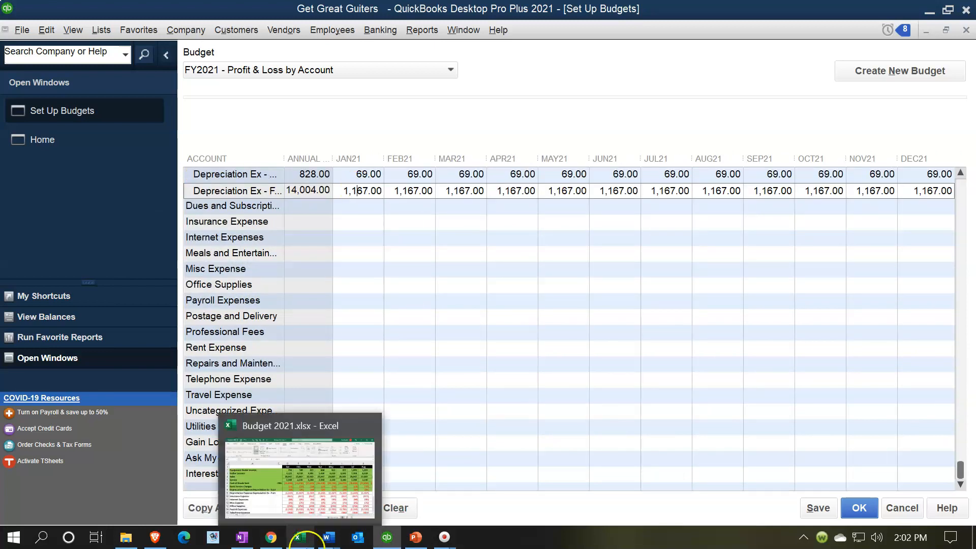
left_click(305, 539)
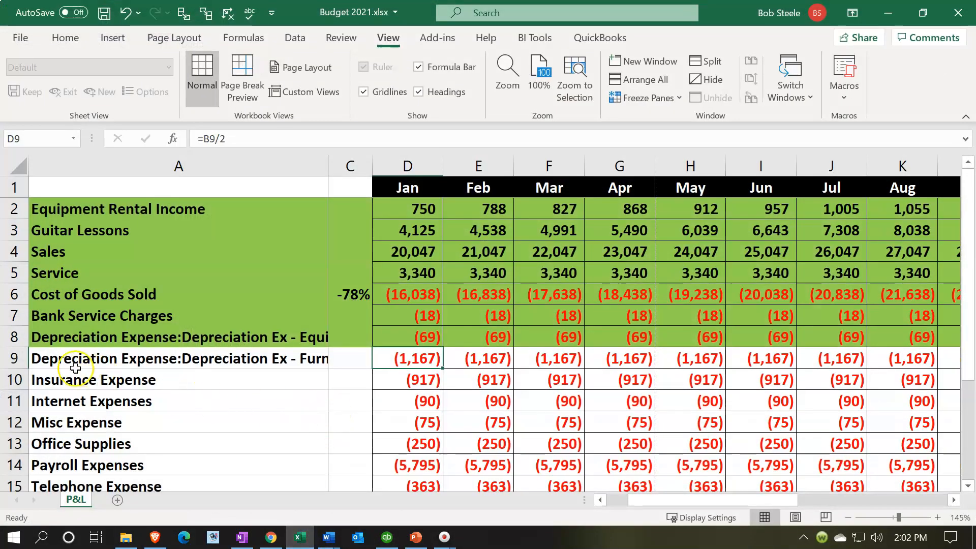
Mark furniture depreciation as entered in Excel by filling row 9 with light green, and select January's Insurance Expense.
left_click(16, 358)
right_click(71, 355)
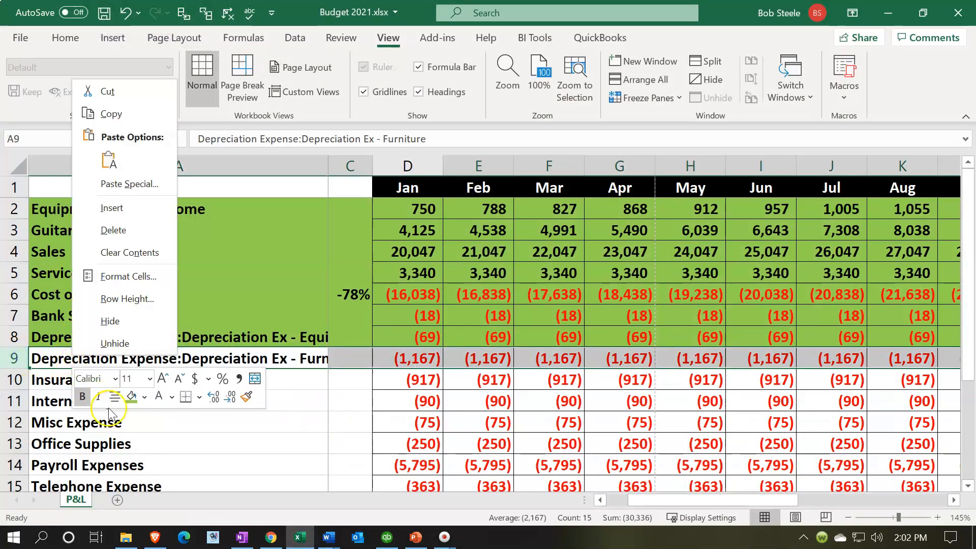
left_click(129, 396)
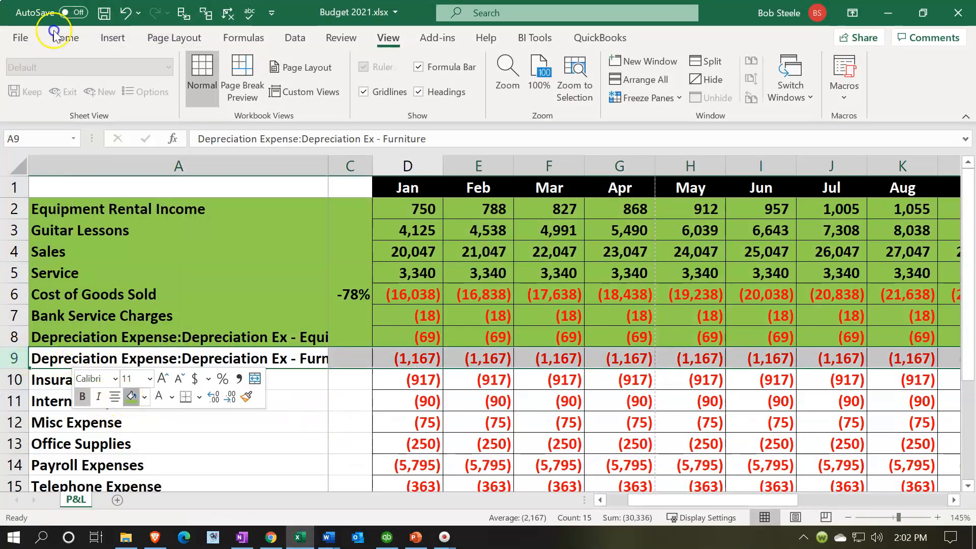
left_click(130, 398)
left_click(188, 450)
left_click(279, 399)
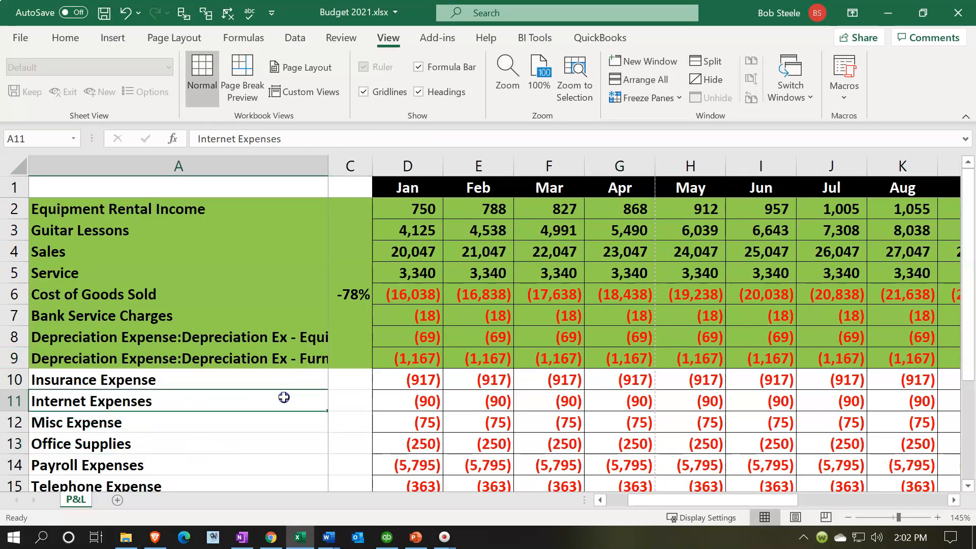
scroll(283, 396, "down", 1)
left_click(398, 318)
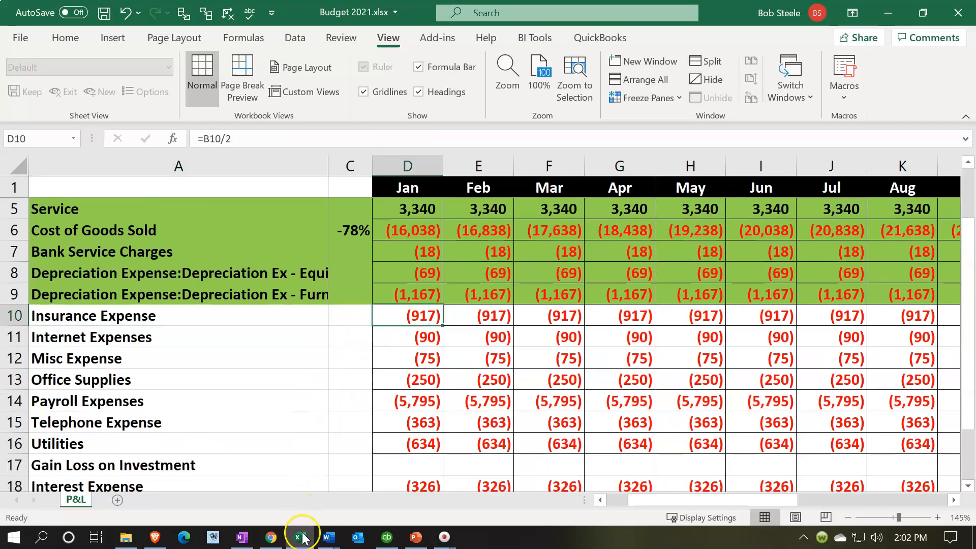
In the QuickBooks budget, enter 917 for Insurance Expense in JAN21, copy it across all months, and return to Excel.
left_click(387, 537)
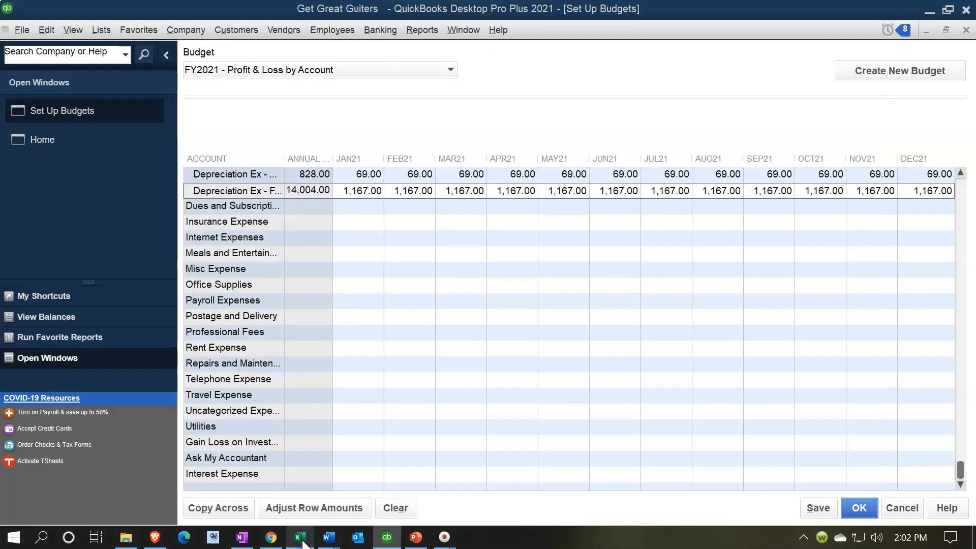
left_click(331, 226)
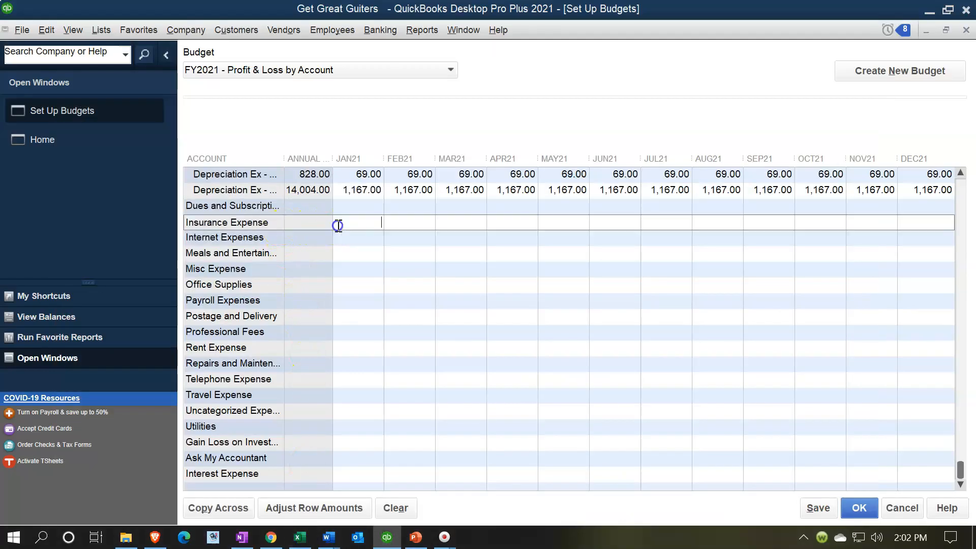
left_click(300, 538)
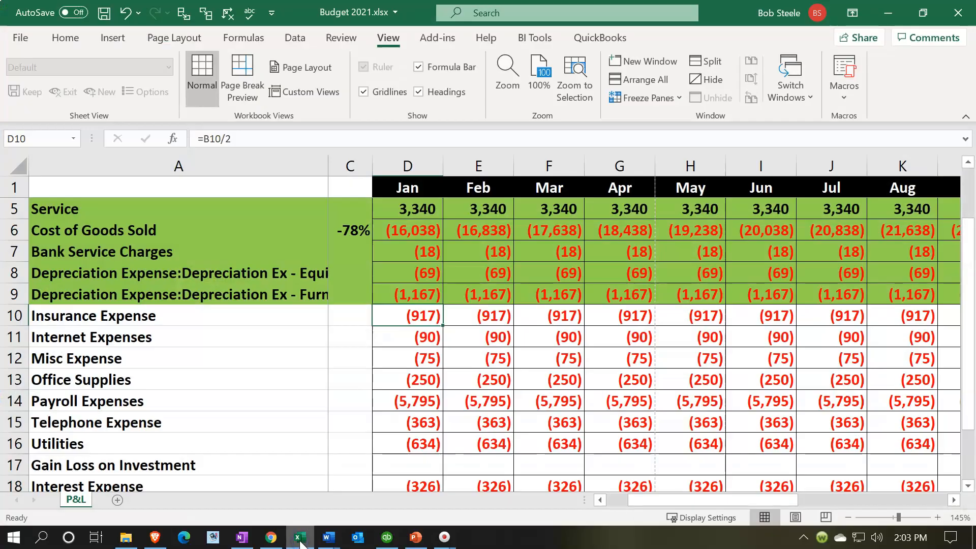
left_click(300, 540)
left_click(367, 224)
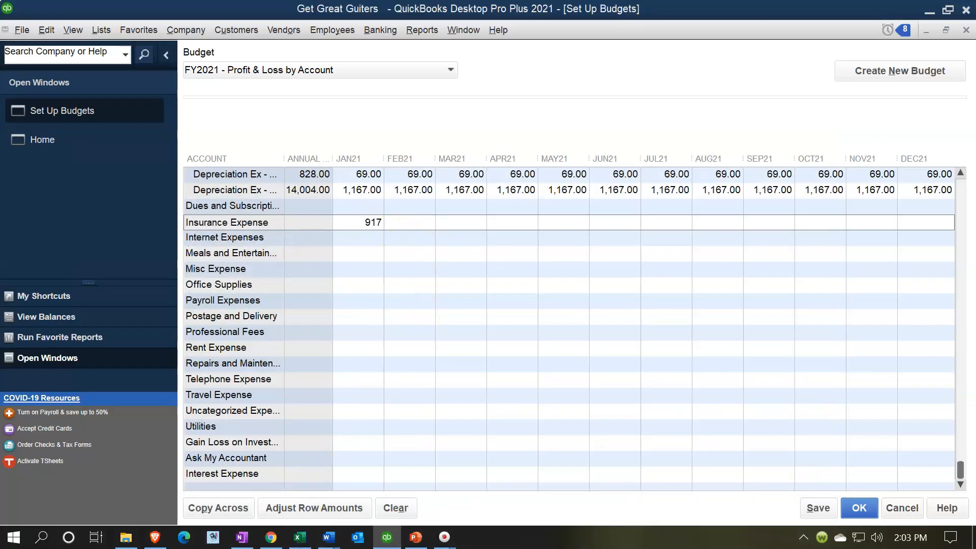
left_click(252, 500)
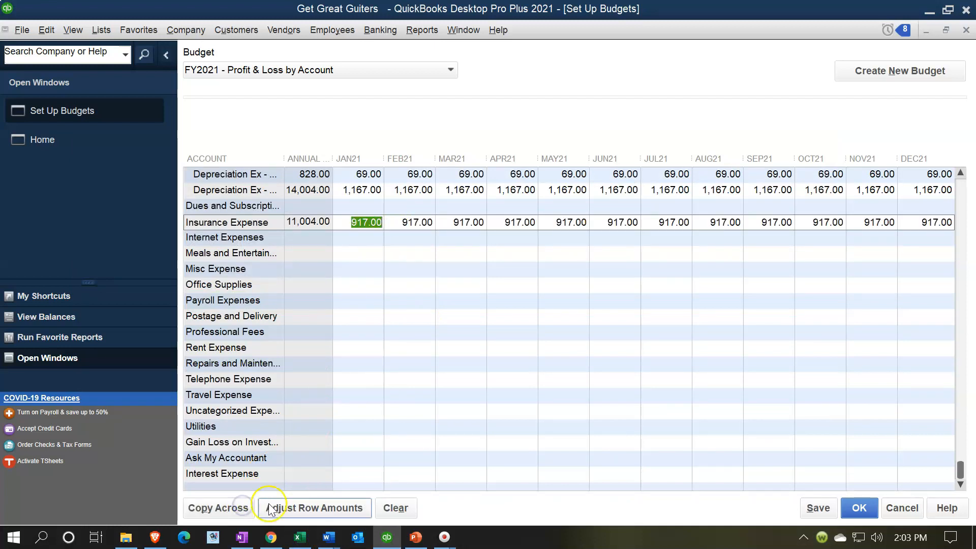
left_click(298, 539)
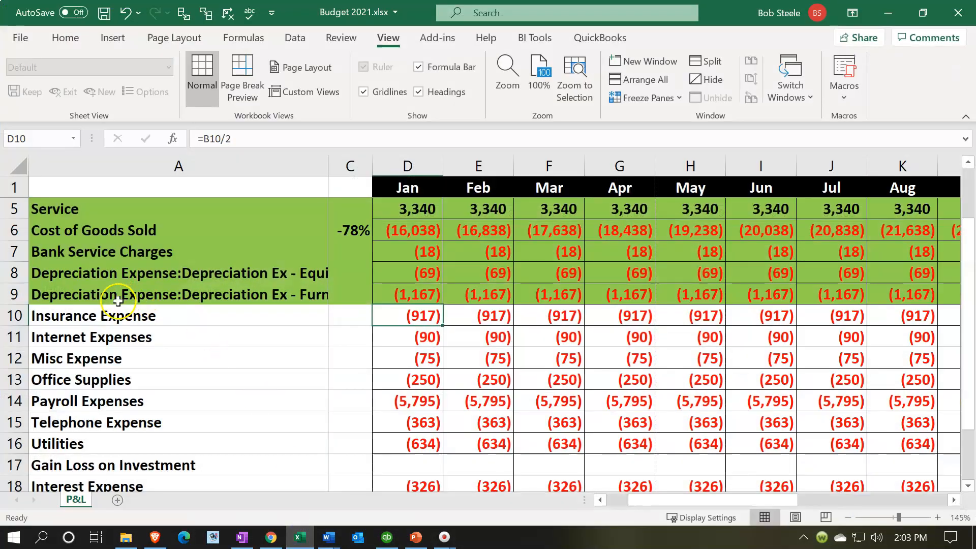
Mark Insurance Expense as entered in Excel by filling row 10 with light green, and select January's Internet Expenses.
left_click(21, 316)
right_click(92, 316)
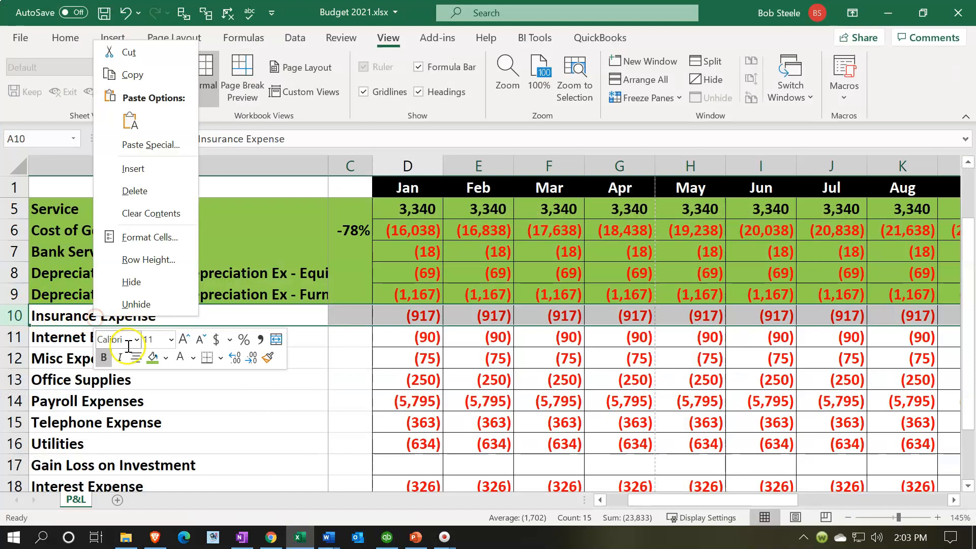
left_click(151, 357)
left_click(166, 438)
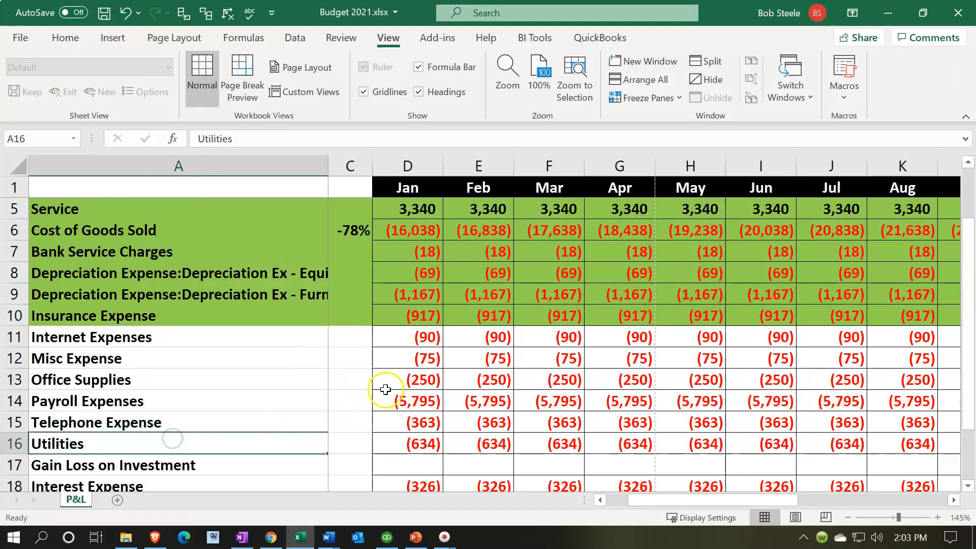
left_click(420, 329)
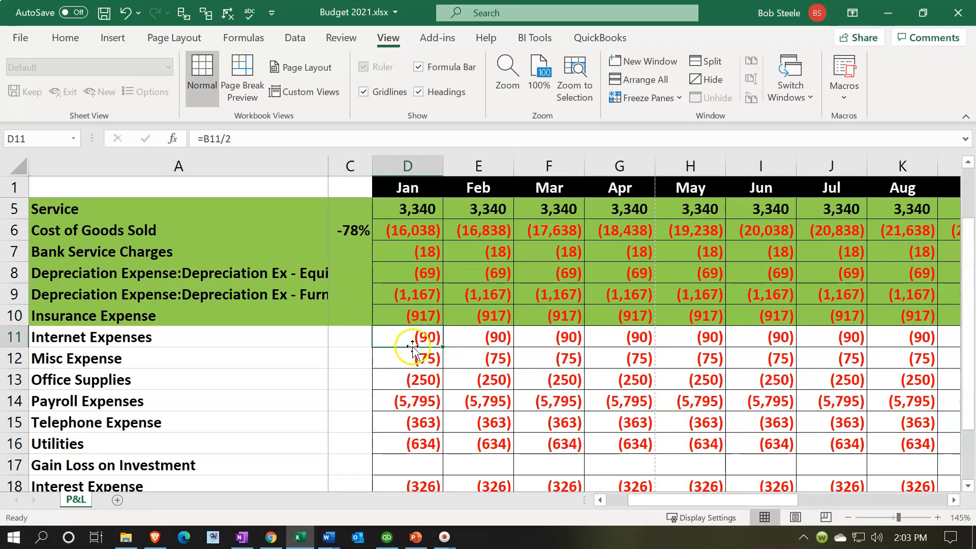
In QuickBooks, budget 90 for Internet Expenses in JAN21, copy it across all months, and return to Excel.
left_click(302, 537)
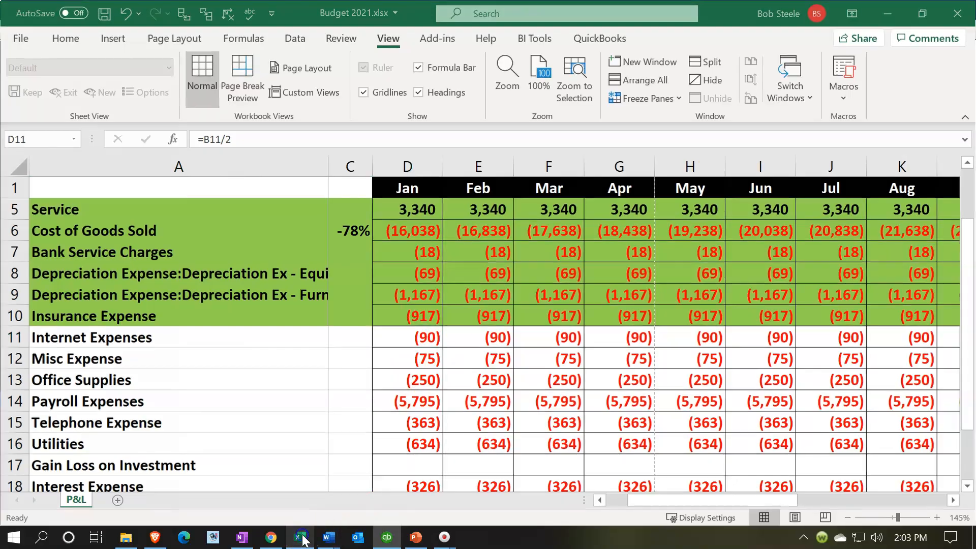
left_click(353, 237)
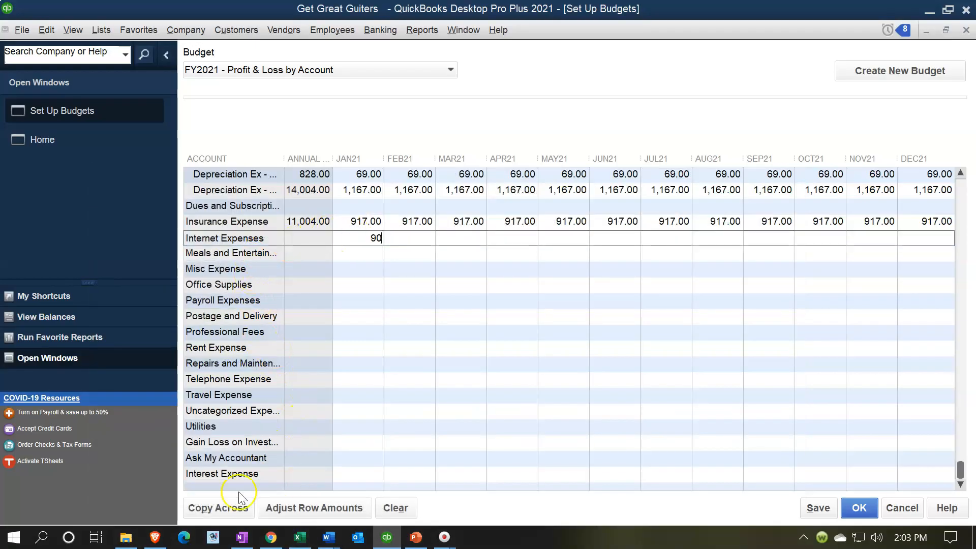
left_click(227, 507)
left_click(303, 538)
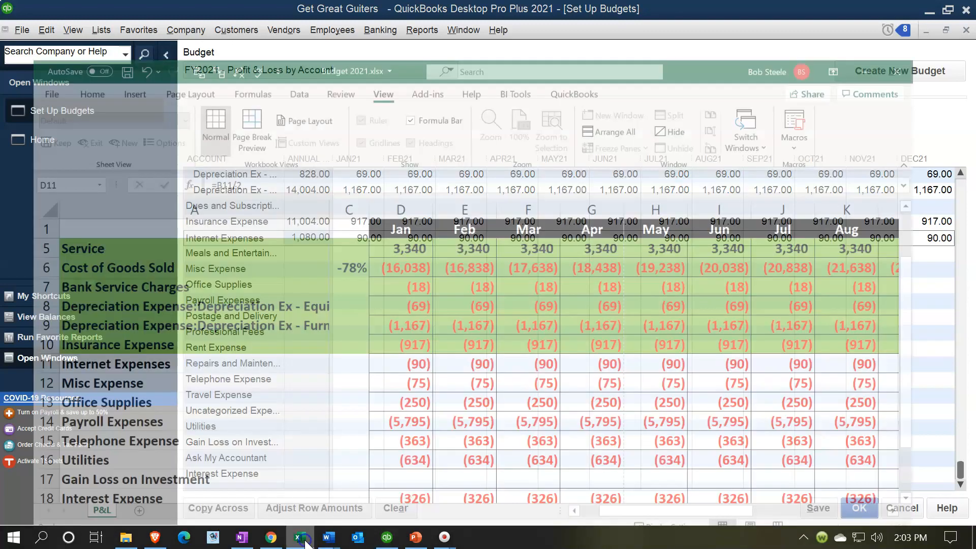
Mark Internet Expenses as entered in Excel by filling row 11 with light green, and select January's Misc Expense.
left_click(13, 337)
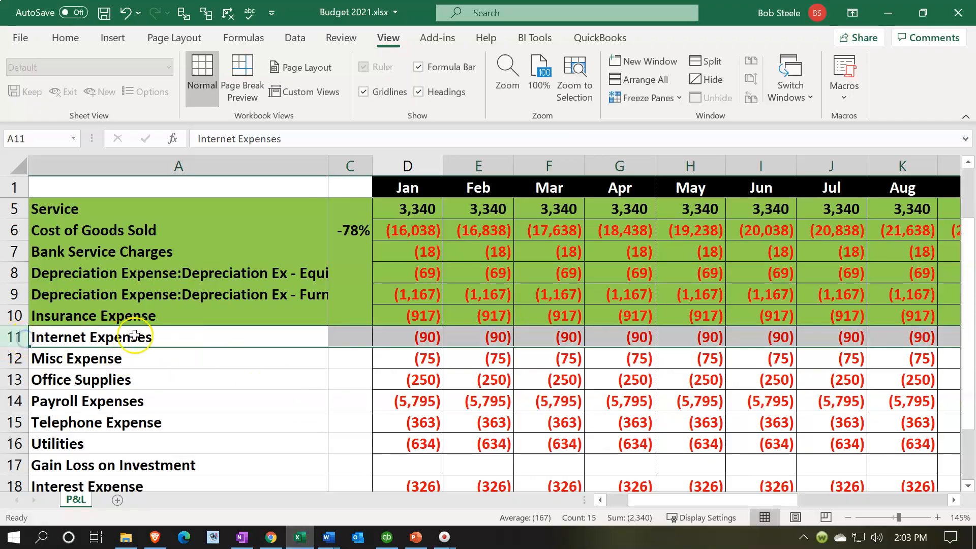
right_click(135, 336)
left_click(192, 376)
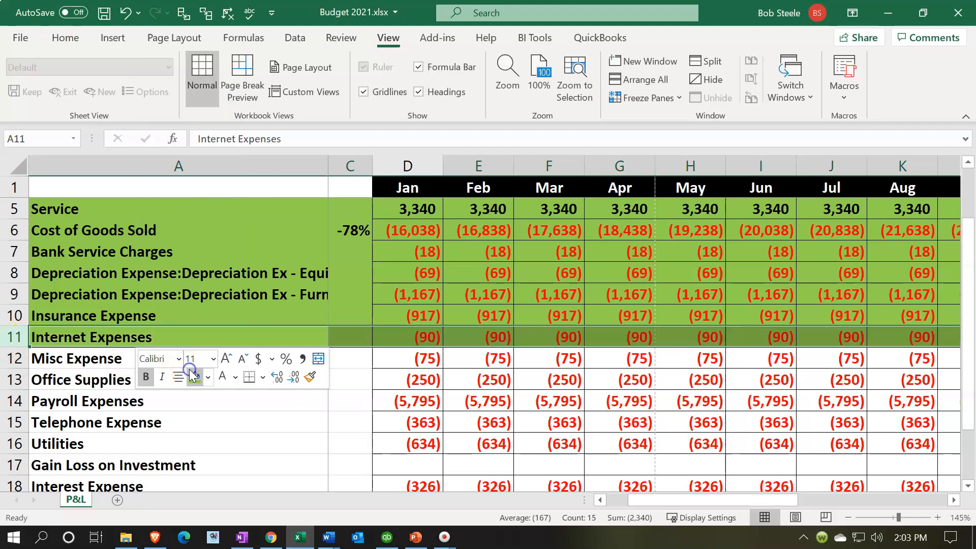
left_click(425, 359)
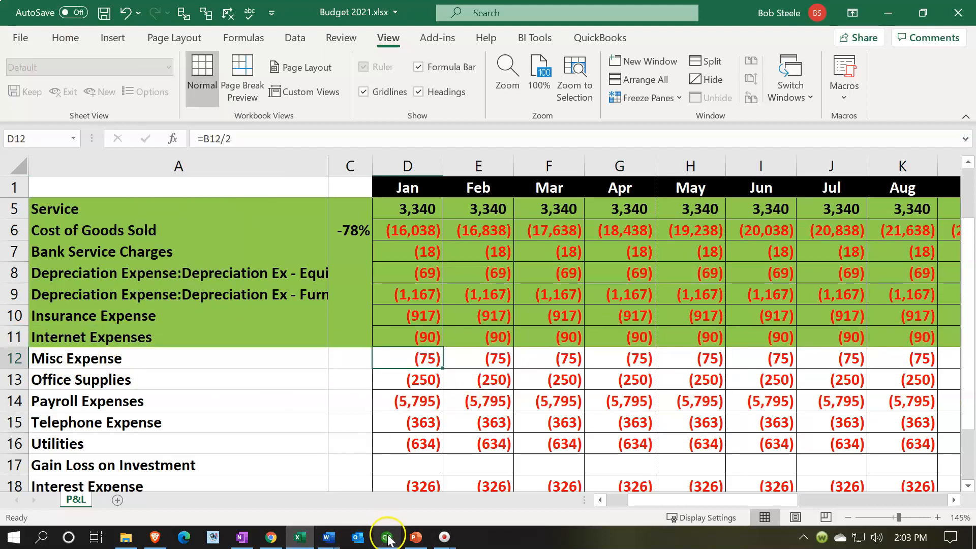
In the QuickBooks budget, enter 75 for Misc Expense in JAN21, copy it across all months, and return to Excel.
left_click(300, 537)
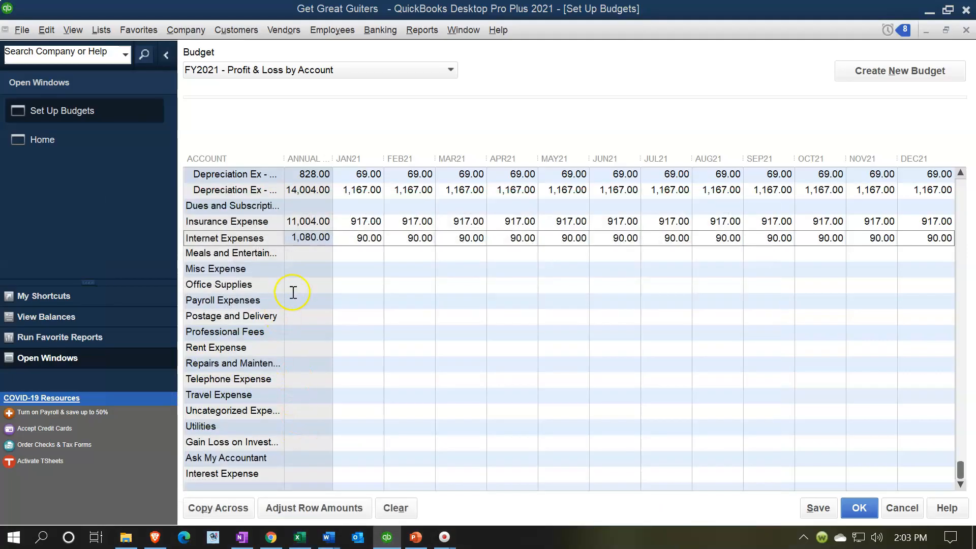
left_click(362, 271)
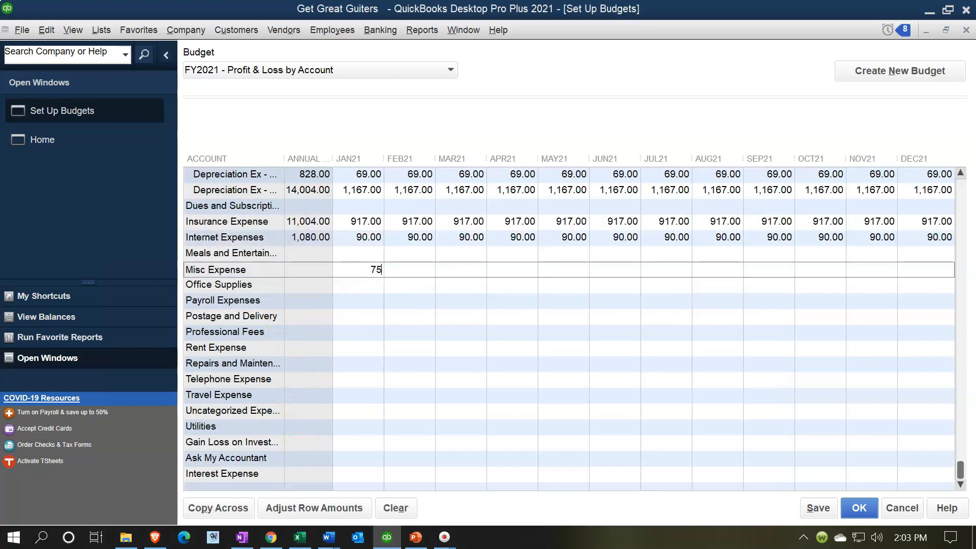
left_click(239, 508)
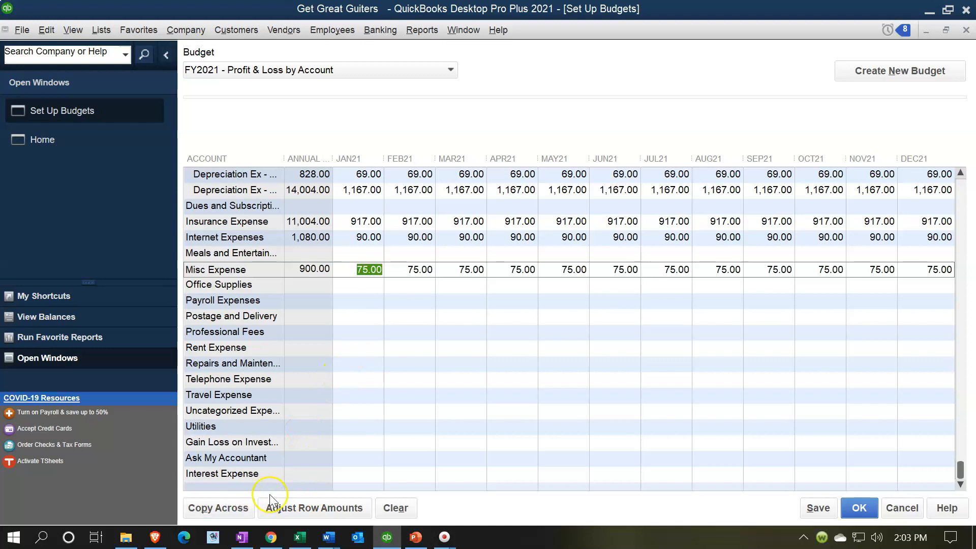
left_click(299, 537)
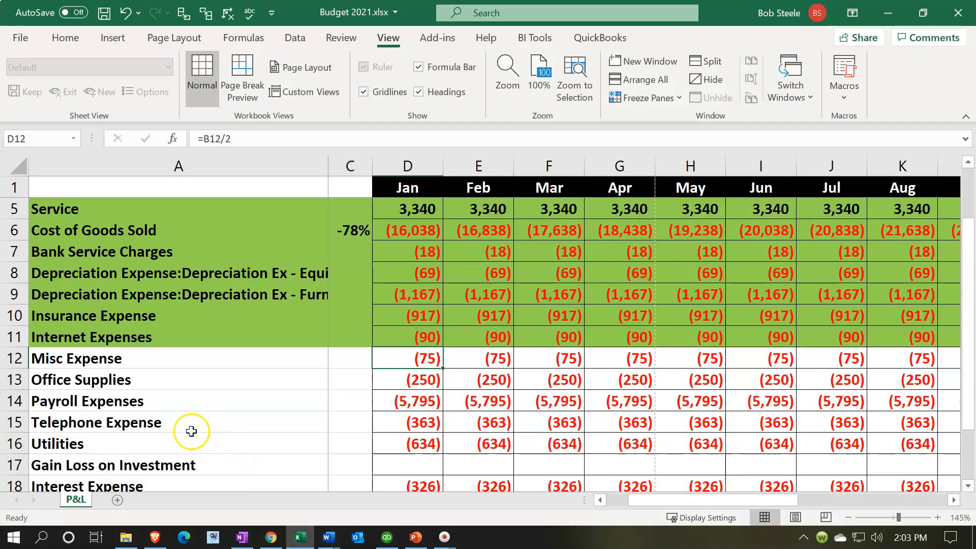
Mark Misc Expense as entered in Excel by filling row 12 with light green, and select January's Office Supplies.
left_click(15, 358)
right_click(148, 362)
right_click(190, 359)
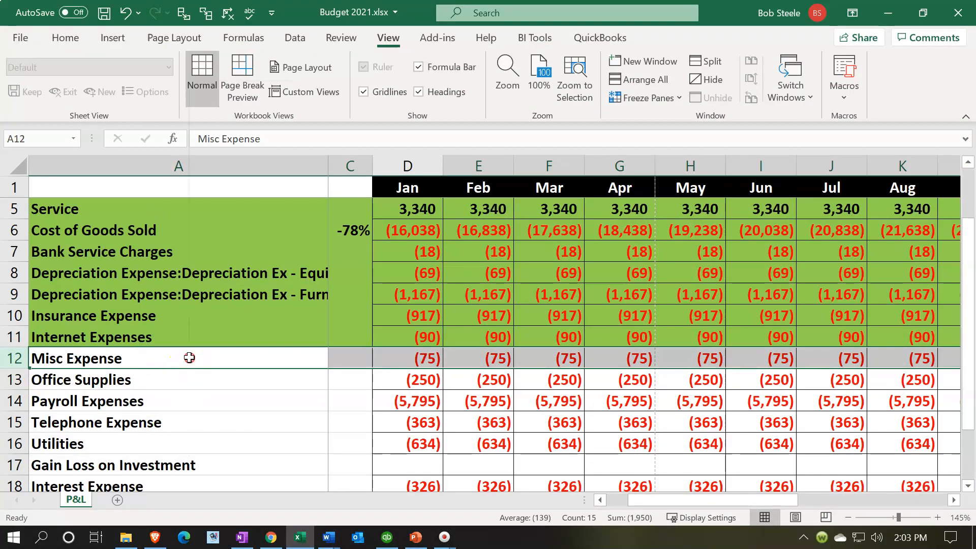
right_click(307, 353)
right_click(290, 354)
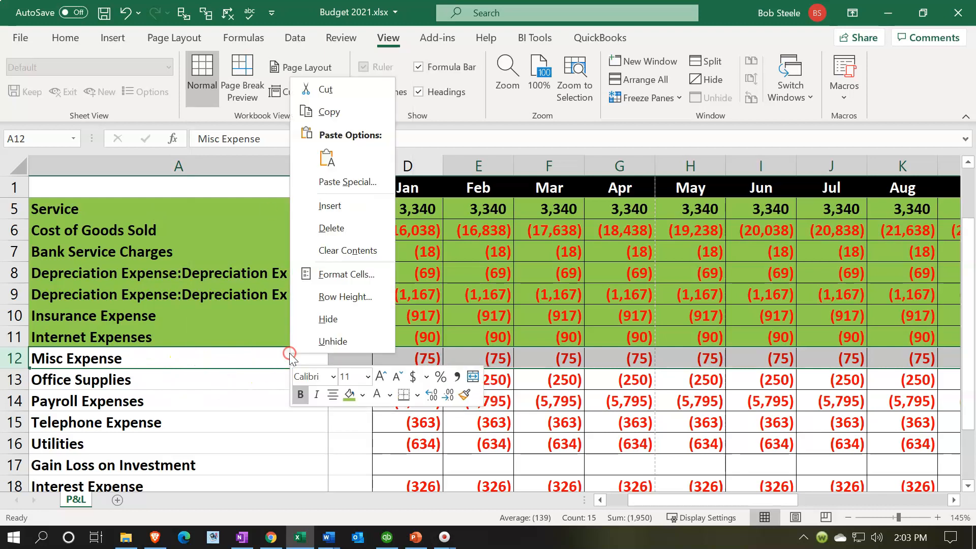
left_click(350, 394)
left_click(253, 427)
scroll(252, 427, "down", 1)
left_click(398, 316)
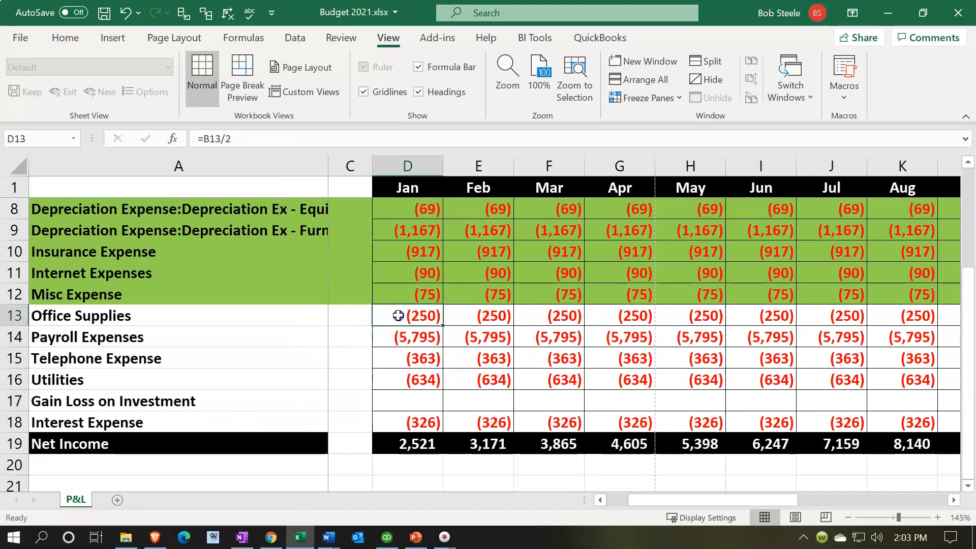
In QuickBooks, budget 250 for Office Supplies in JAN21, copy it across all months, and return to Excel.
left_click(300, 537)
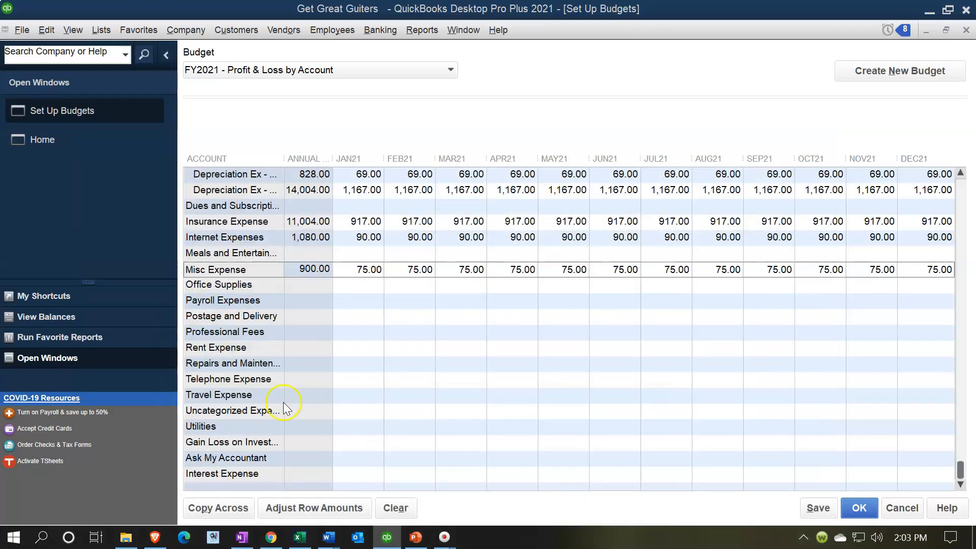
left_click(359, 285)
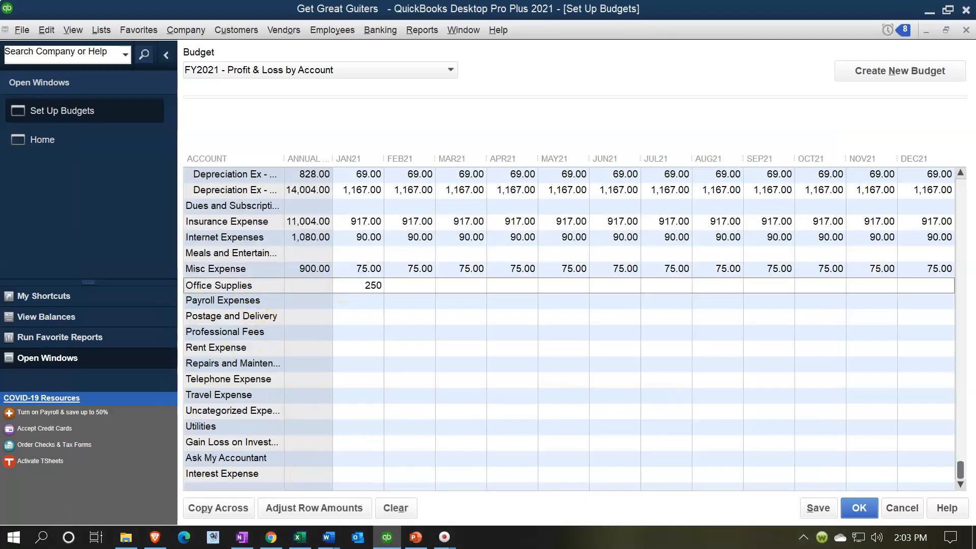
left_click(218, 508)
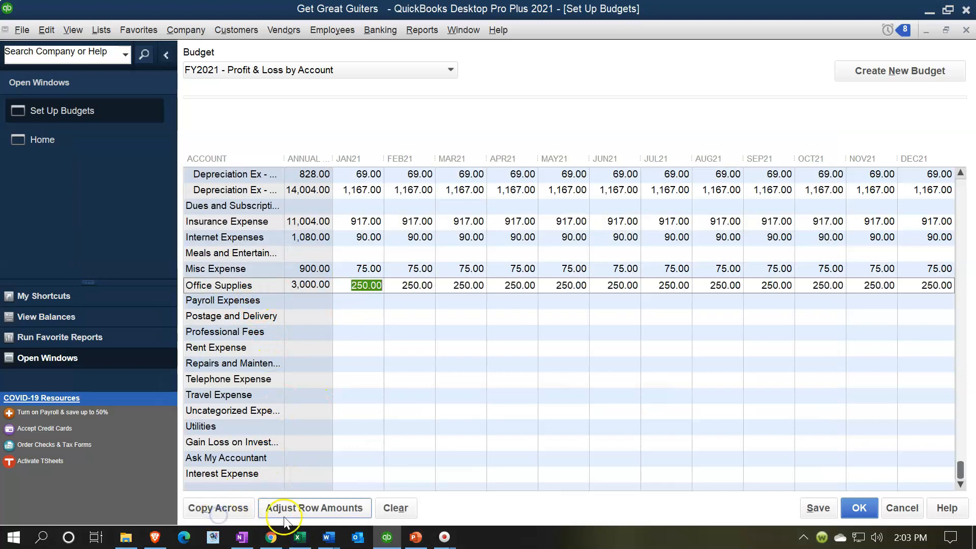
left_click(300, 537)
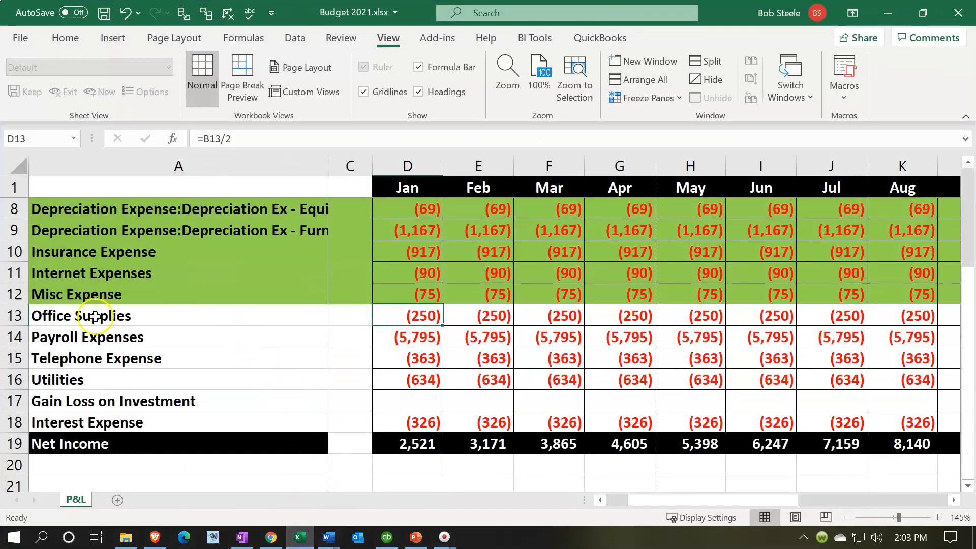
Mark Office Supplies as entered in Excel by filling row 13 with light green, and select January's Payroll Expenses.
left_click(18, 311)
right_click(88, 316)
key("Escape")
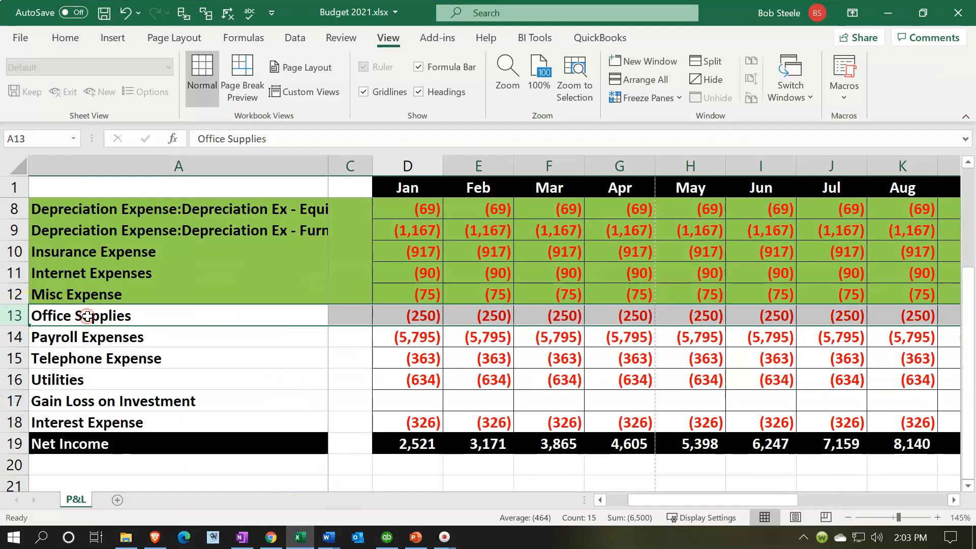
right_click(88, 316)
left_click(152, 356)
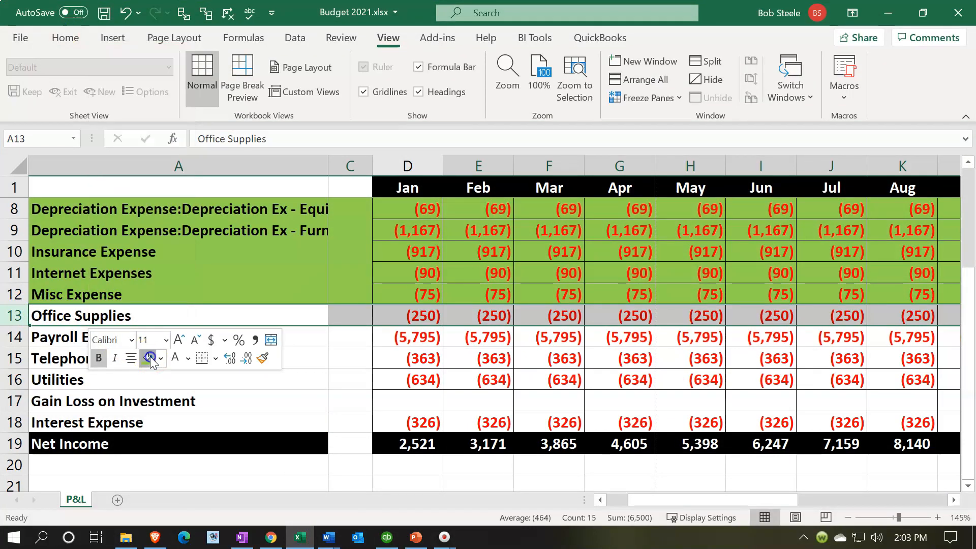
left_click(148, 404)
left_click(311, 337)
left_click(398, 339)
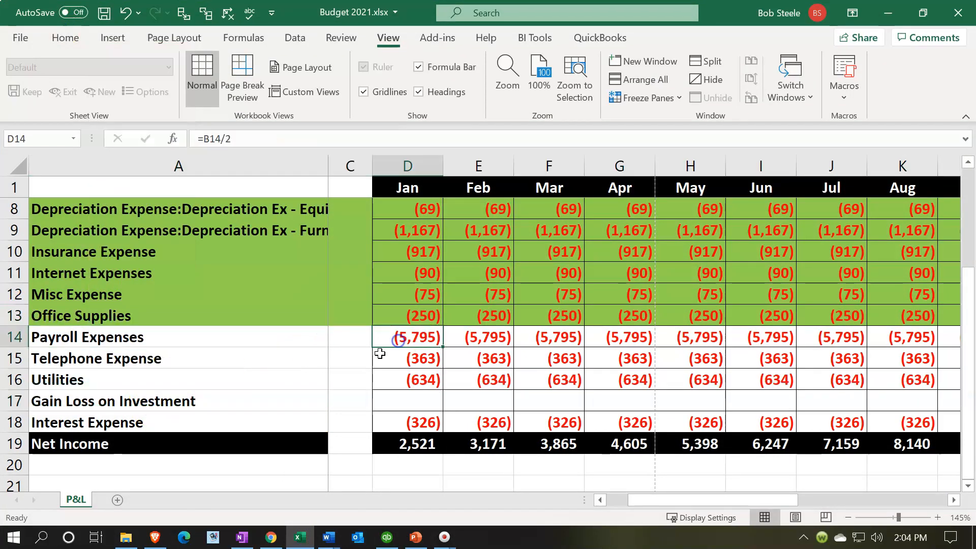
In QuickBooks, budget 5,795 for Payroll Expenses in JAN21, copy it across all months, and return to Excel.
left_click(301, 536)
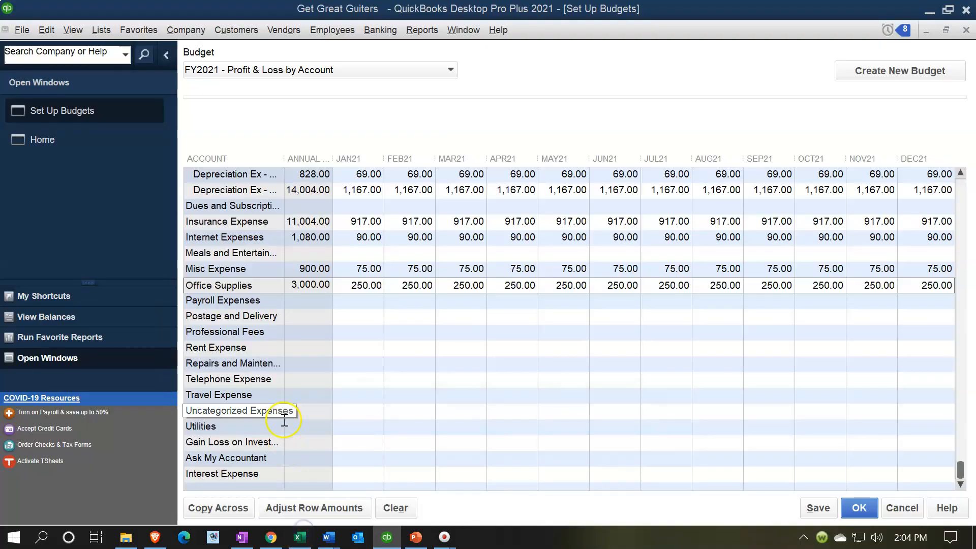
left_click(364, 300)
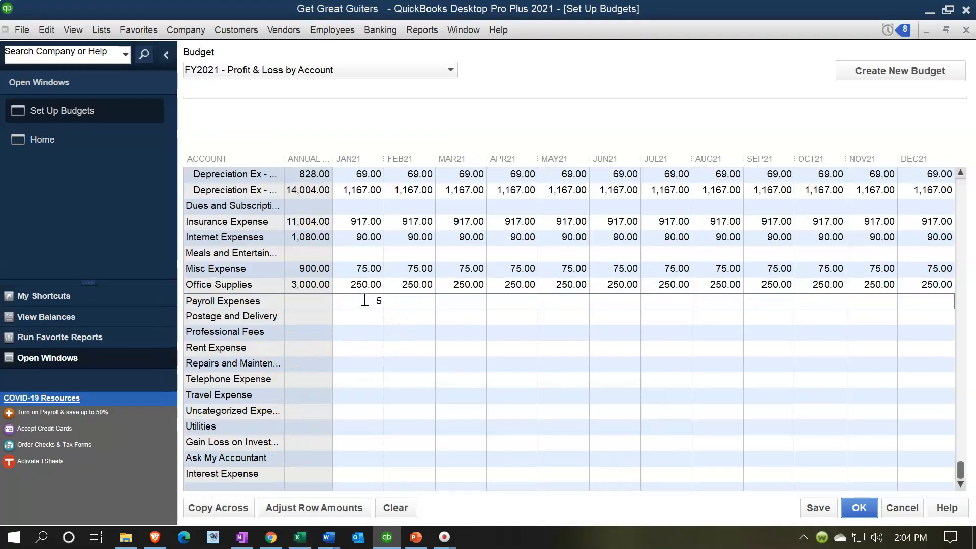
left_click(219, 508)
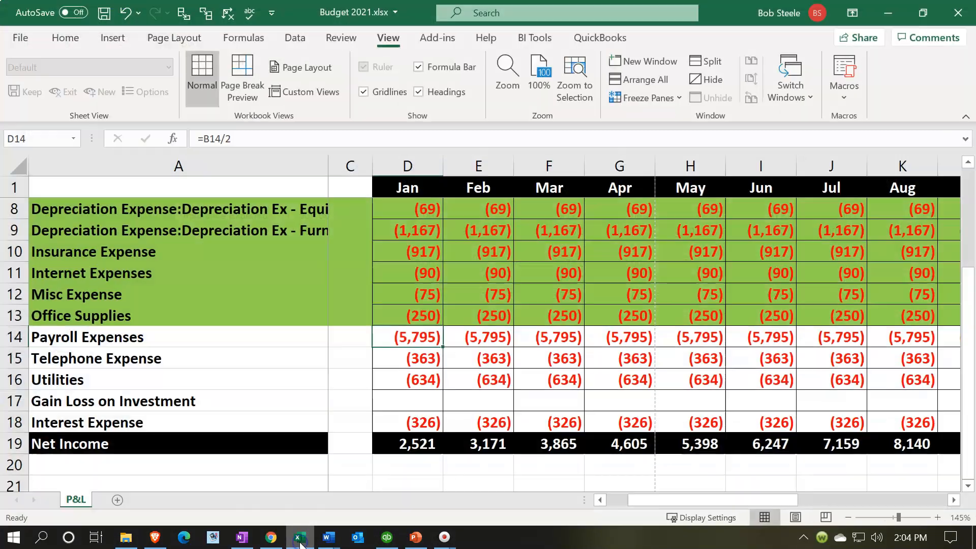
Mark Payroll Expenses as entered in Excel by filling row 14 with light green, and select January's Telephone Expense.
left_click(105, 337)
left_click(15, 337)
right_click(75, 335)
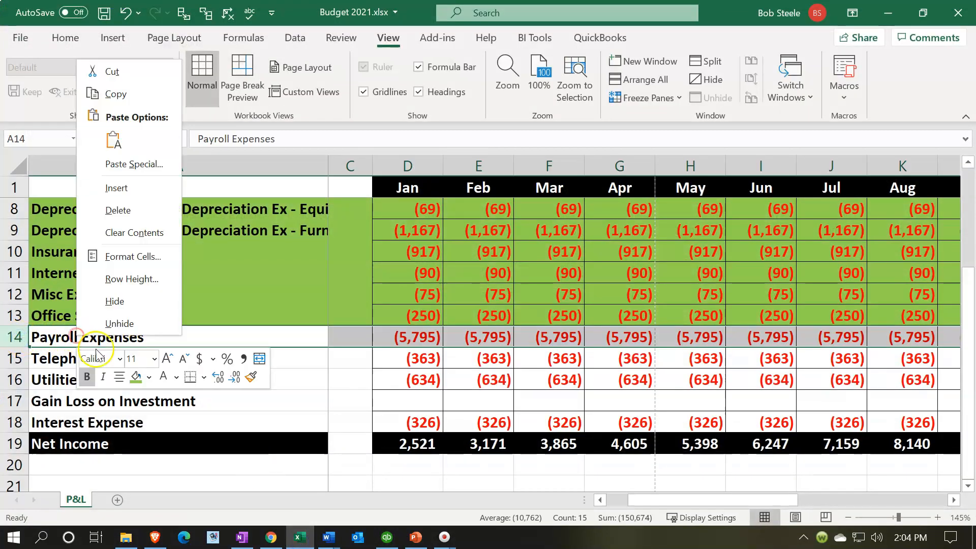
left_click(133, 380)
left_click(131, 422)
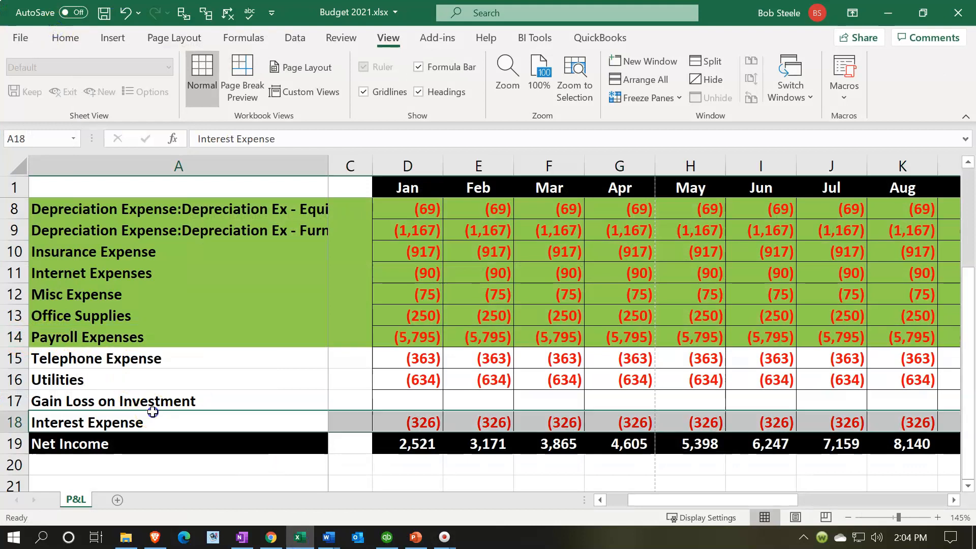
left_click(397, 357)
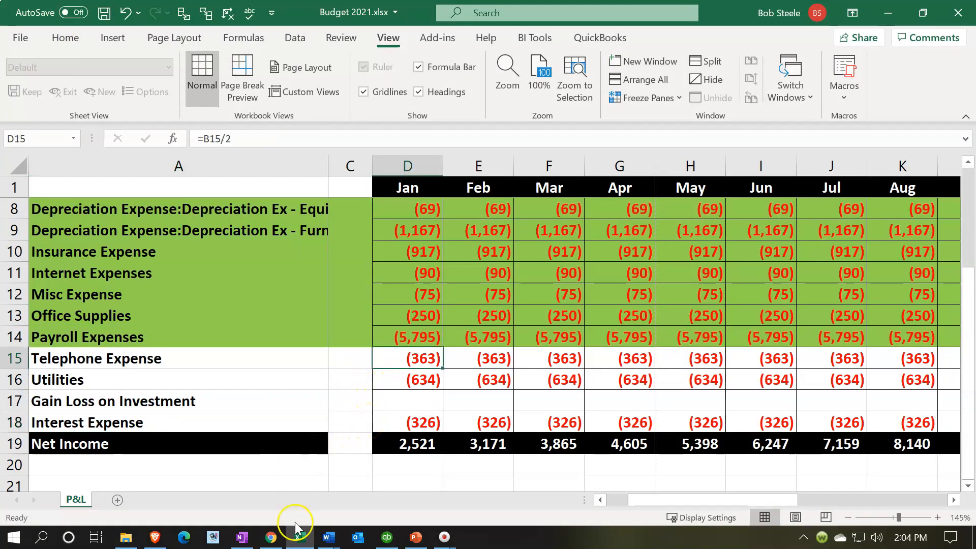
In QuickBooks, budget 363 for Telephone Expense in JAN21, copy it across all months, and return to Excel.
left_click(300, 537)
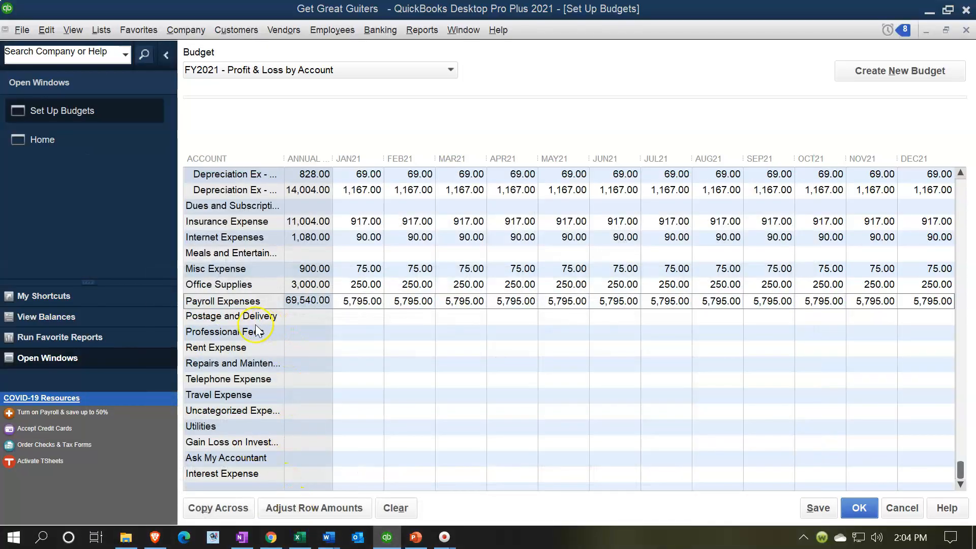
left_click(337, 377)
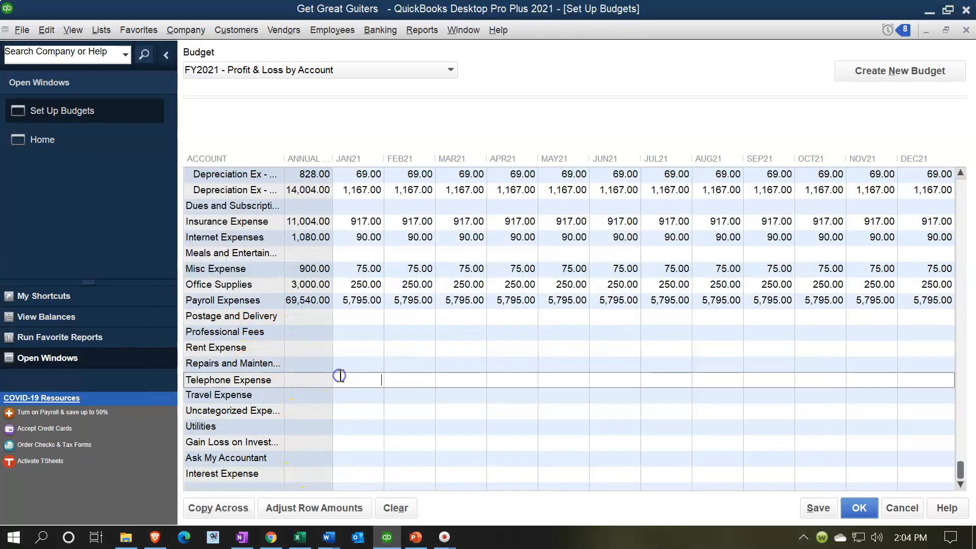
type("363")
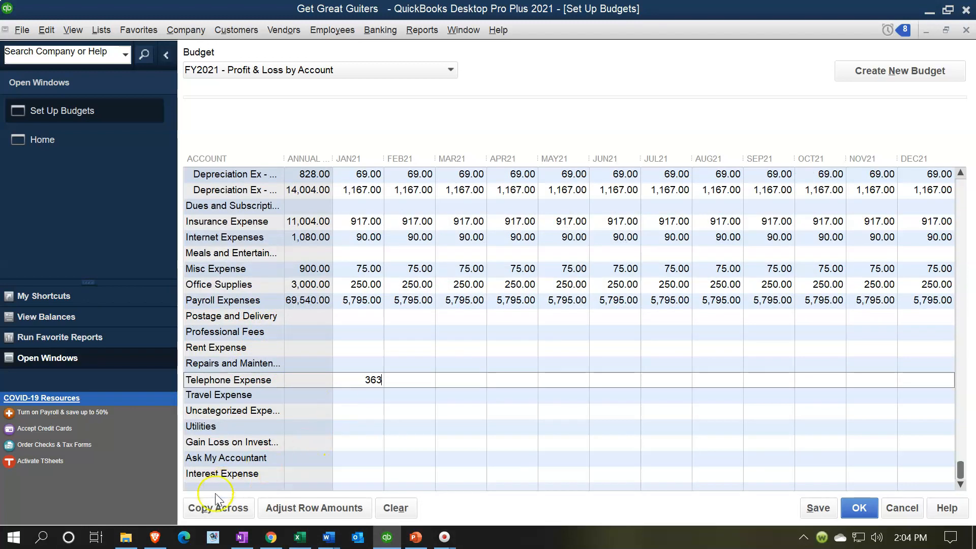
left_click(216, 508)
left_click(305, 539)
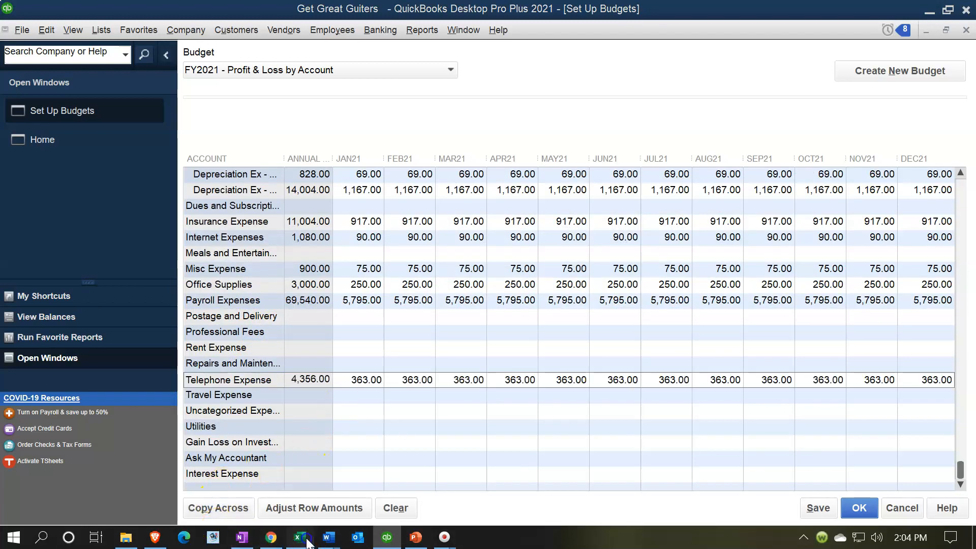
Mark Telephone Expense as entered in Excel by filling row 15 with light green, and select January's Utilities.
left_click(13, 362)
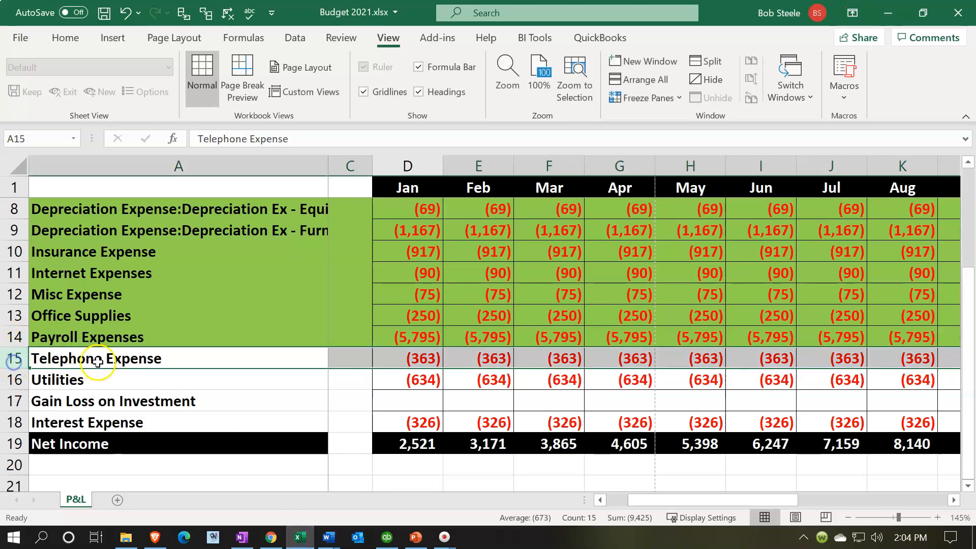
right_click(99, 362)
left_click(157, 405)
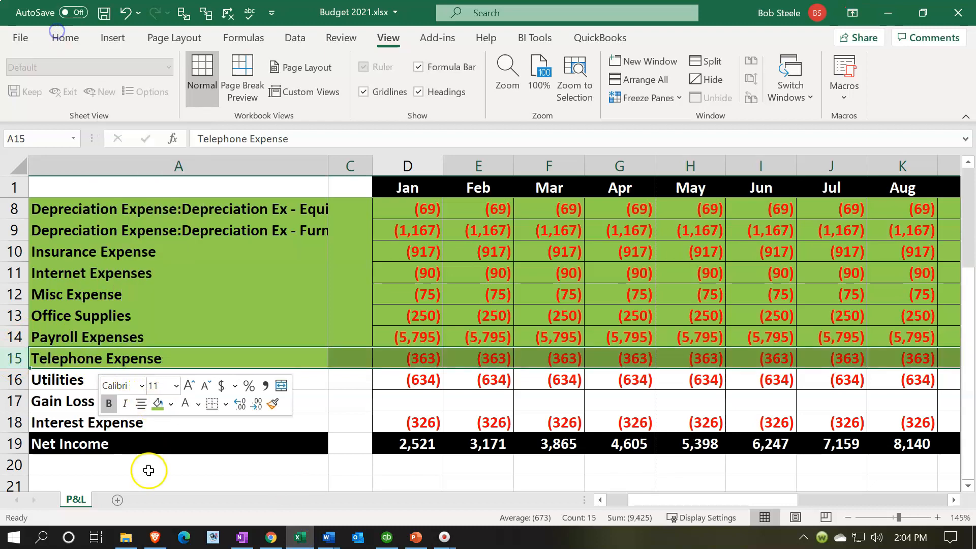
left_click(146, 467)
left_click(414, 379)
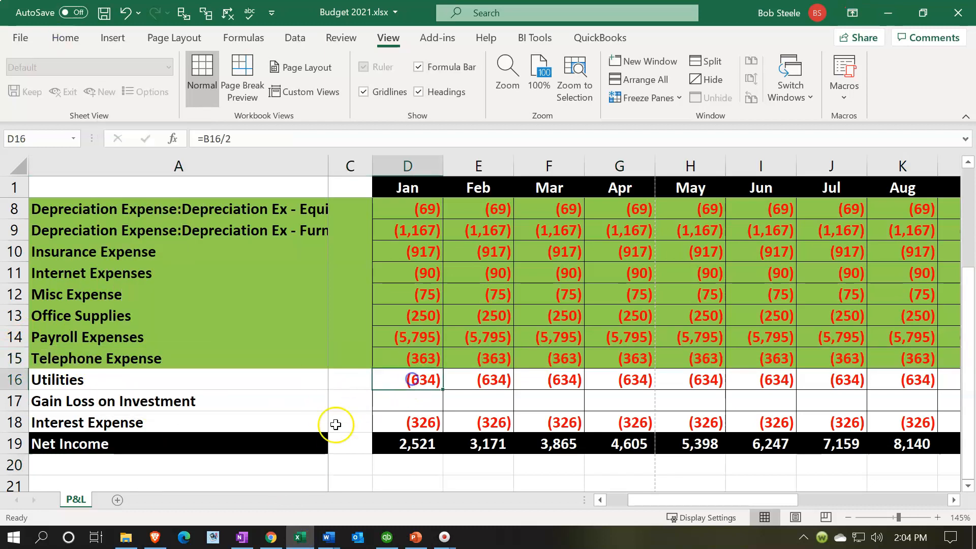
In QuickBooks, budget 634 for Utilities in JAN21, copy it across all months, and return to Excel.
left_click(300, 536)
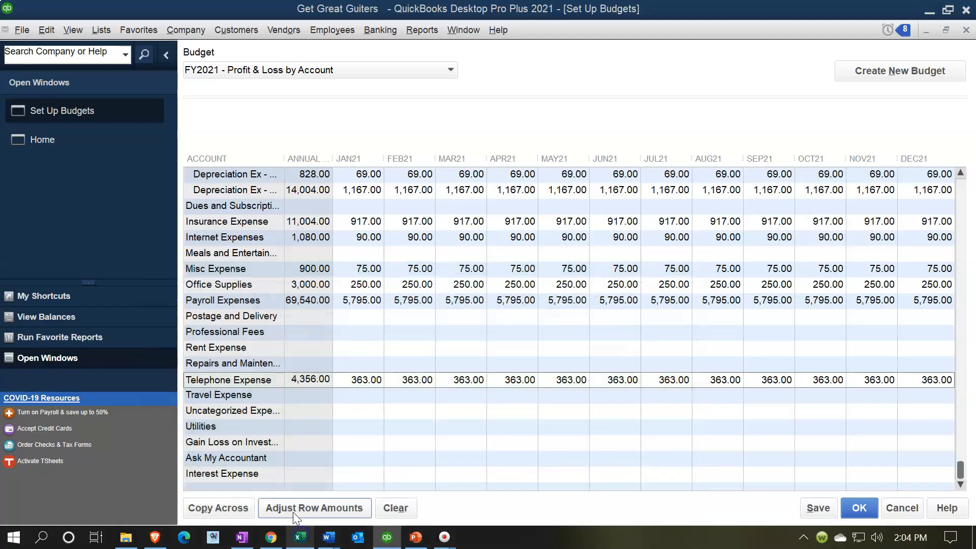
left_click(360, 426)
type("634")
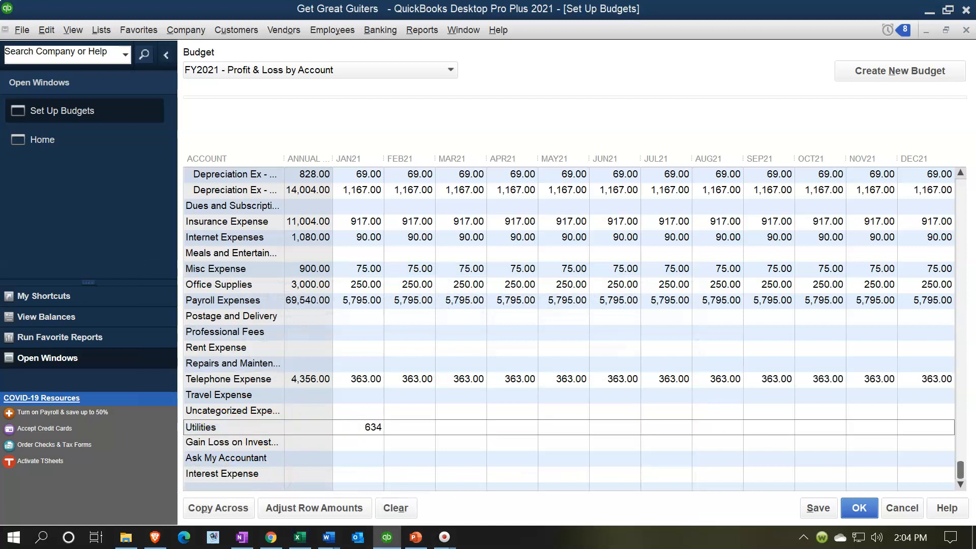
left_click(228, 509)
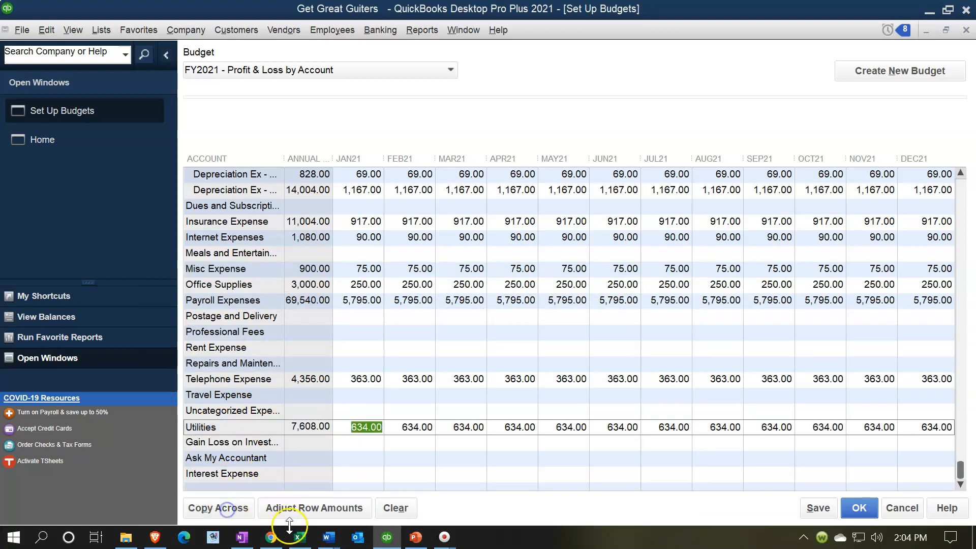
left_click(298, 536)
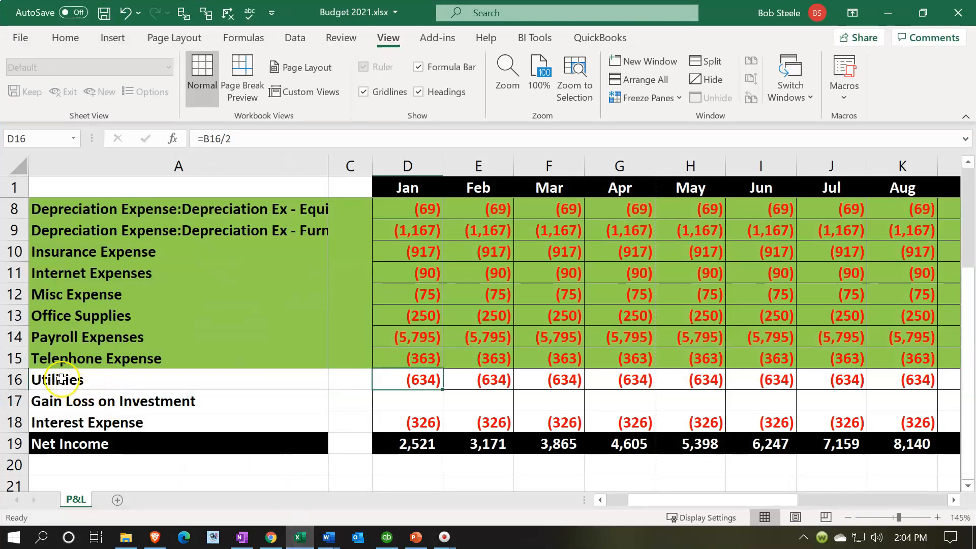
Mark Utilities as entered in Excel by filling row 16 with light green, and select the Gain Loss on Investment label.
left_click(14, 380)
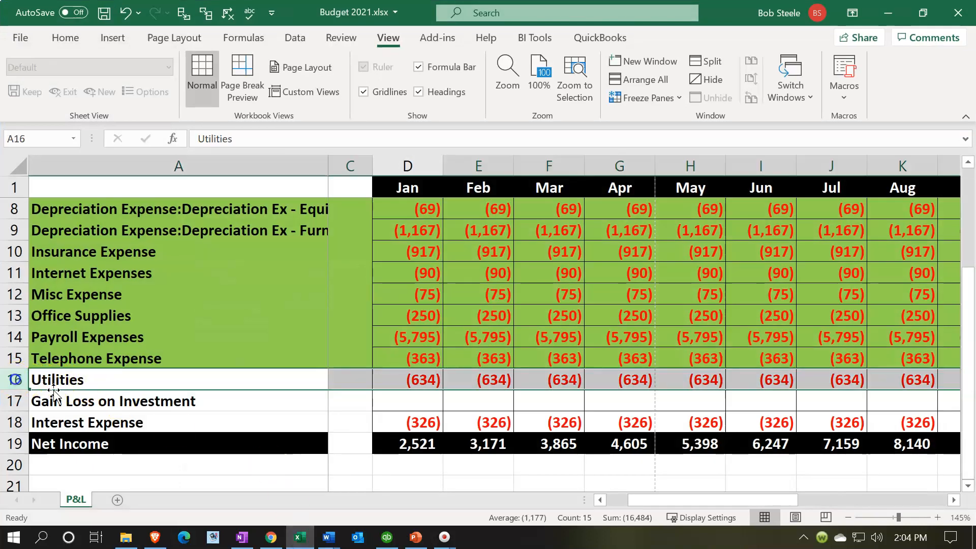
right_click(87, 383)
left_click(149, 422)
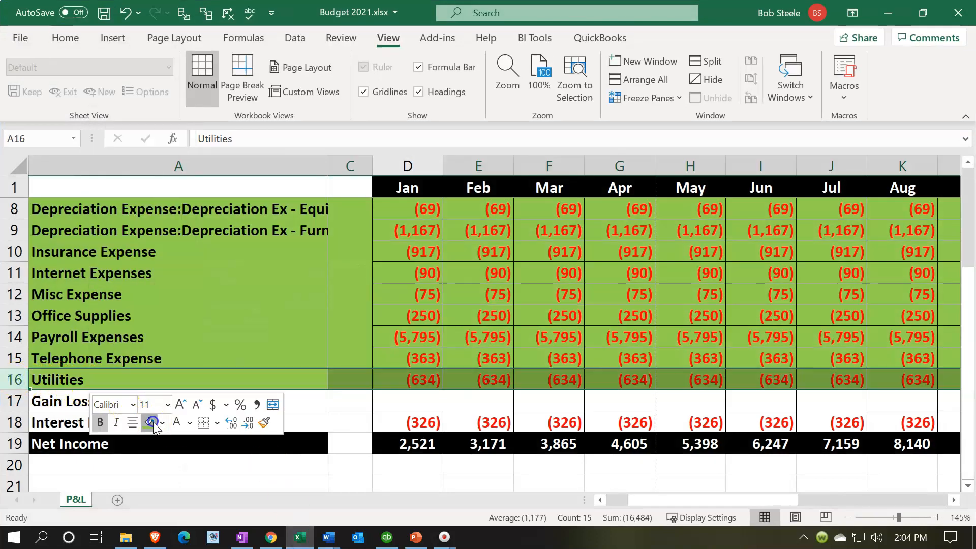
left_click(74, 404)
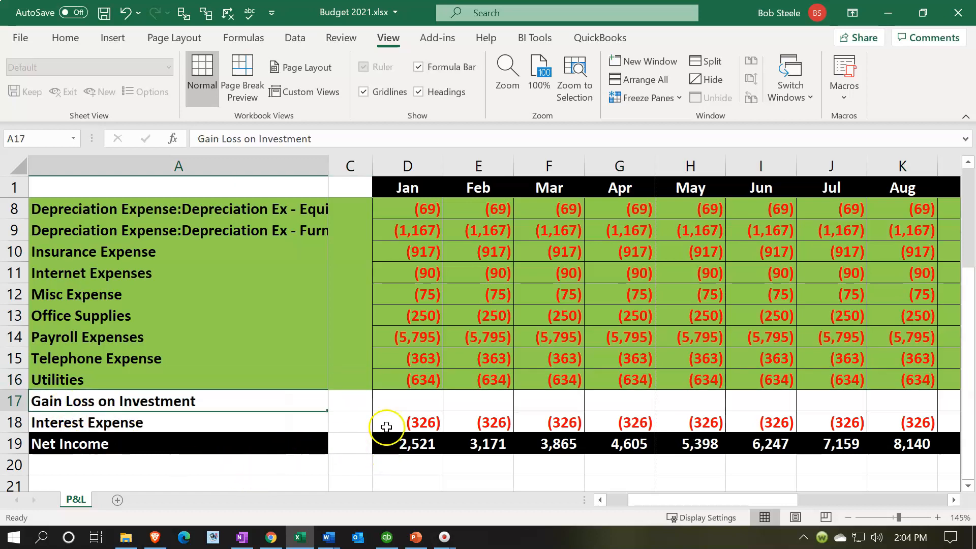
In QuickBooks, budget 326 for Interest Expense in JAN21, copy it across all months, and save the budget.
left_click(297, 542)
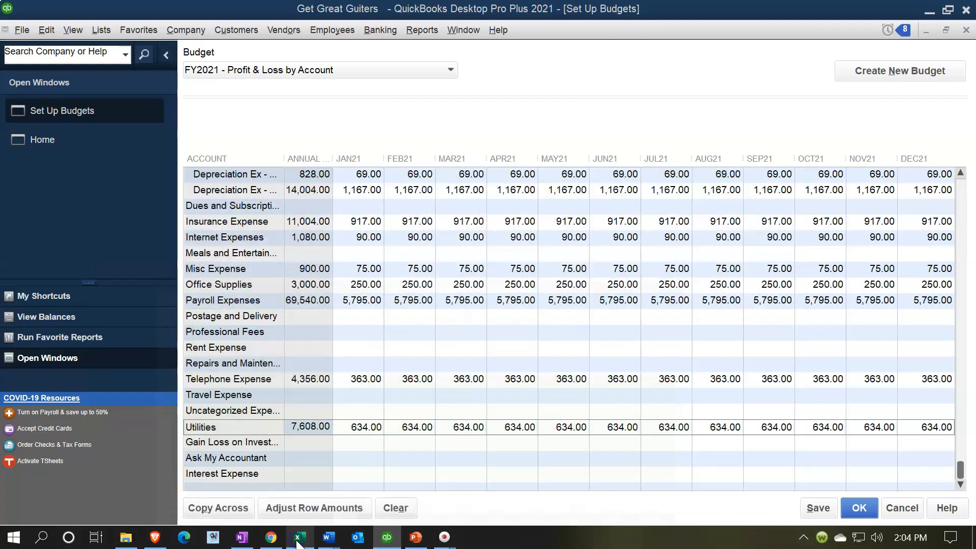
left_click(346, 473)
type("326")
left_click(194, 503)
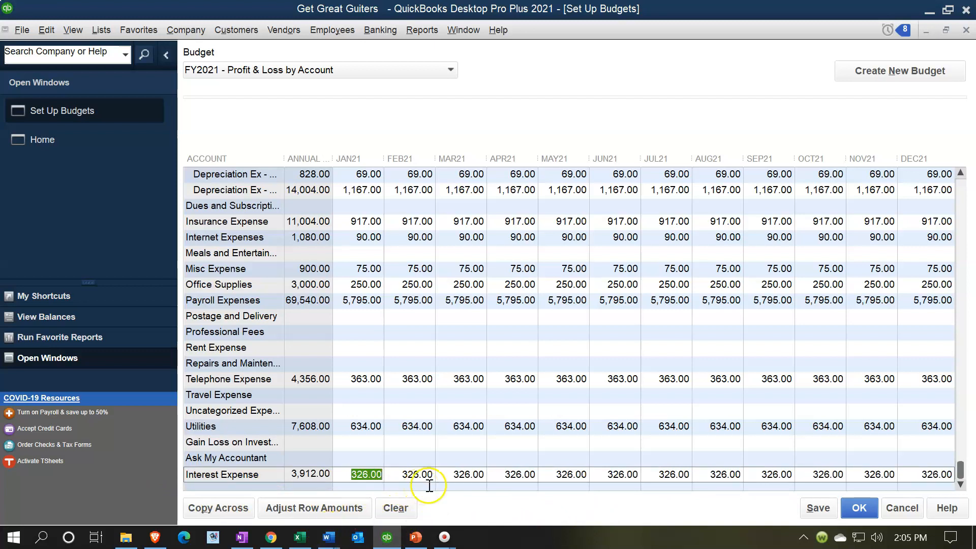
left_click(819, 508)
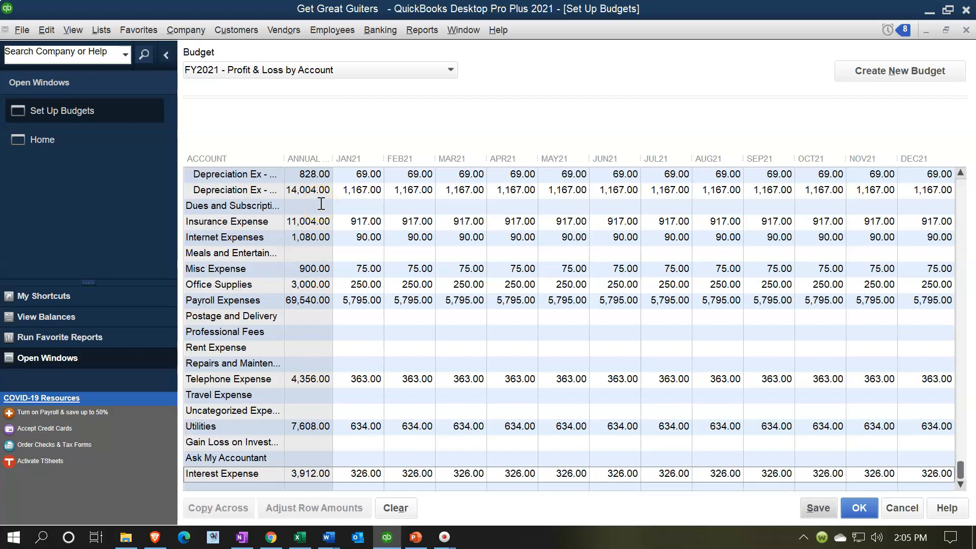
Widen the budget's Annual Total column to fit its full amounts, and save and close the Set Up Budgets window.
scroll(321, 203, "up", 5)
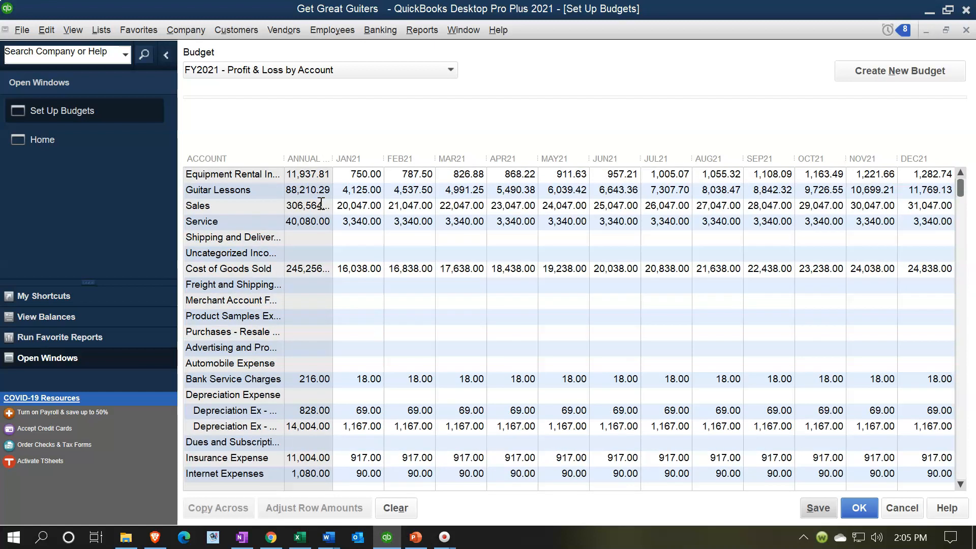
left_click_drag(333, 158, 351, 159)
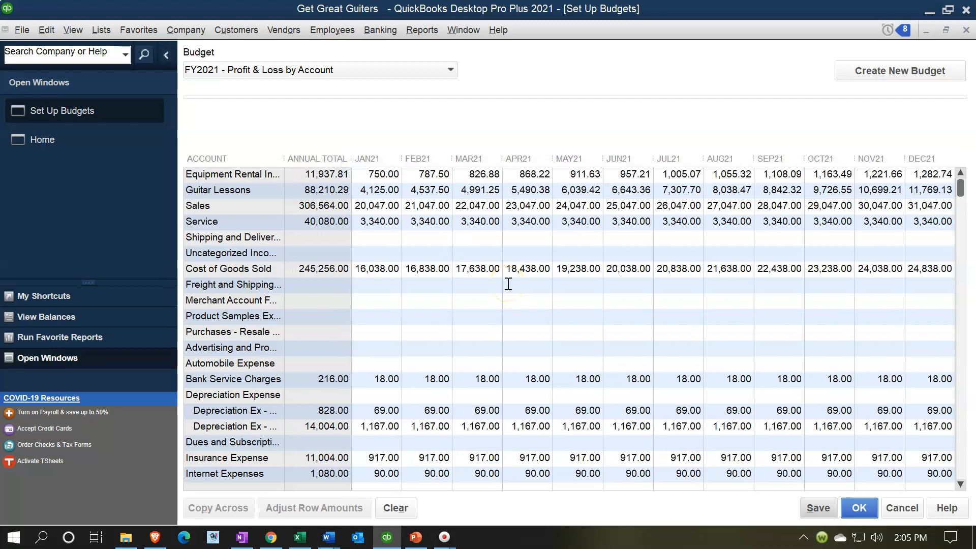
left_click(466, 220)
left_click(830, 510)
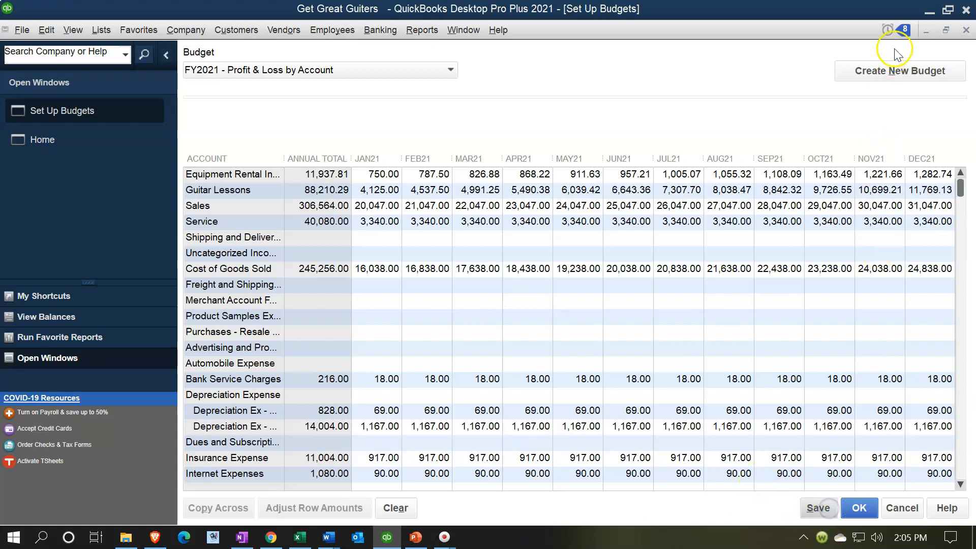
left_click(965, 30)
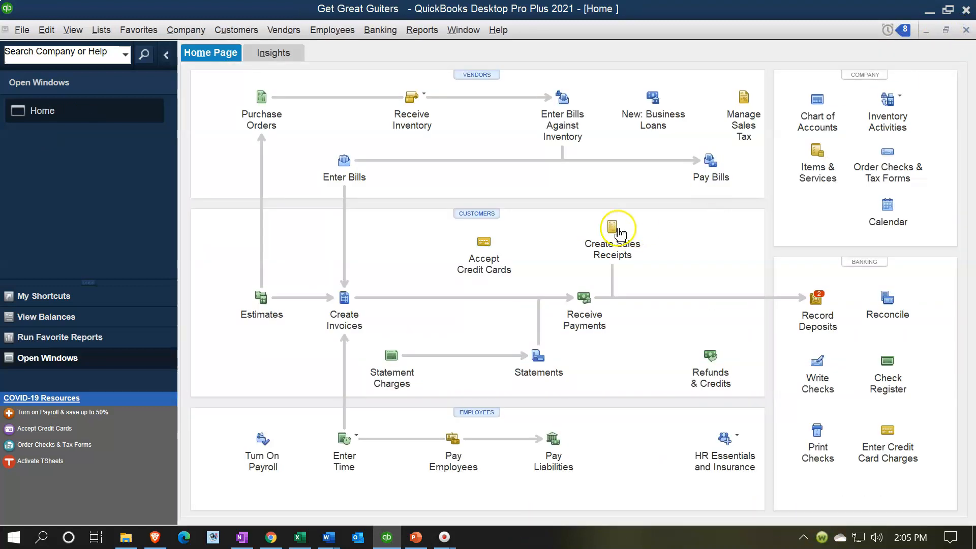